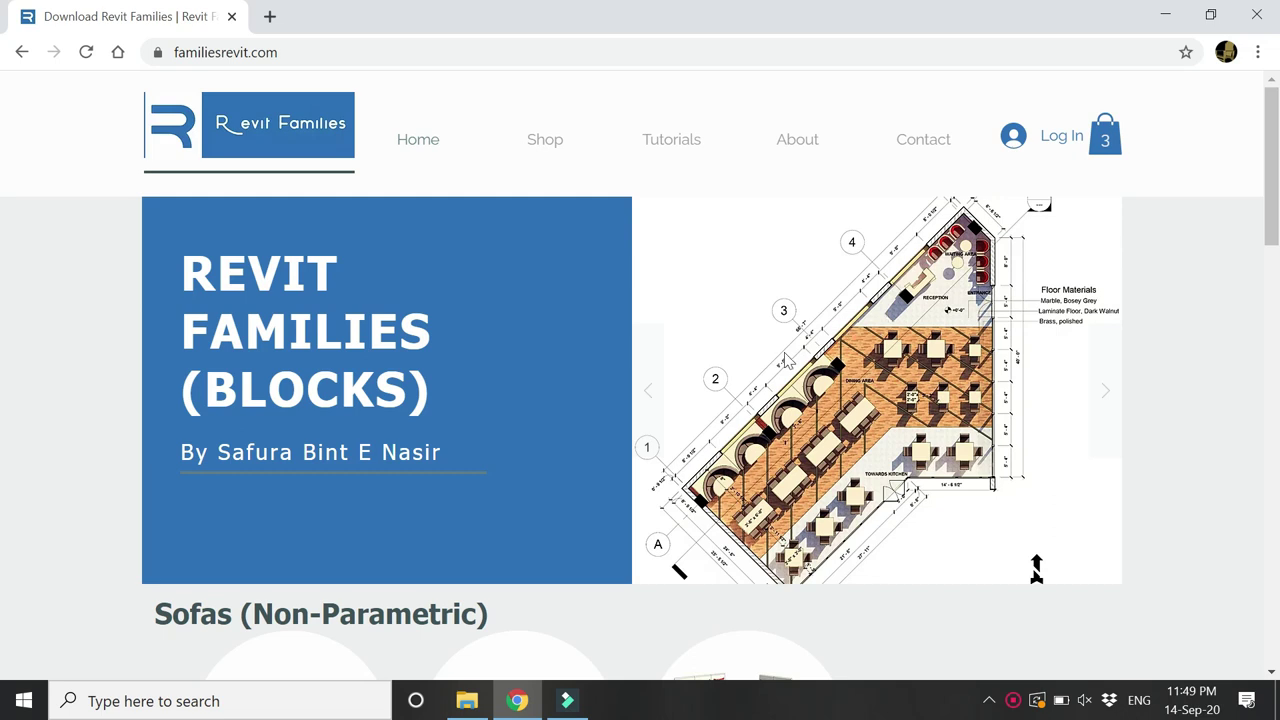
Scroll through the Revit Families website's current page
scroll(786, 362, "down", 3)
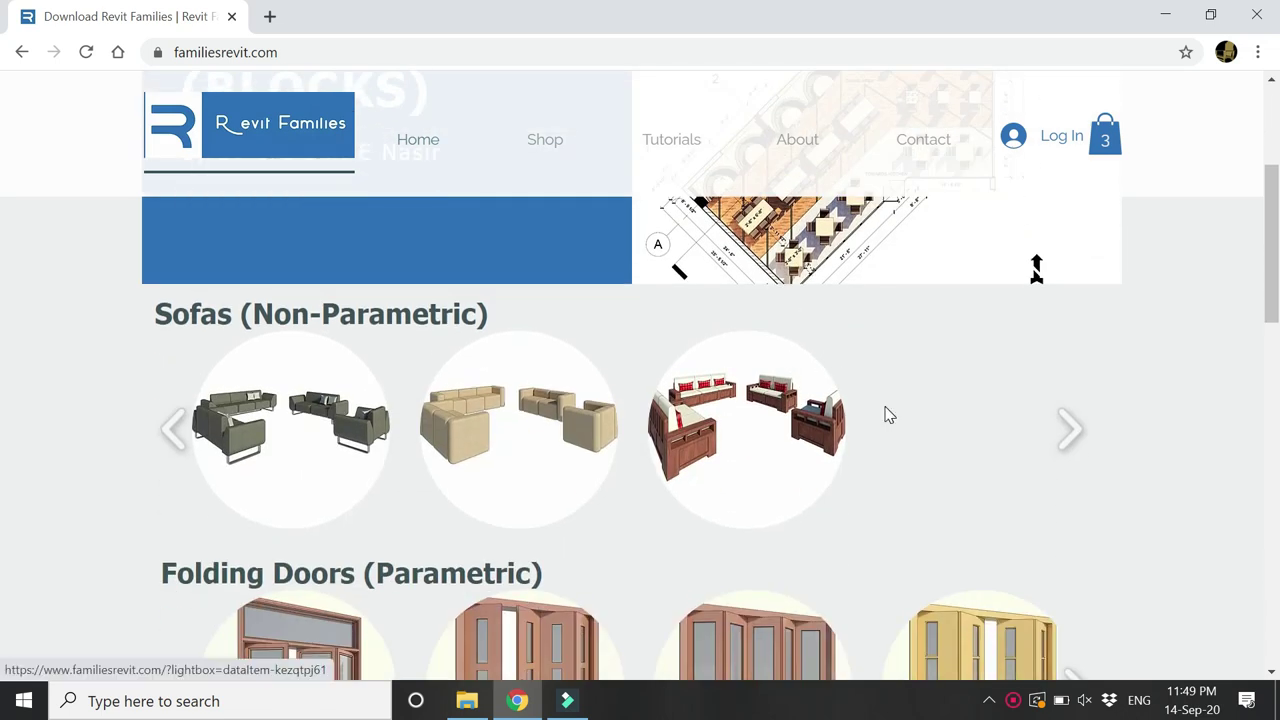
scroll(918, 420, "down", 2)
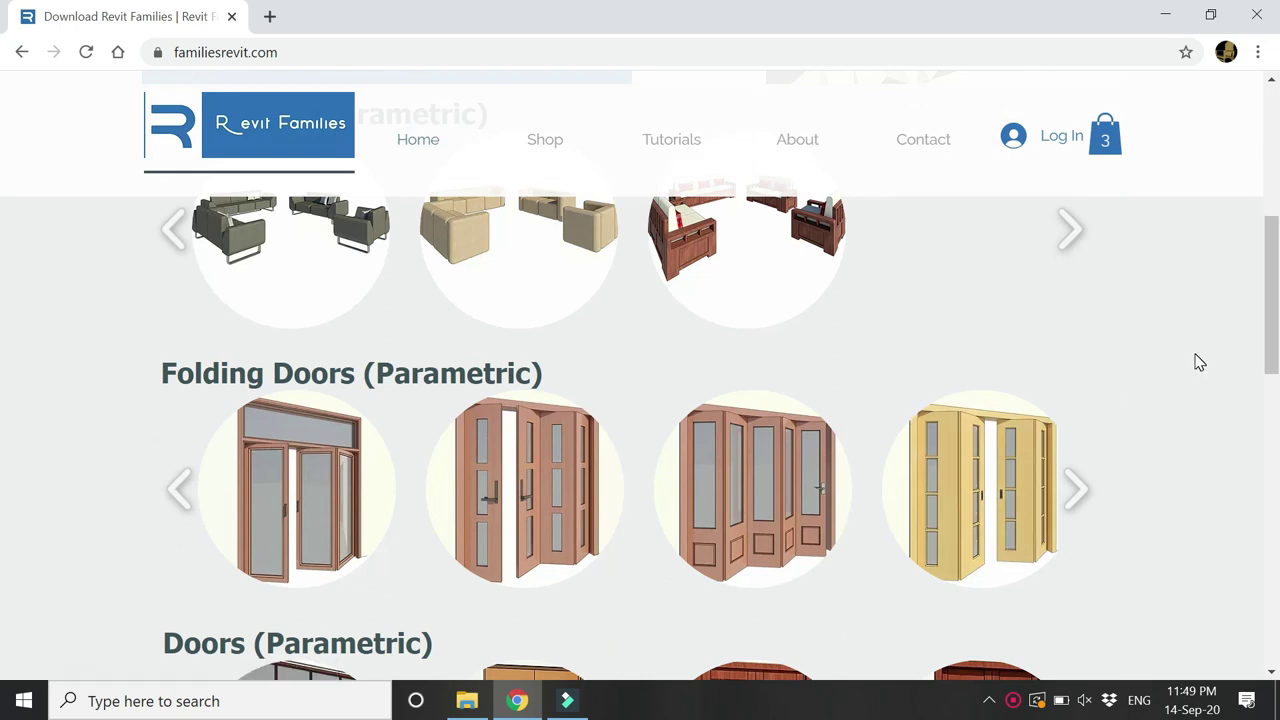
scroll(1200, 362, "down", 4)
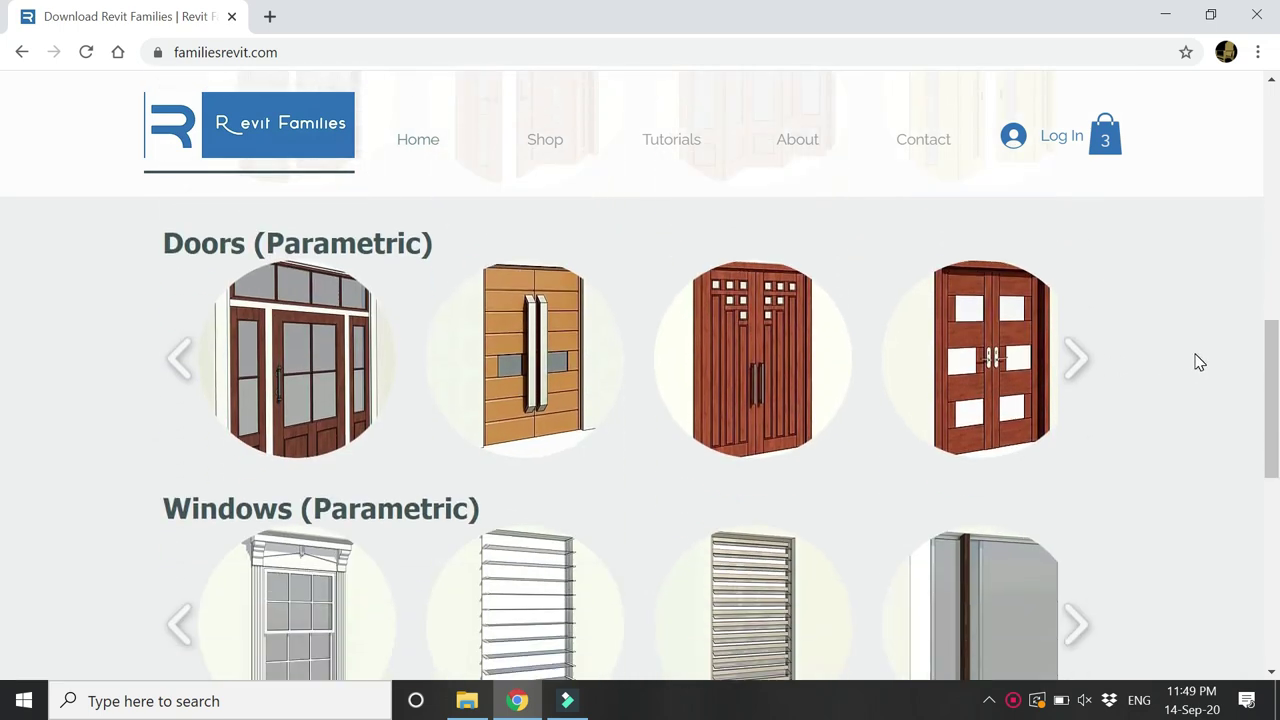
scroll(1068, 463, "down", 1)
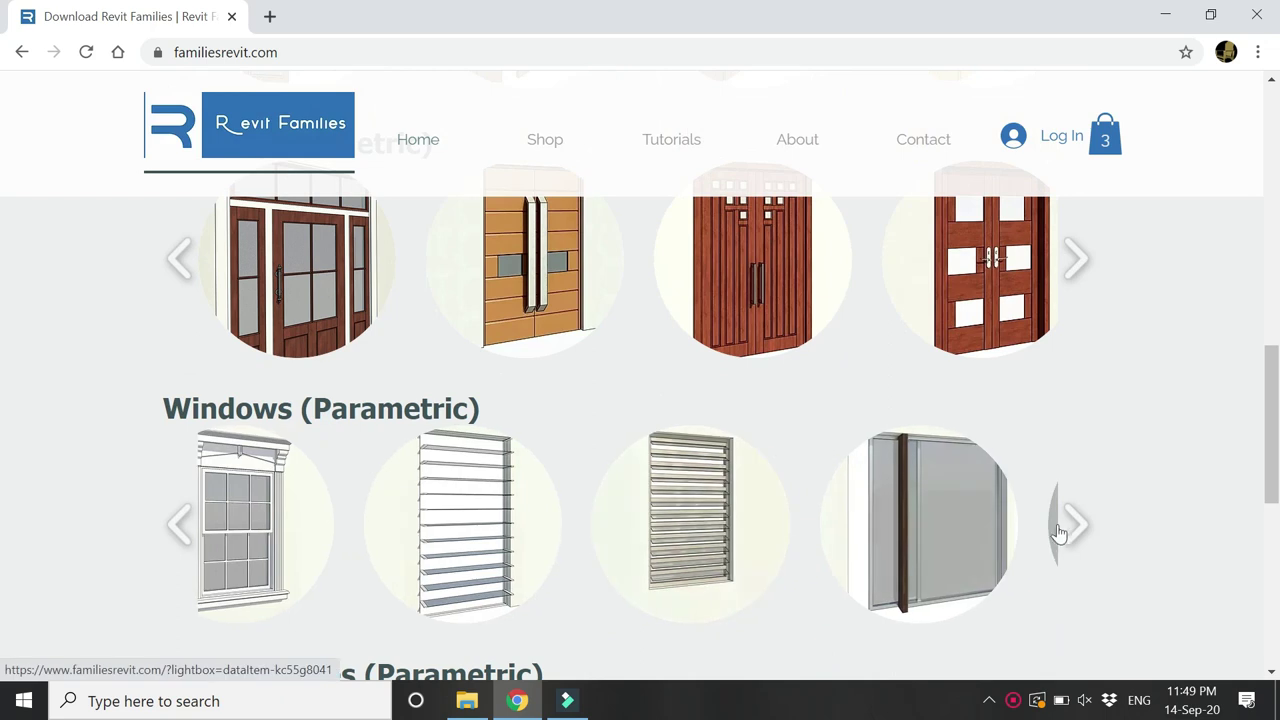
scroll(1060, 391, "down", 2)
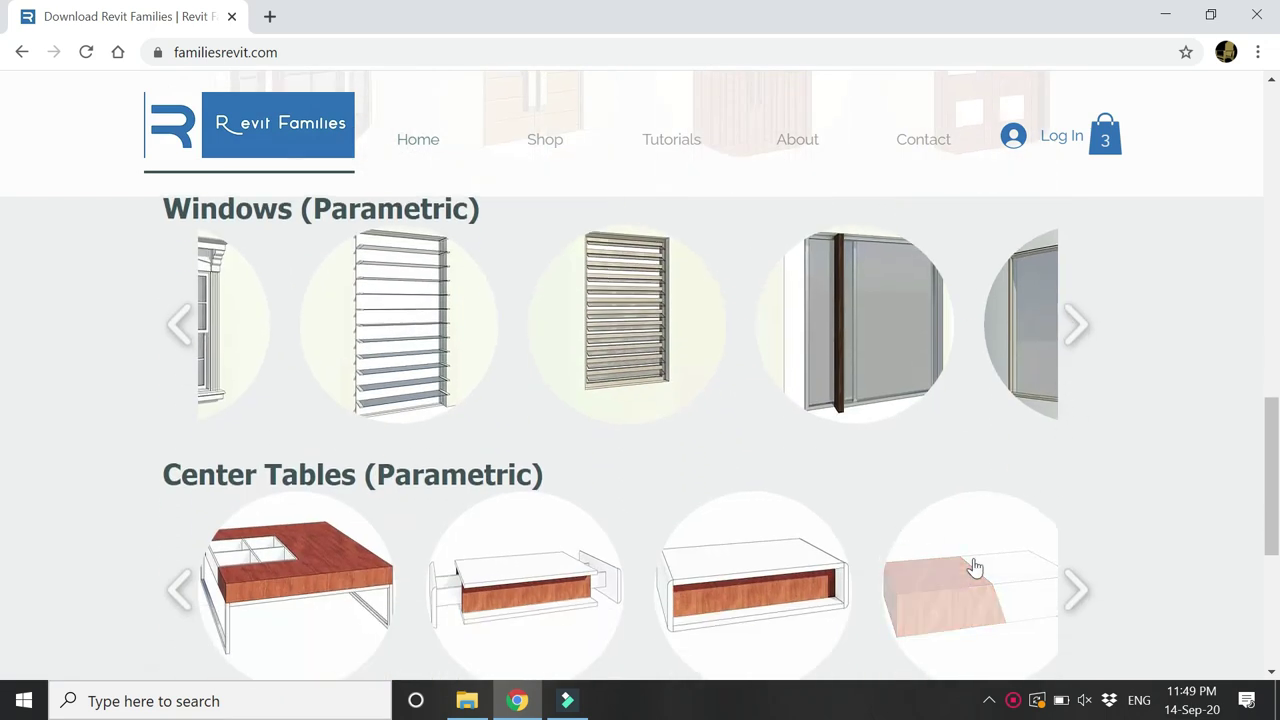
scroll(357, 546, "up", 1)
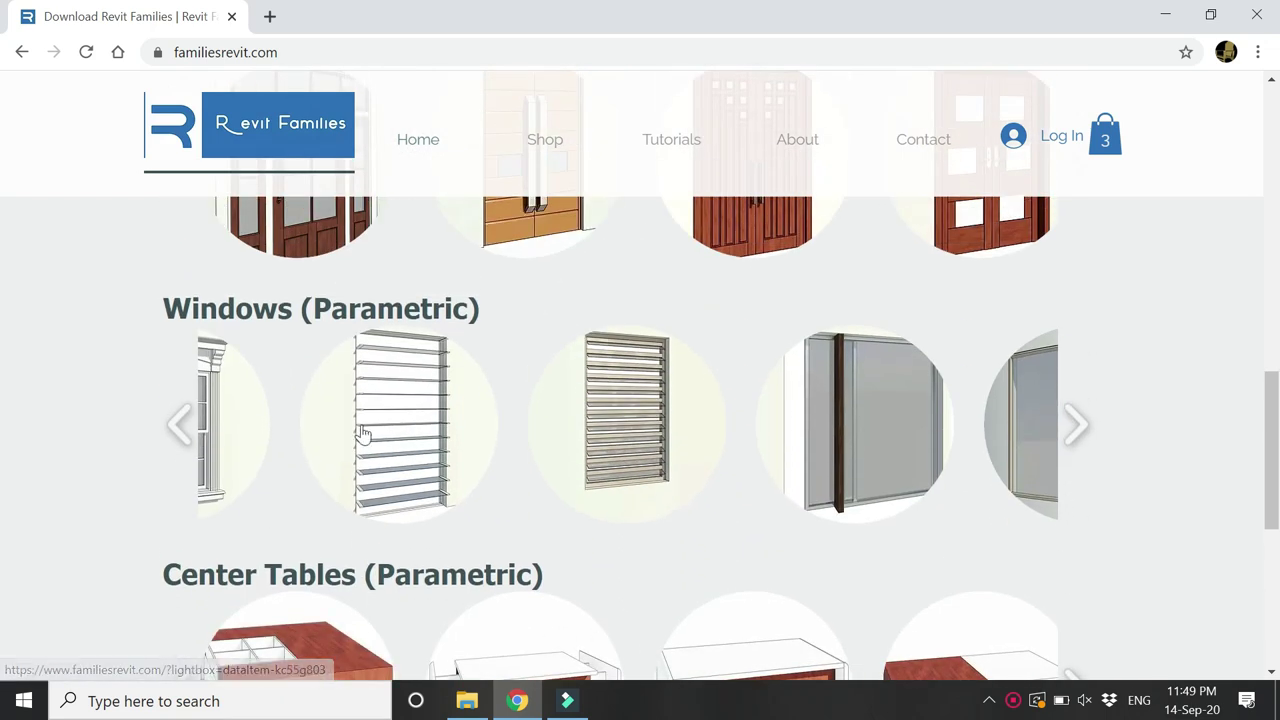
scroll(428, 325, "up", 3)
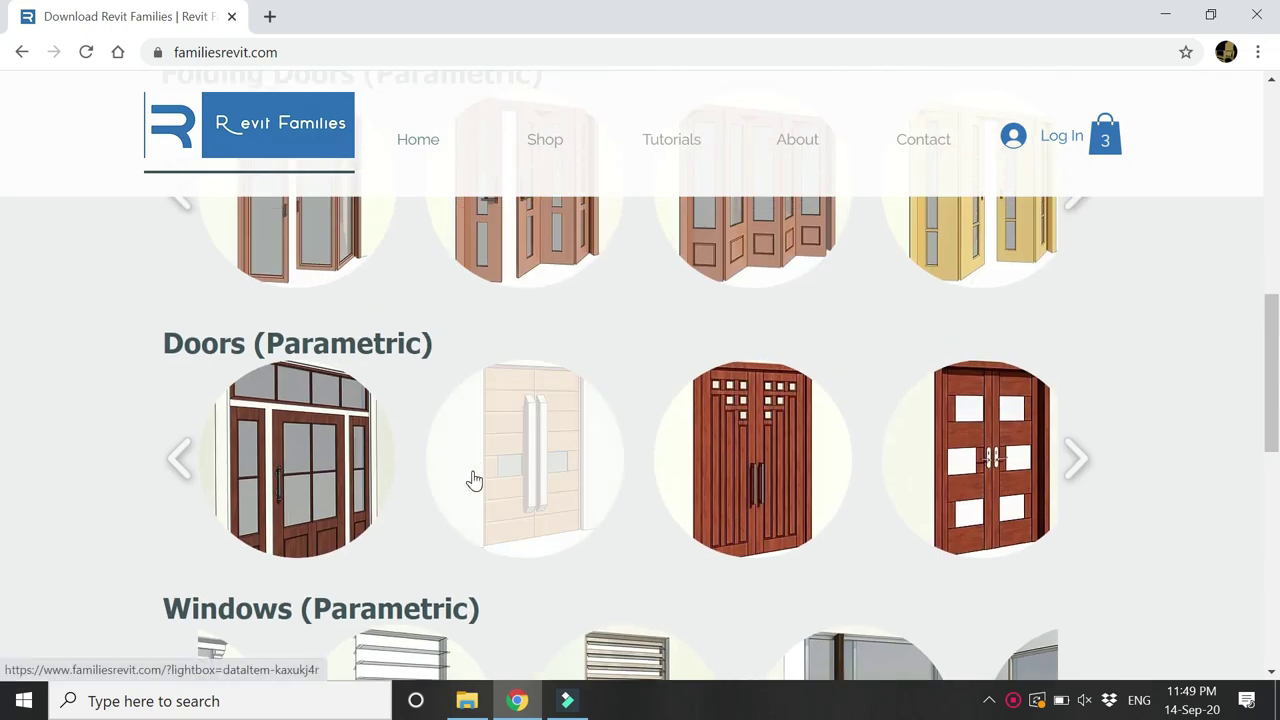
scroll(443, 463, "down", 4)
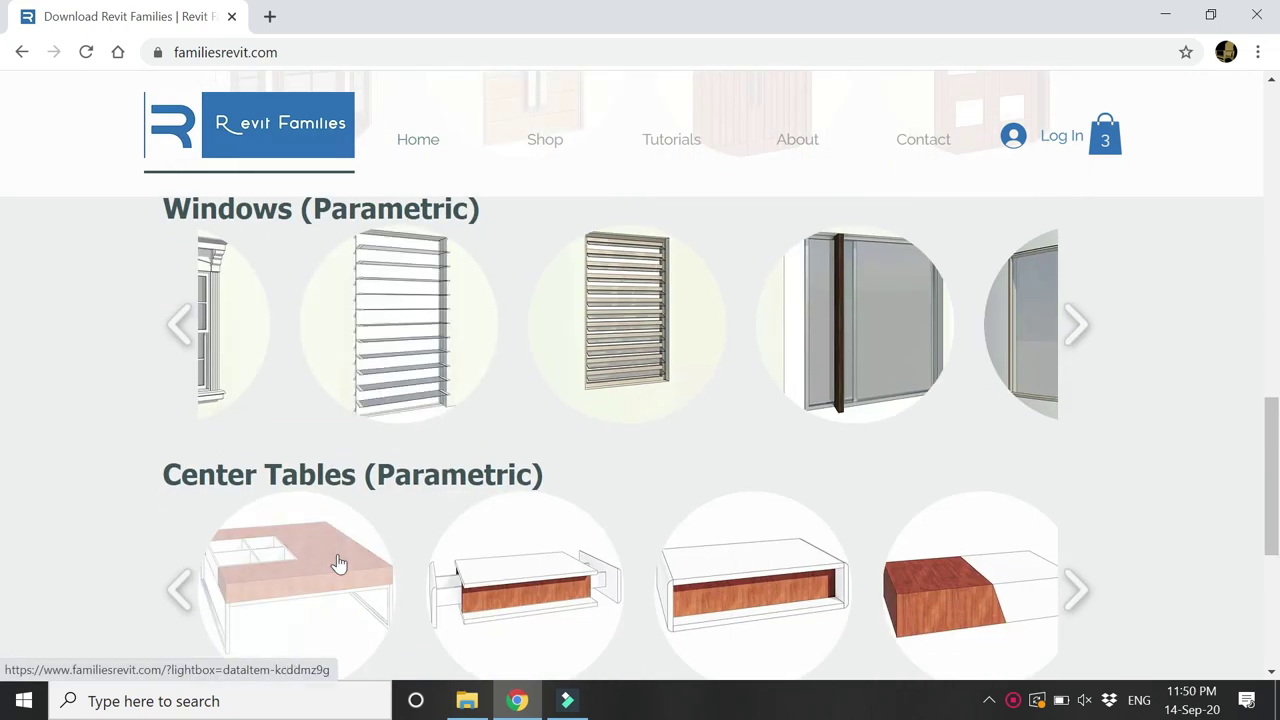
scroll(337, 563, "up", 6)
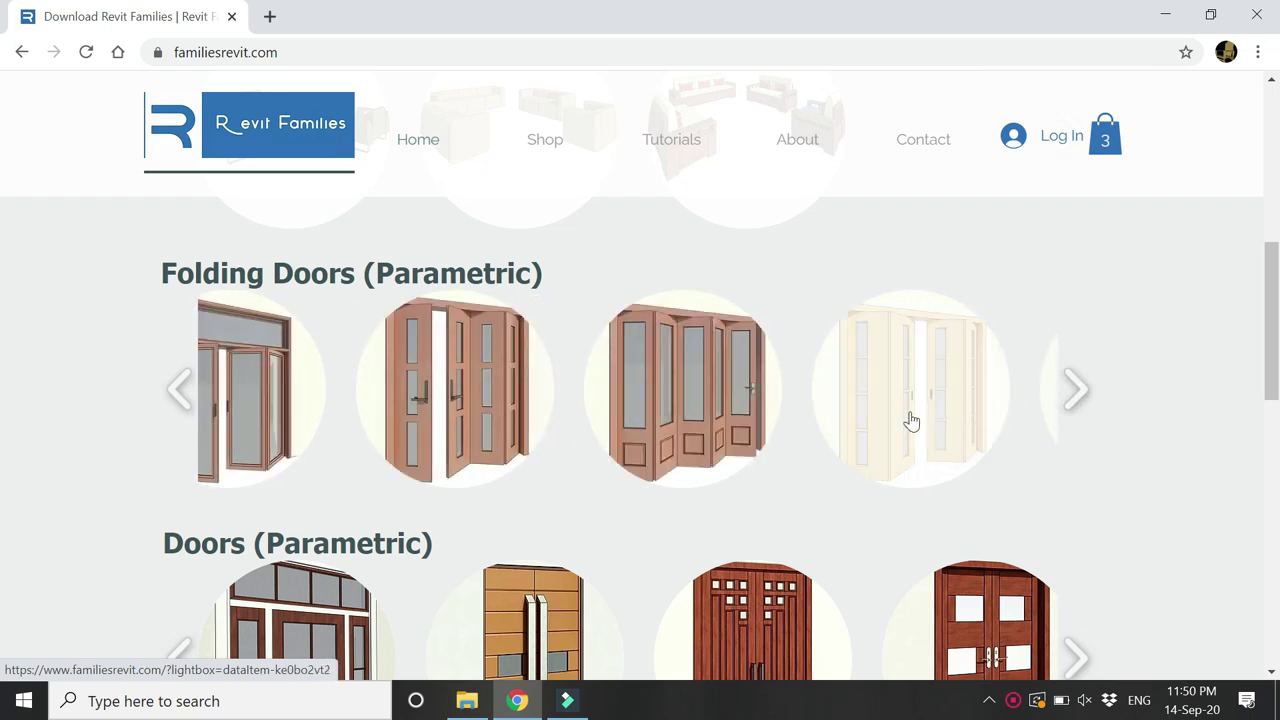
scroll(329, 420, "up", 1)
scroll(332, 428, "up", 2)
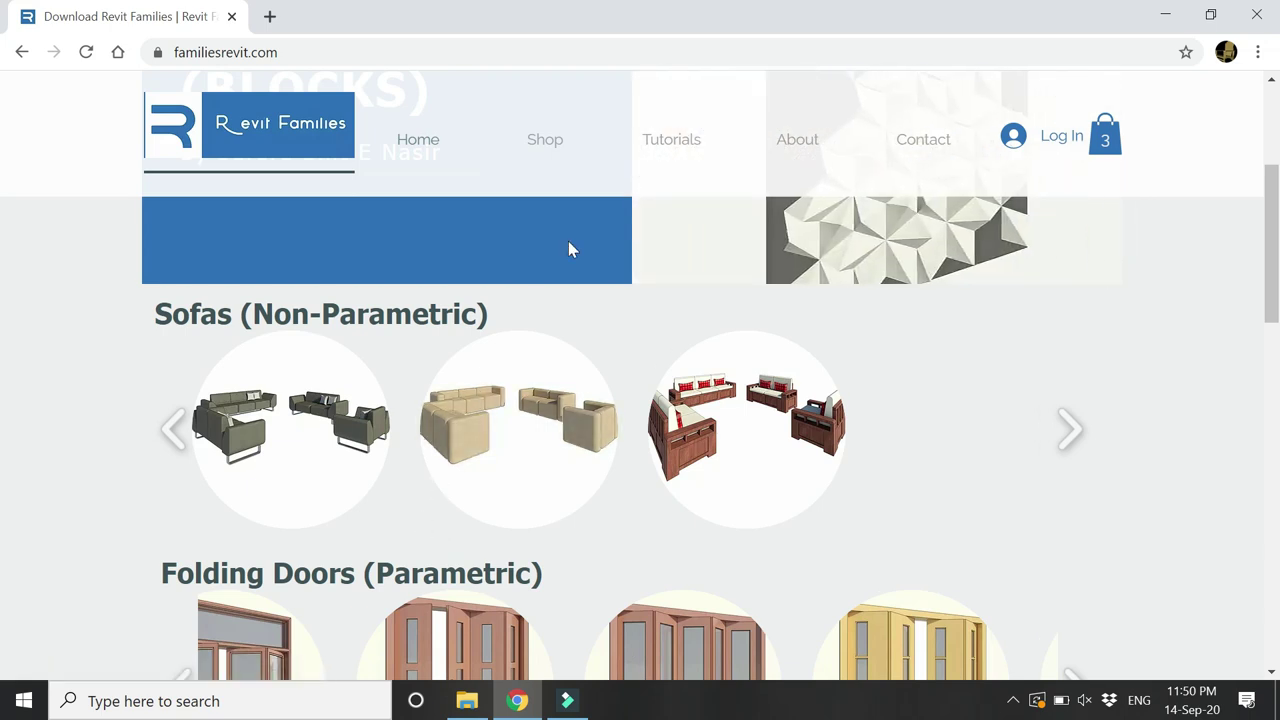
Browse the videos on the Revit Families Tutorials page
left_click(668, 147)
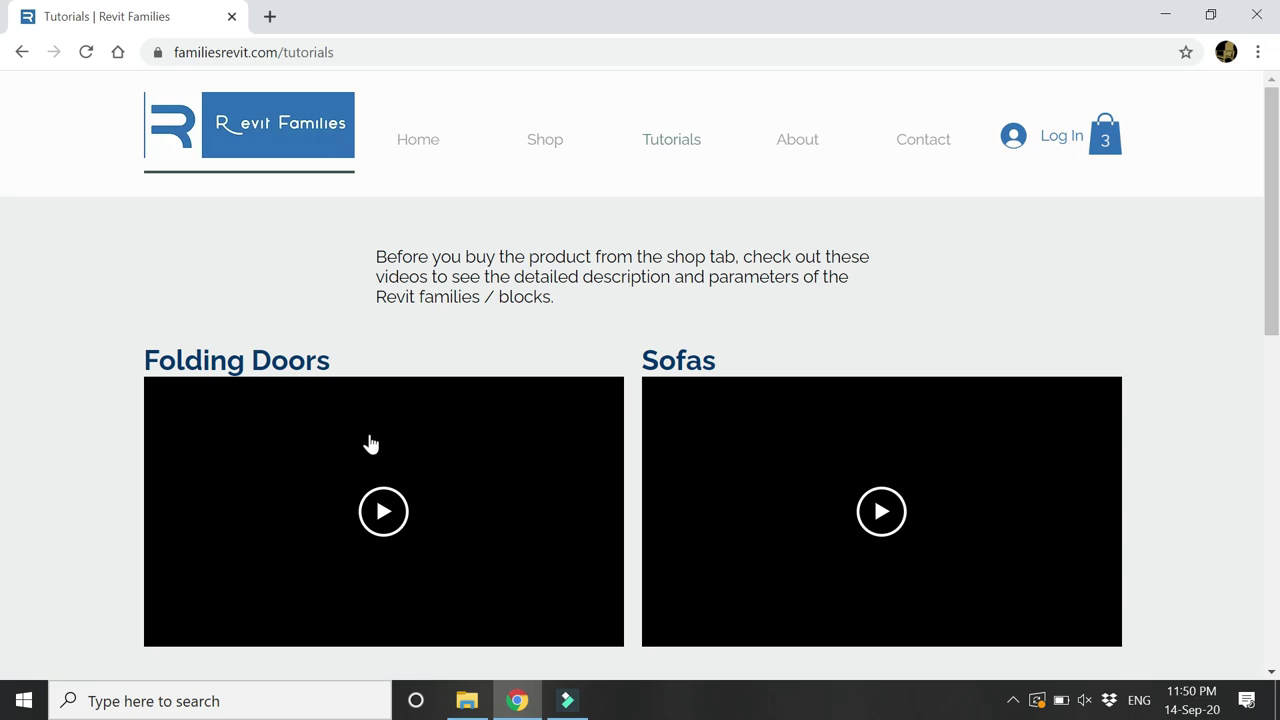
scroll(490, 500, "down", 4)
scroll(789, 463, "down", 4)
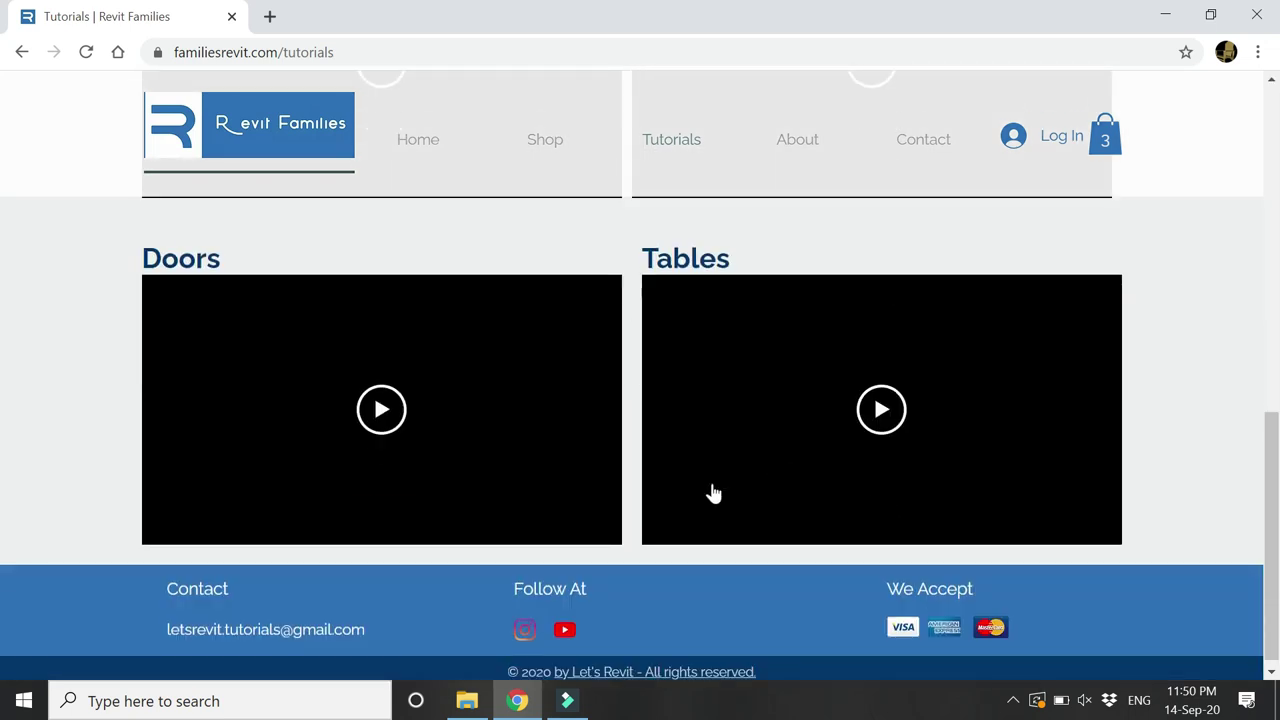
scroll(722, 455, "up", 10)
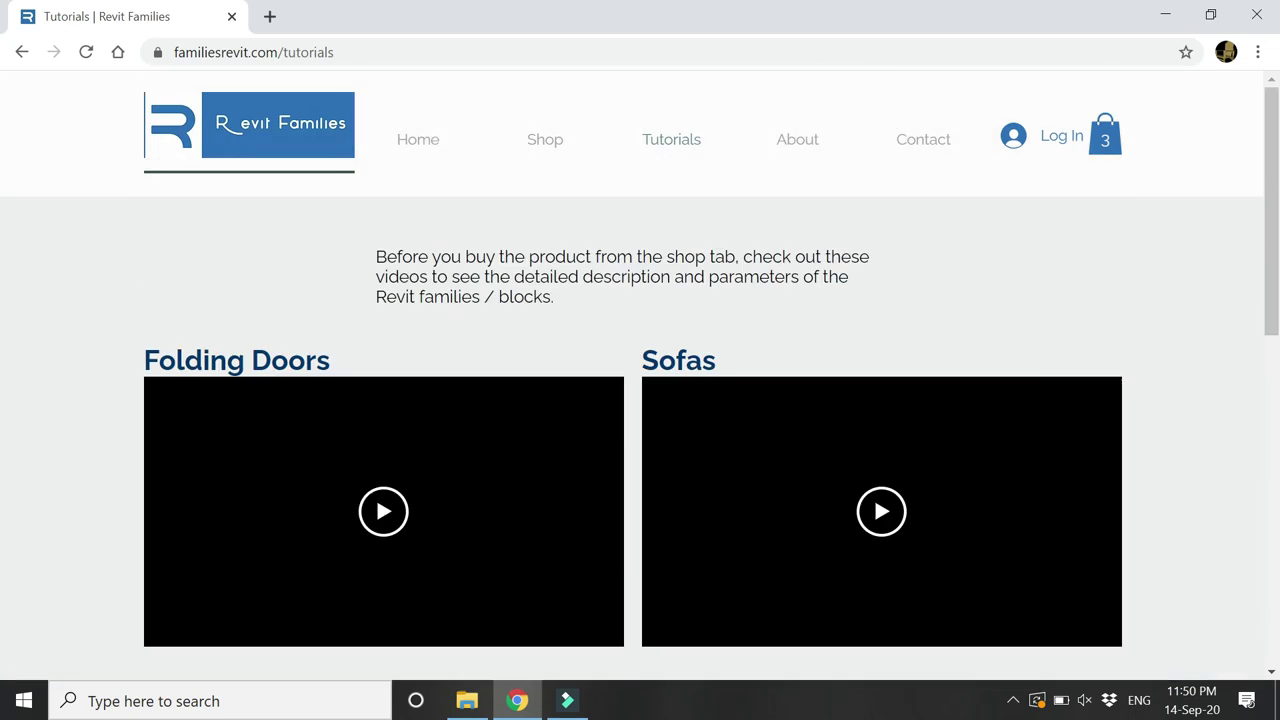
View the Shop page listing the family products and their prices
left_click(535, 145)
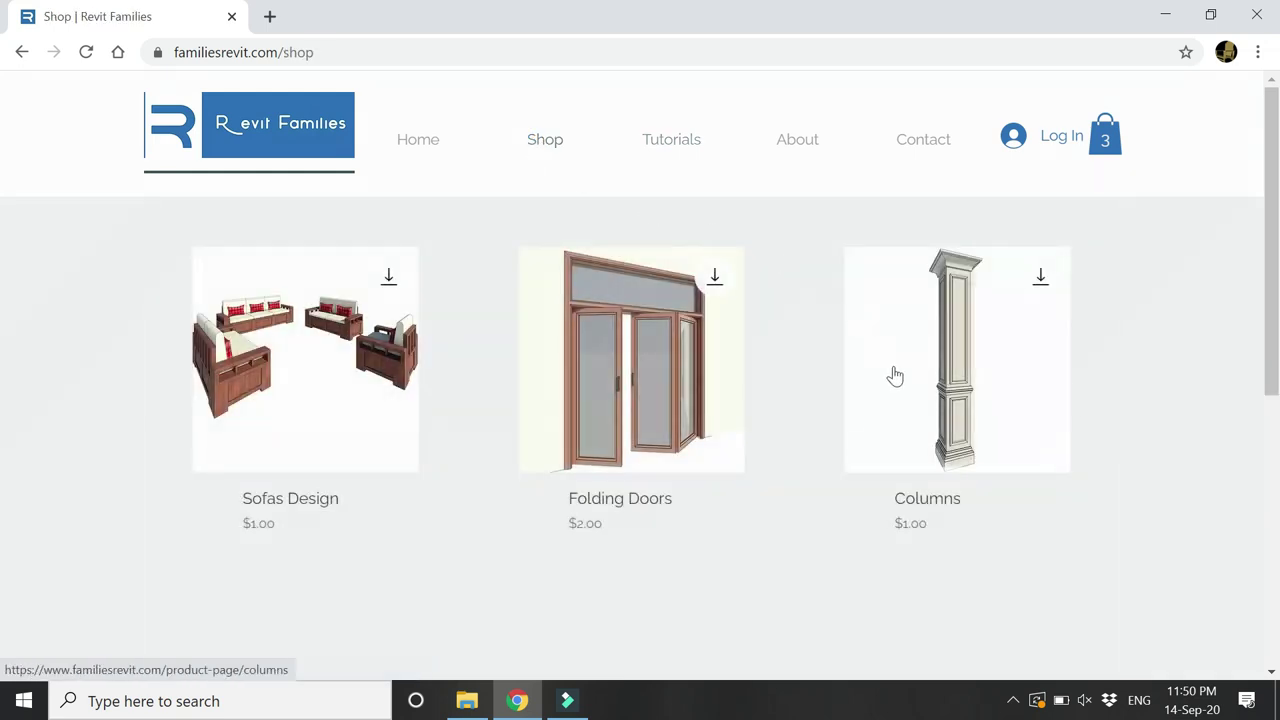
scroll(1166, 389, "down", 2)
scroll(1014, 449, "down", 2)
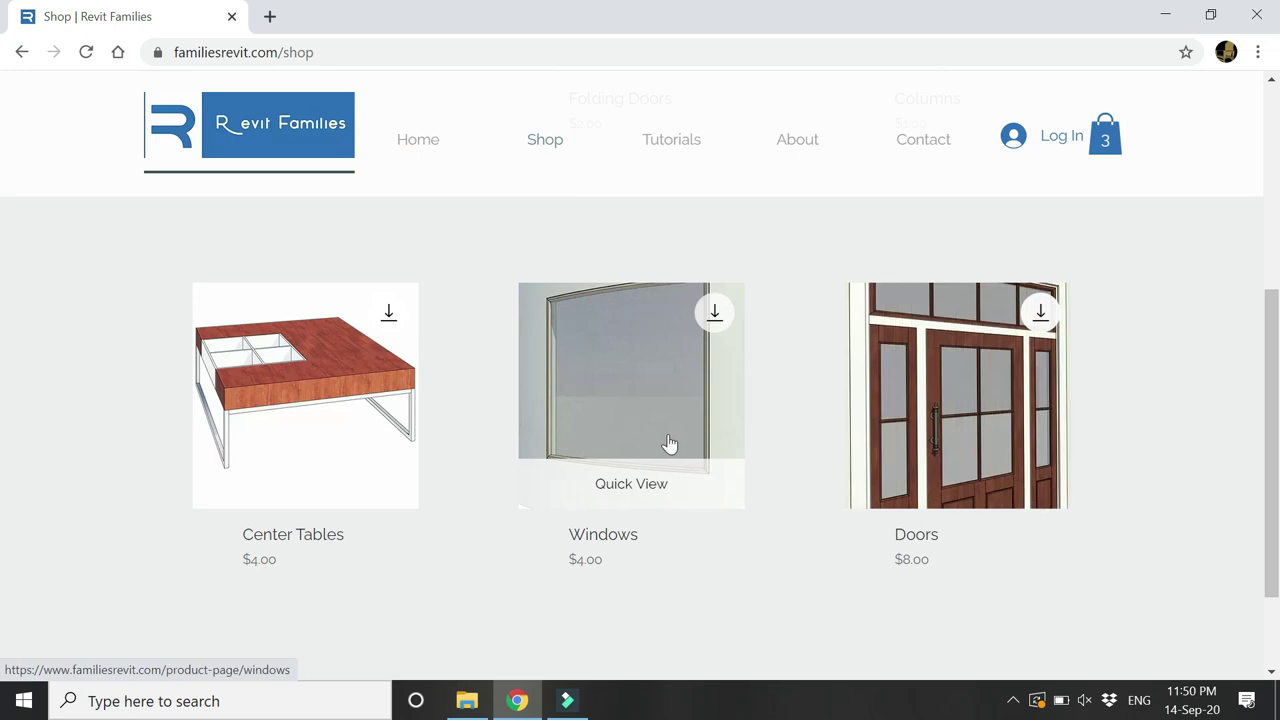
scroll(669, 443, "up", 4)
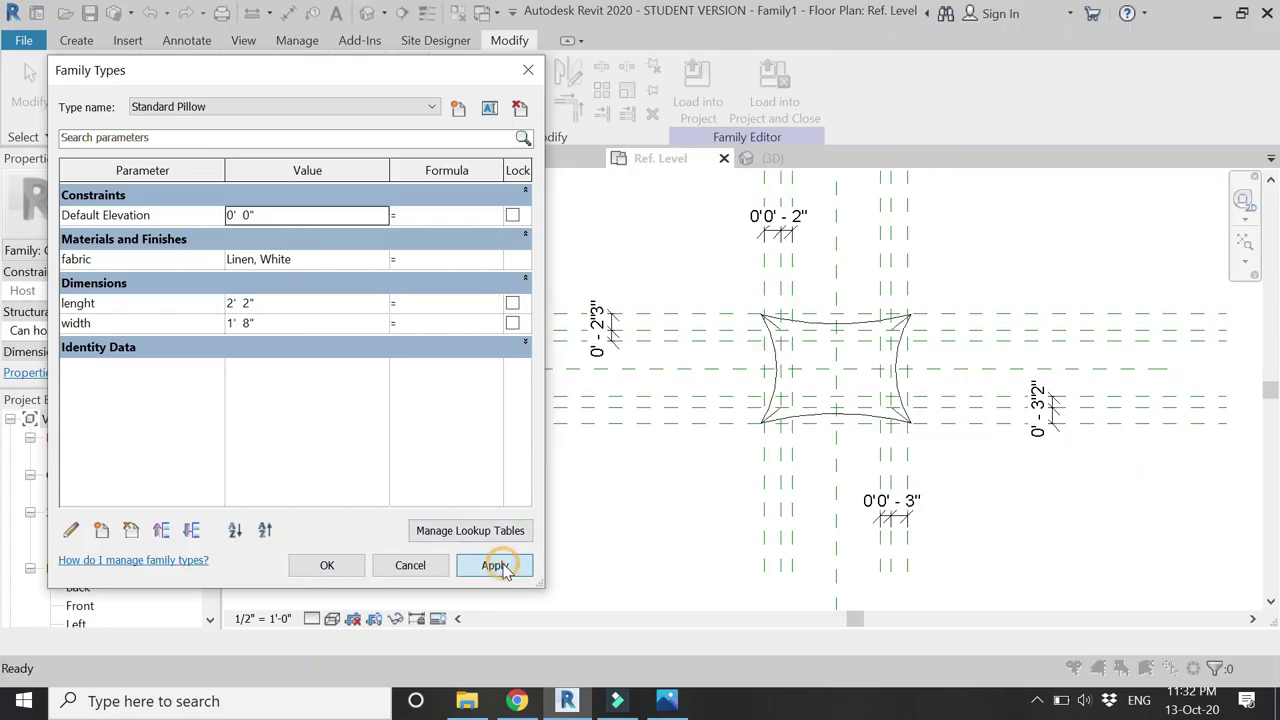
Close the type settings and orbit the pillow in the {3D} view
left_click(343, 566)
left_click(500, 556)
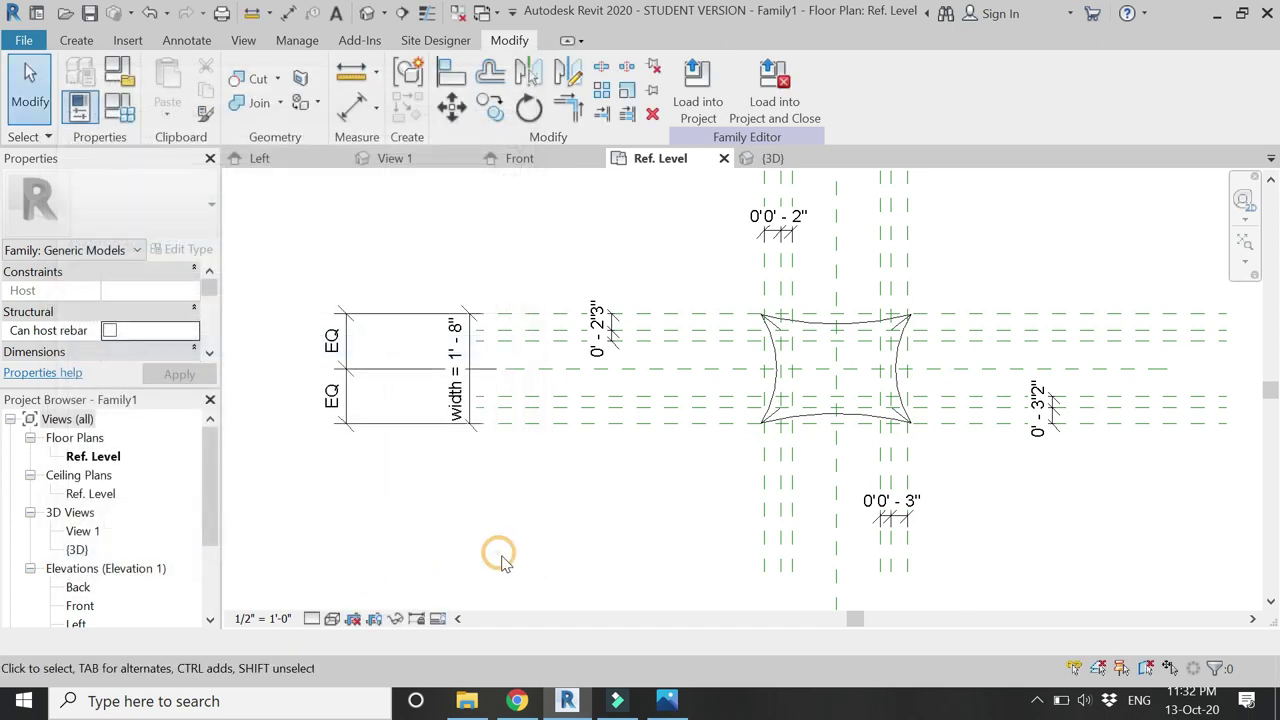
left_click(770, 158)
middle_click_drag(980, 457, 960, 485, "shift")
Apply the Queen Pillow type, then finish on the King Pillow type at 3' 0" length
left_click(120, 104)
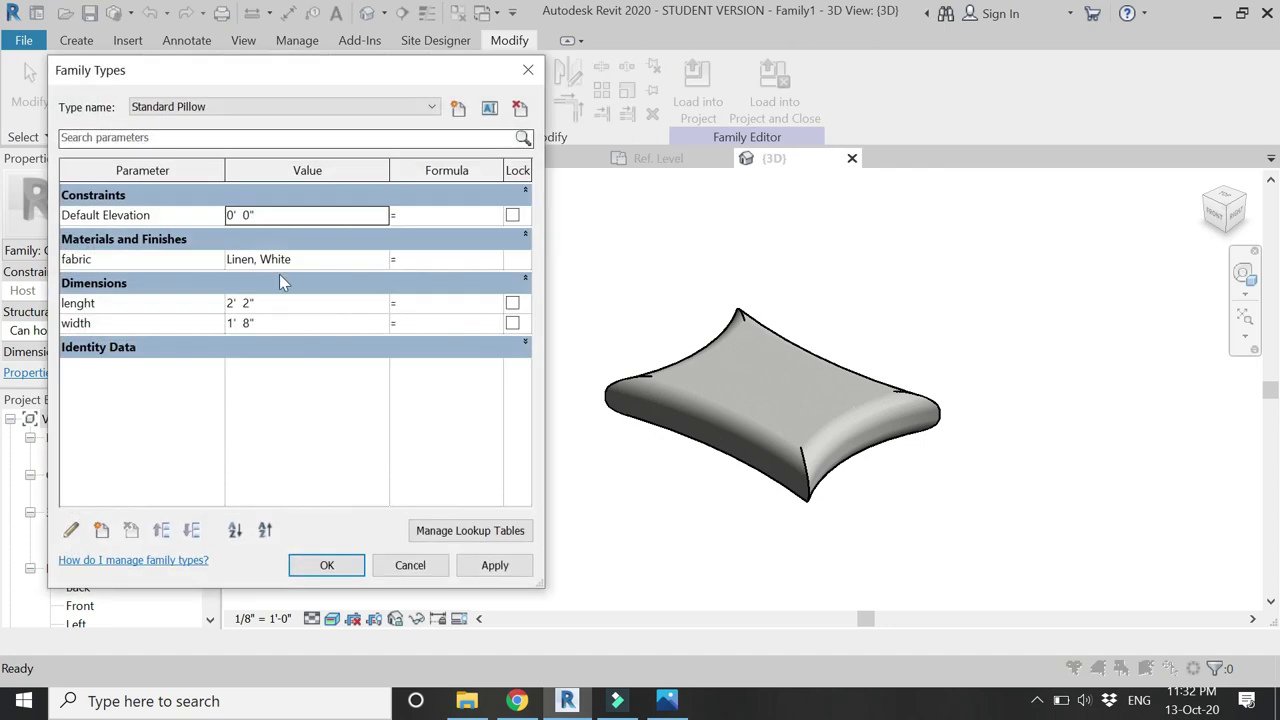
left_click(346, 106)
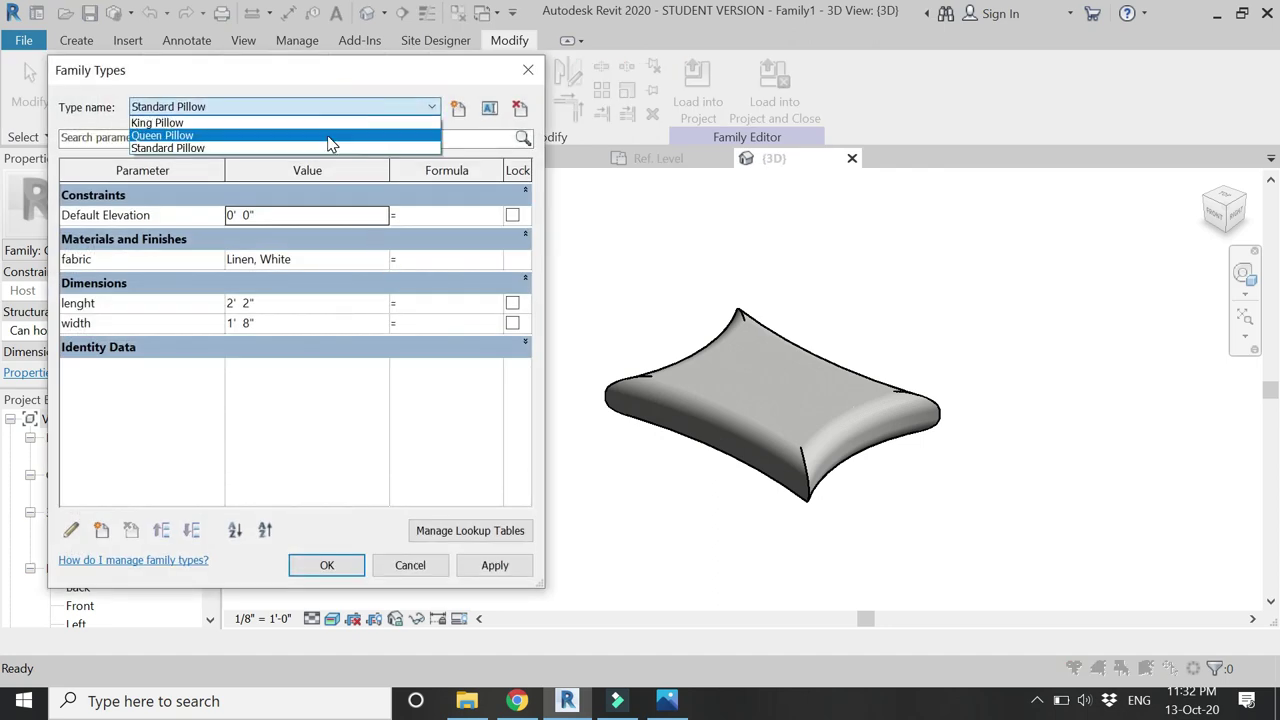
left_click(326, 133)
left_click(495, 565)
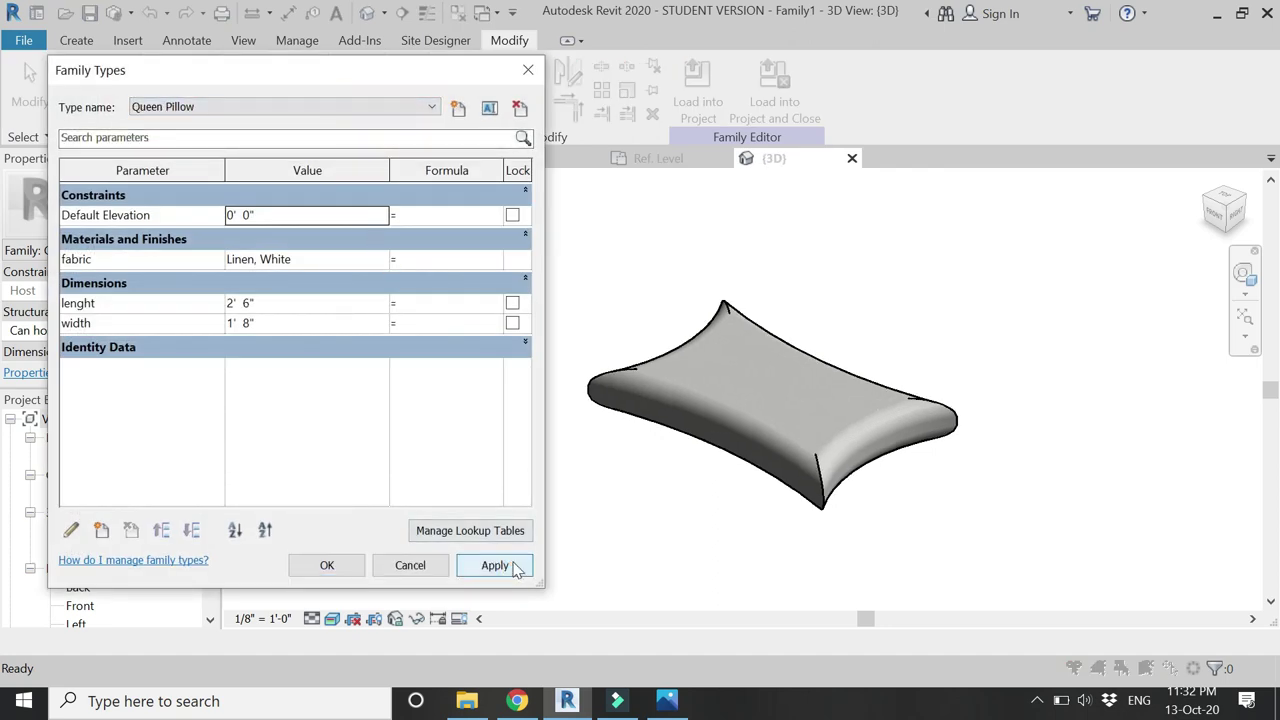
left_click(290, 106)
left_click(243, 123)
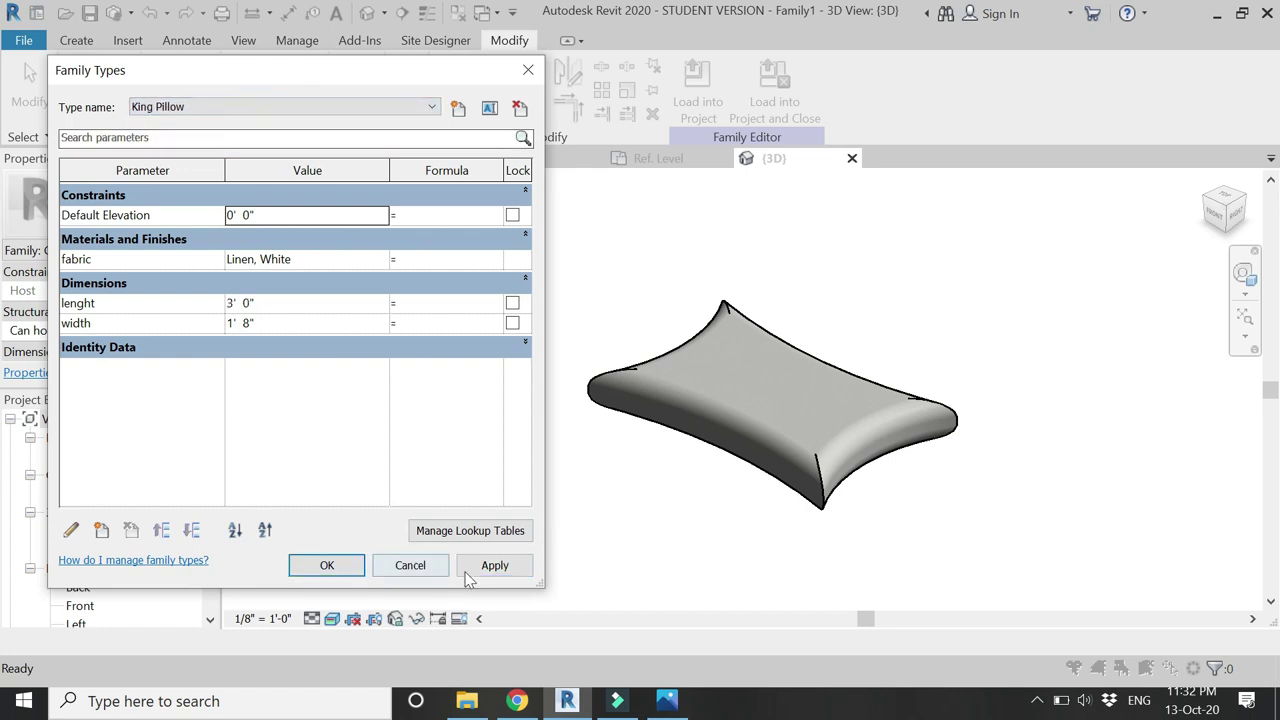
left_click(478, 568)
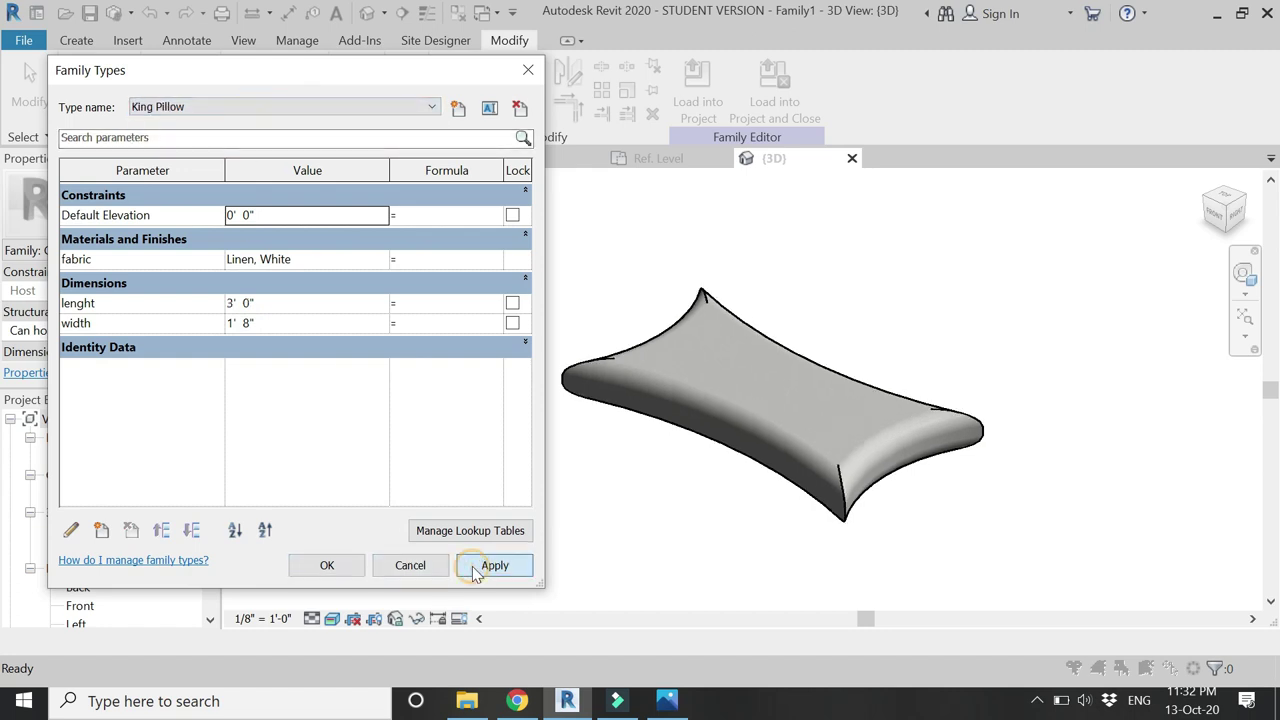
left_click(351, 566)
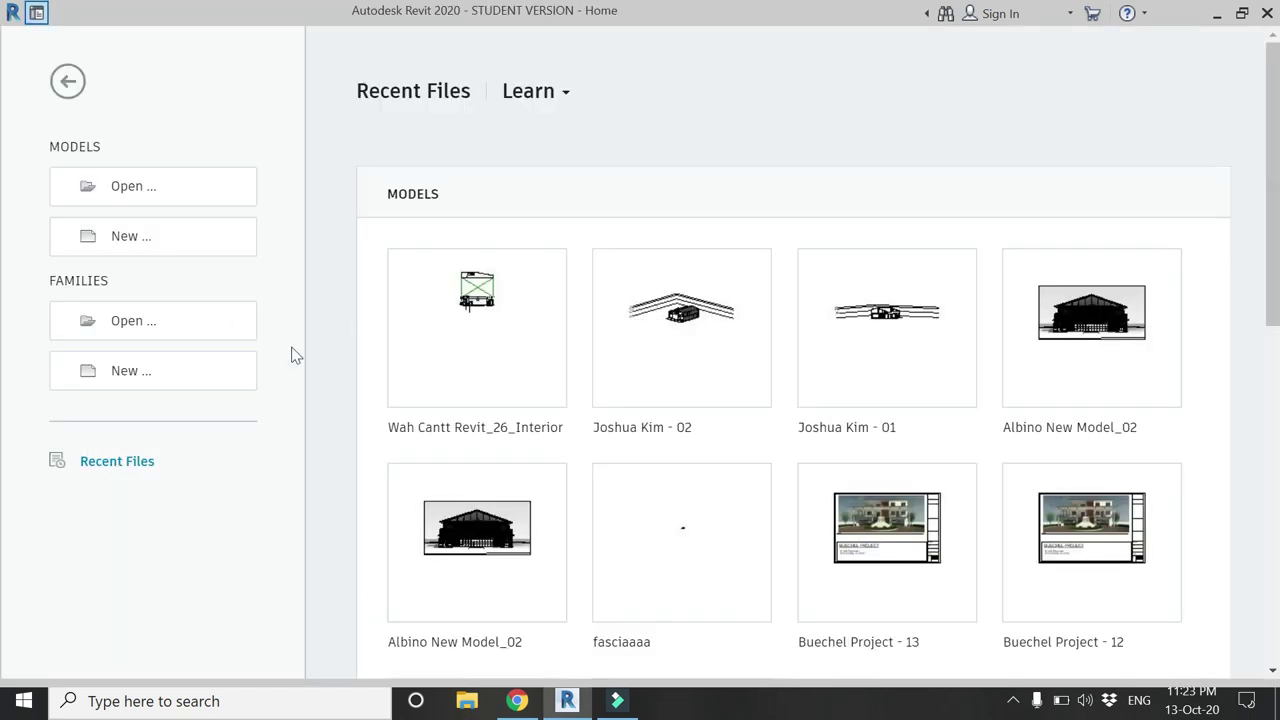
Create a new family from the Generic Model template
left_click(243, 362)
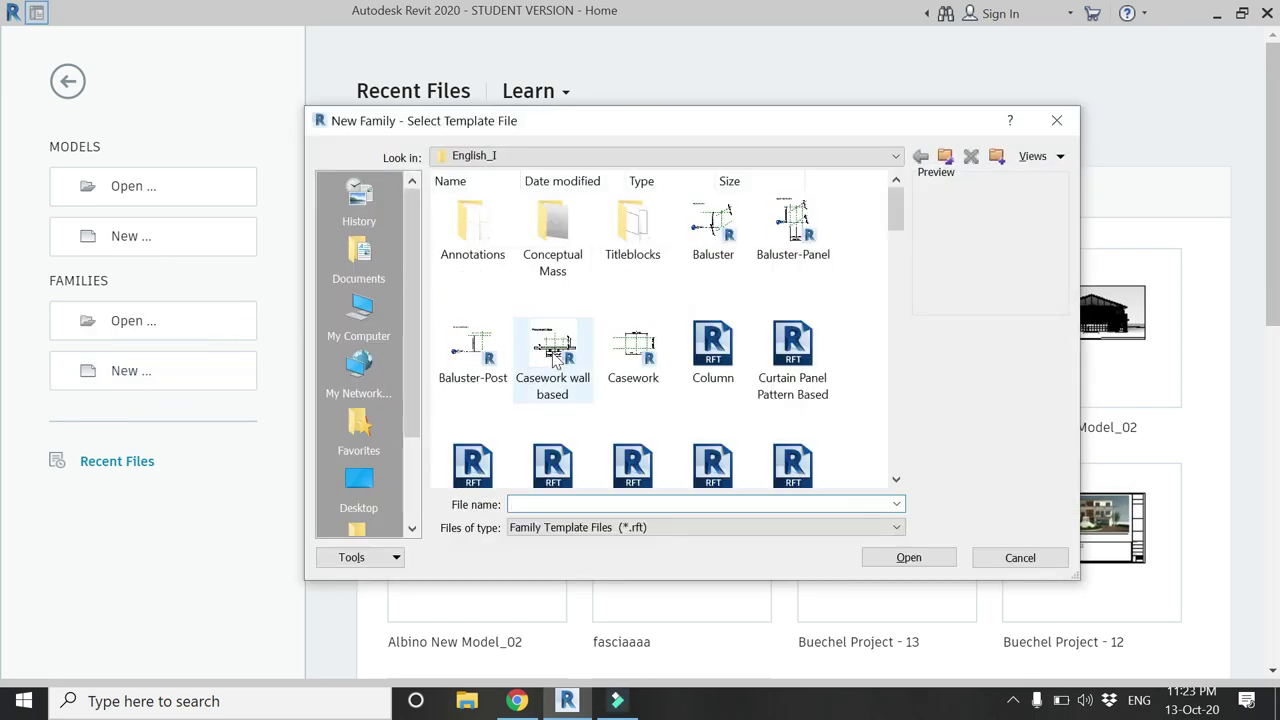
left_click(553, 350)
key("g")
scroll(553, 360, "down", 2)
left_click(553, 300)
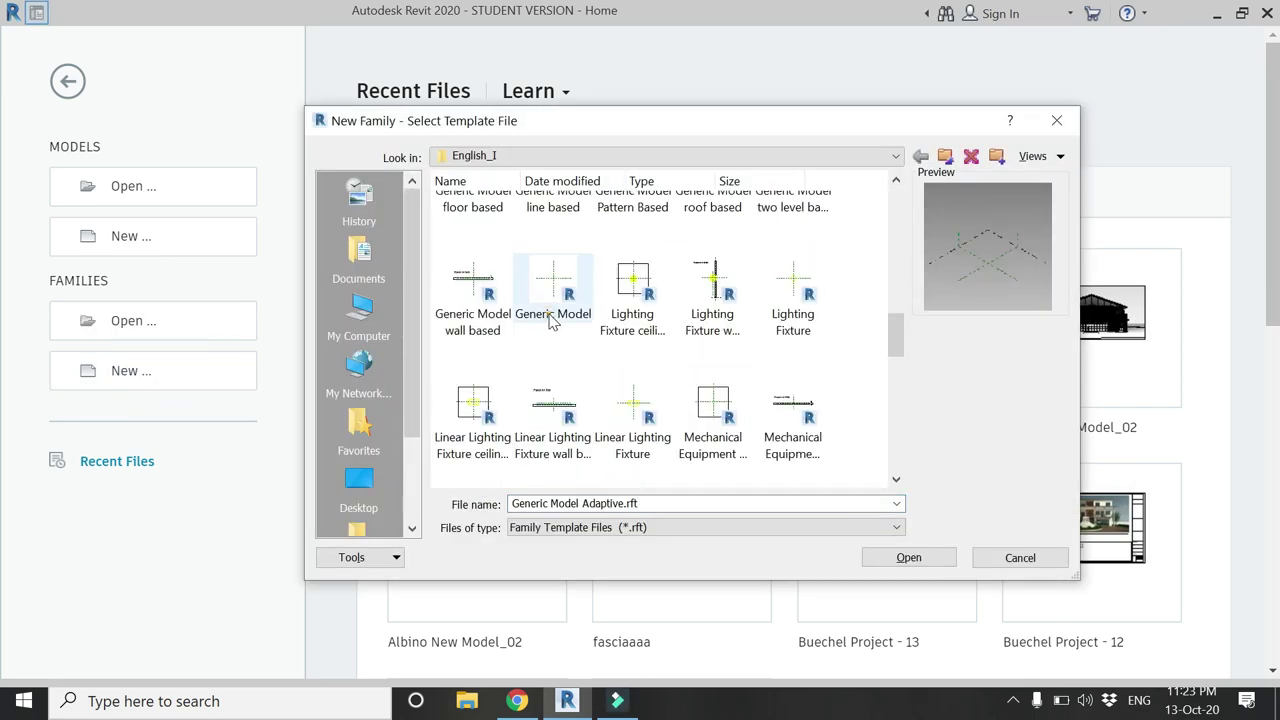
left_click(881, 567)
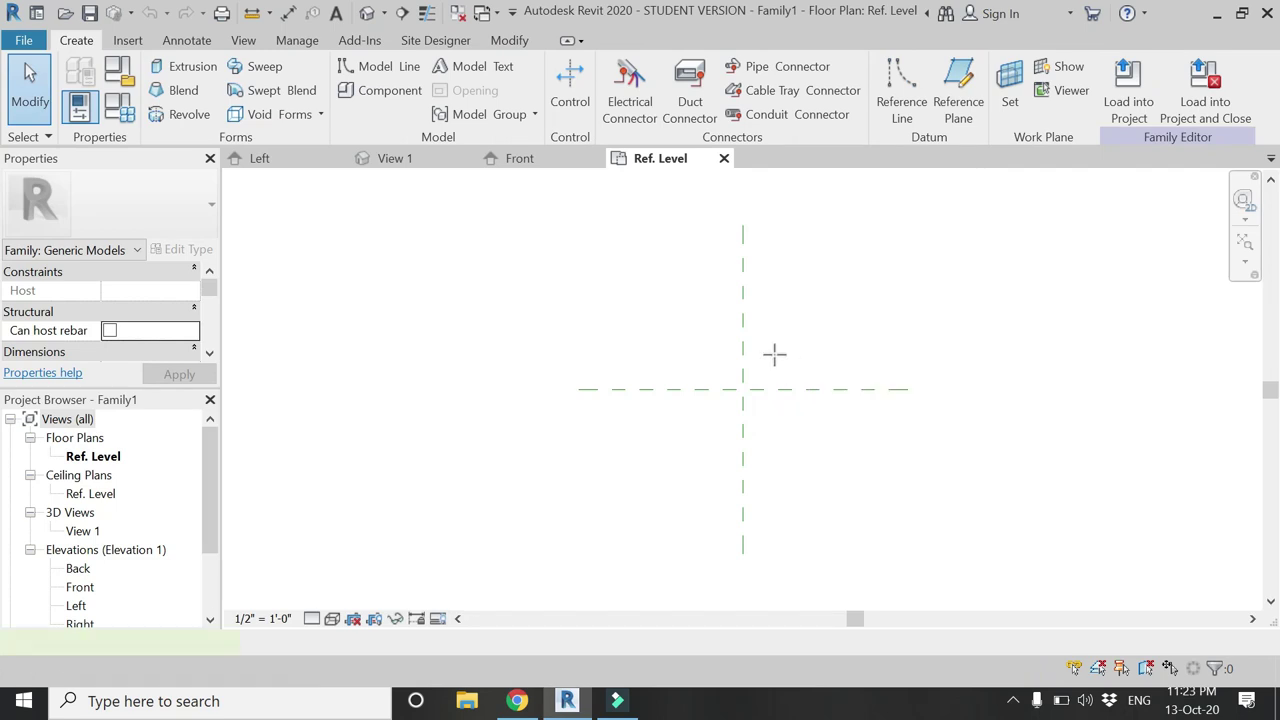
Draw two vertical and two horizontal reference planes around the centre lines with RP
key("r")
key("p")
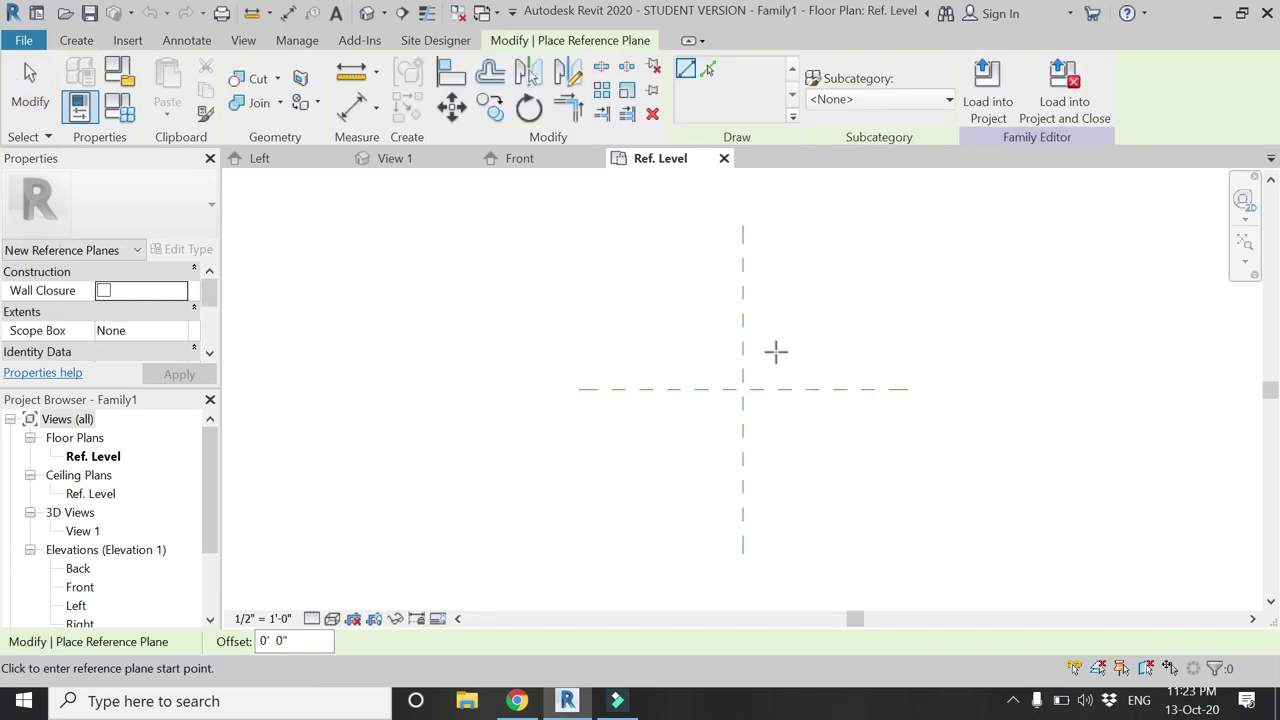
left_click(680, 263)
left_click(680, 491)
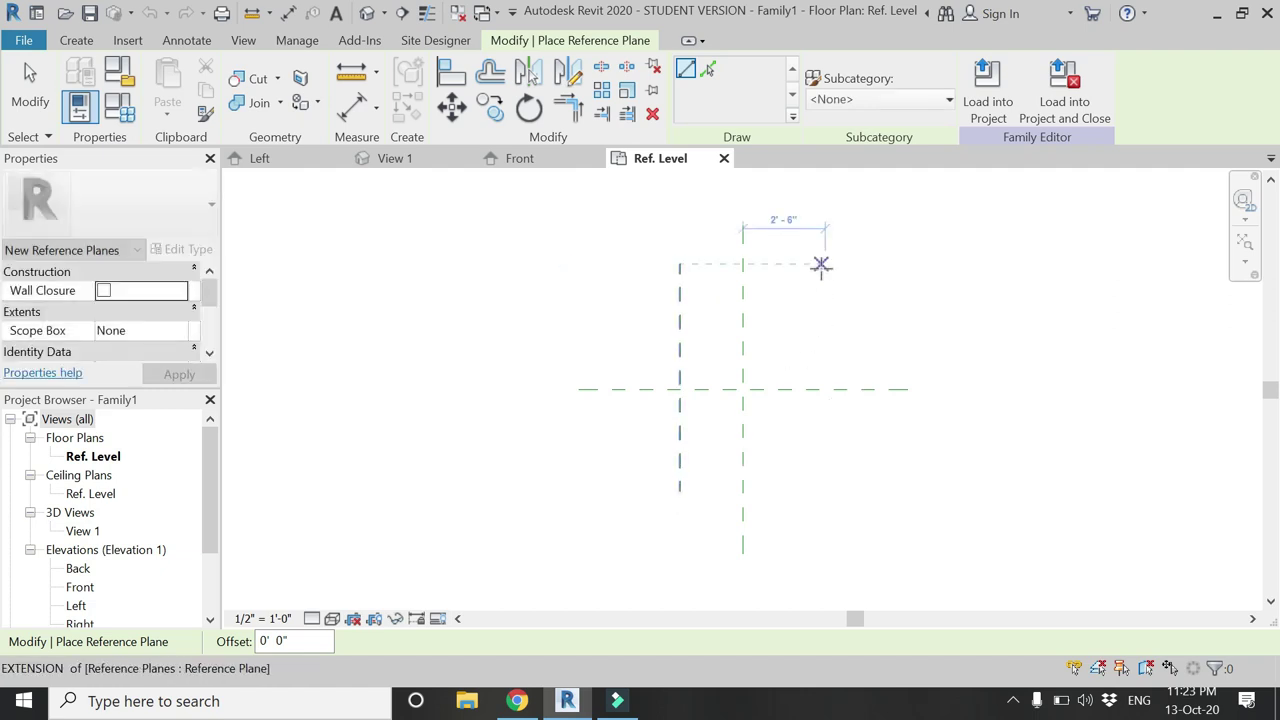
left_click(820, 265)
left_click(825, 490)
left_click(564, 290)
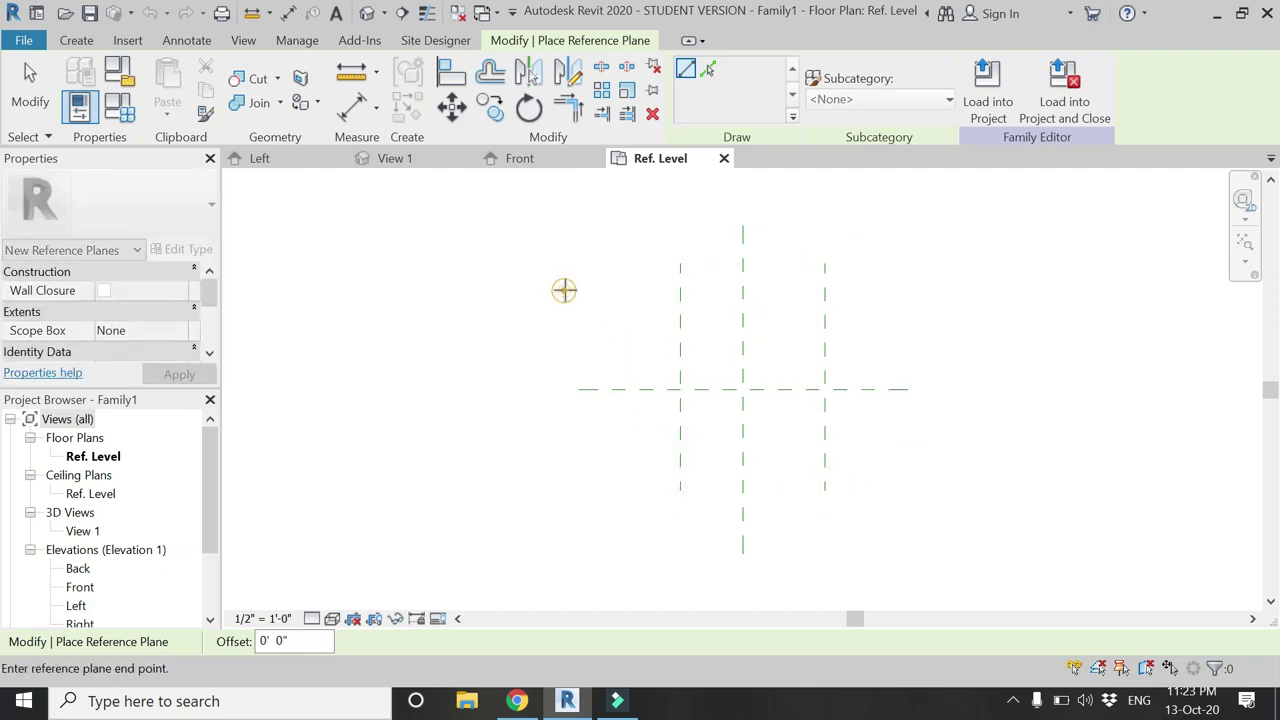
left_click(937, 290)
left_click(568, 453)
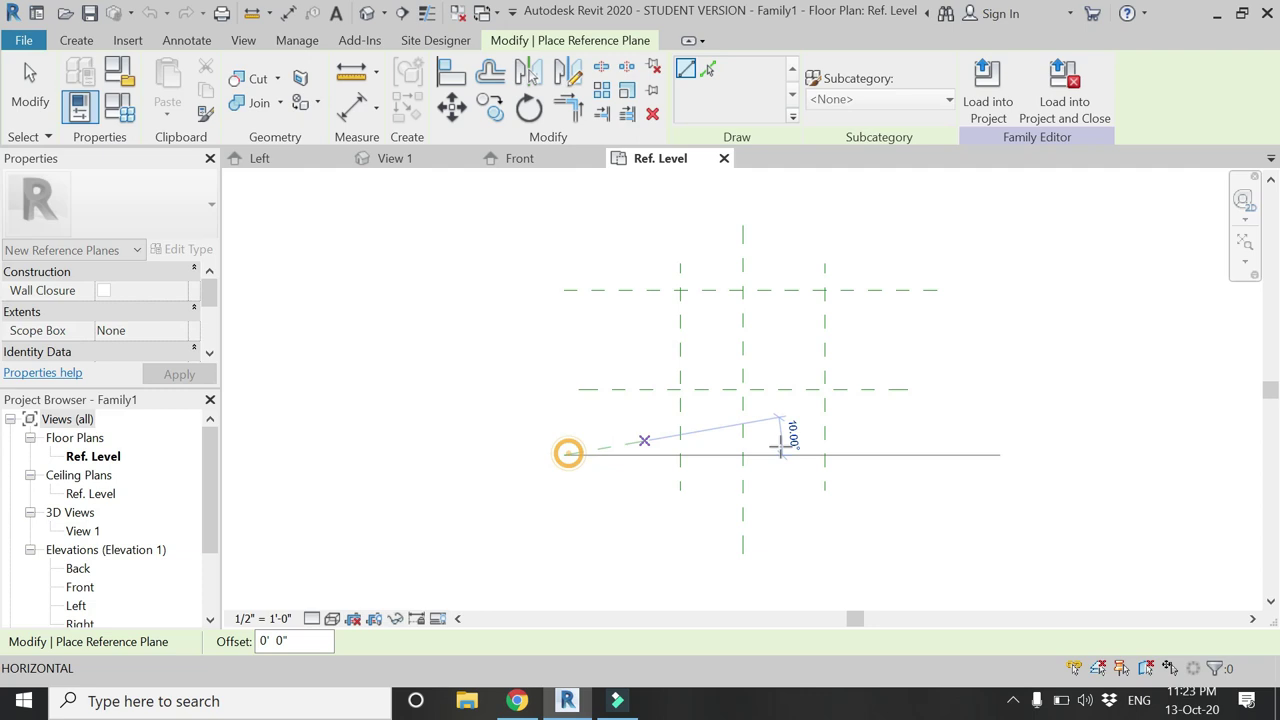
left_click(937, 455)
key("Escape")
key("Escape")
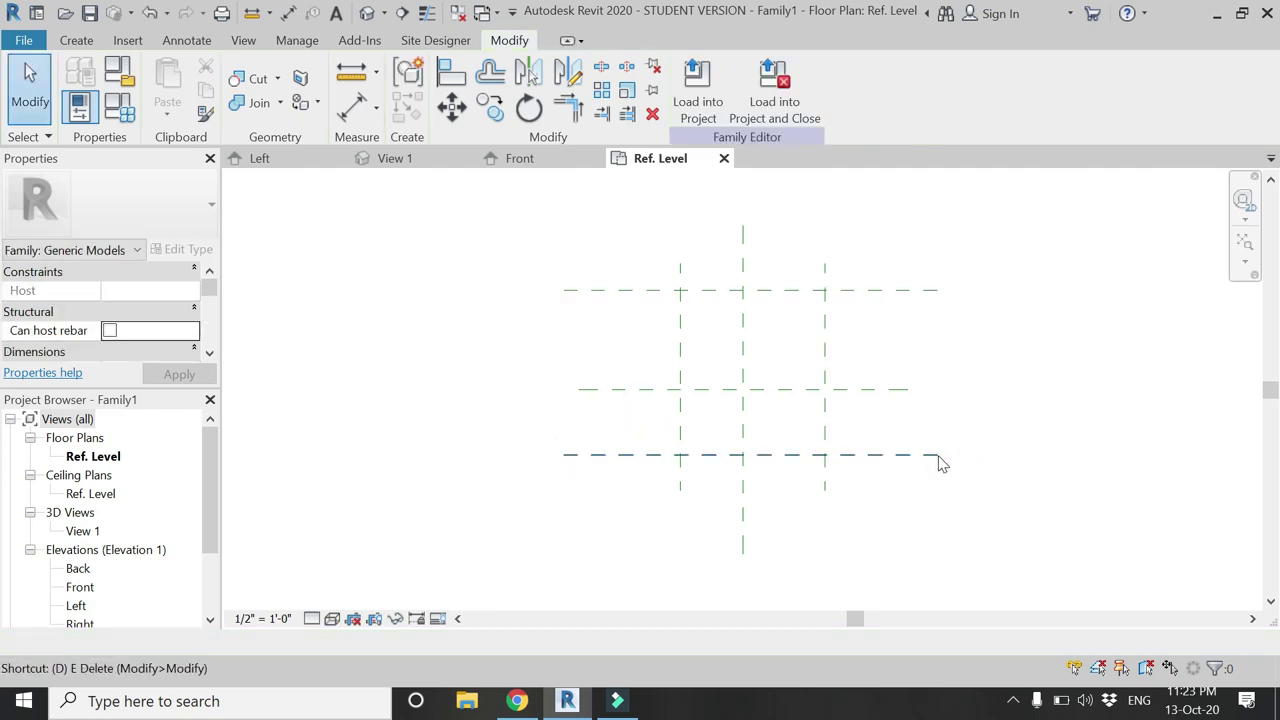
Dimension the vertical planes equally (EQ) and add the overall 5'-0" dimension
key("d")
key("i")
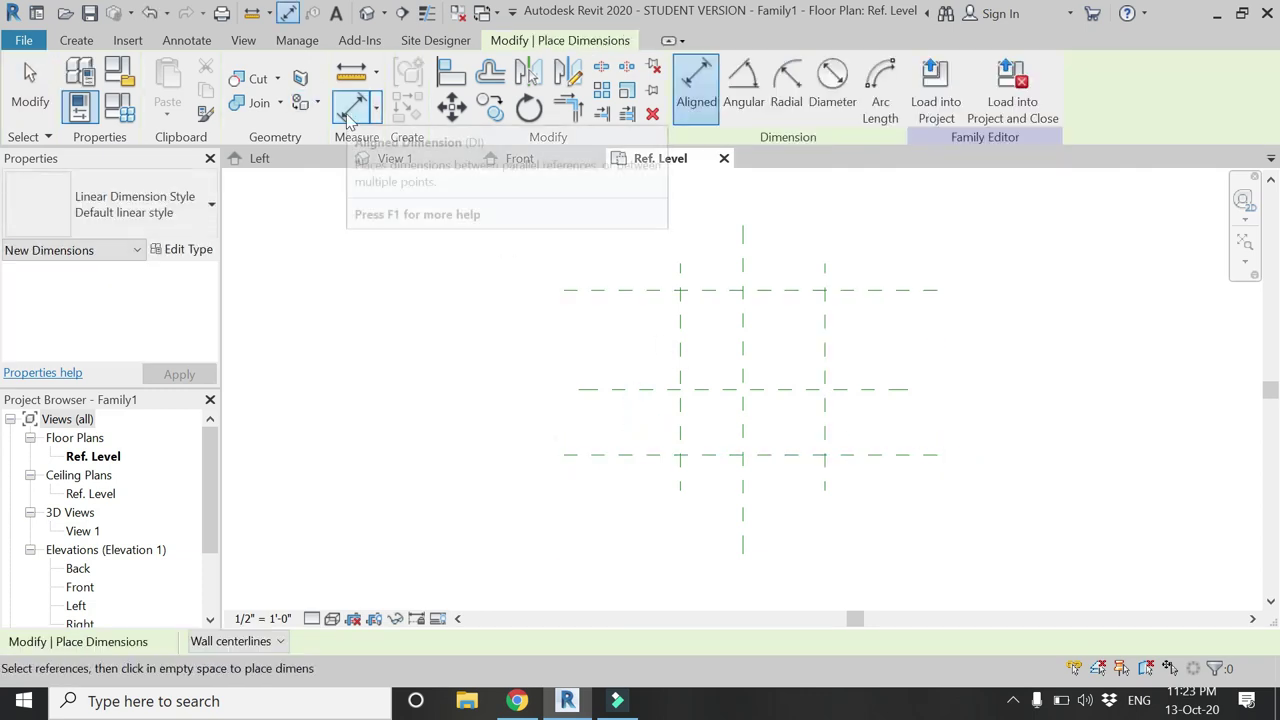
left_click(680, 337)
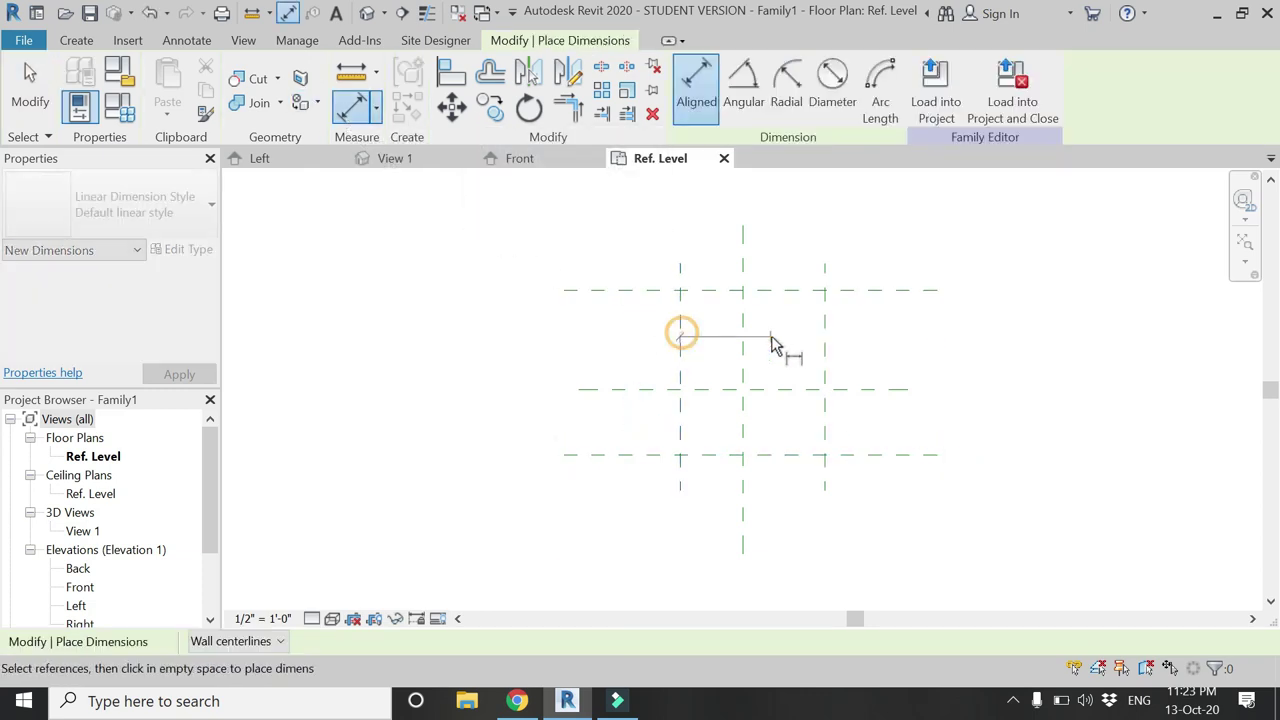
left_click(827, 345)
left_click(846, 212)
left_click(751, 191)
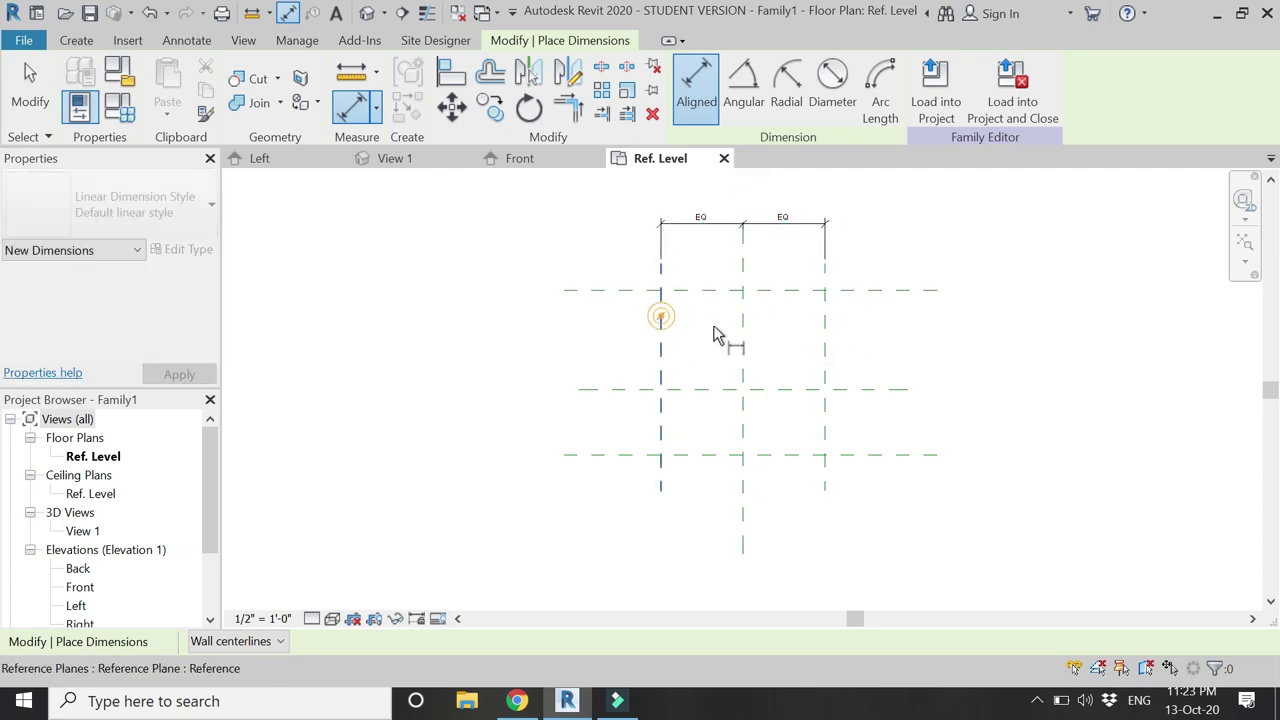
left_click(850, 165)
scroll(846, 294, "down", 1)
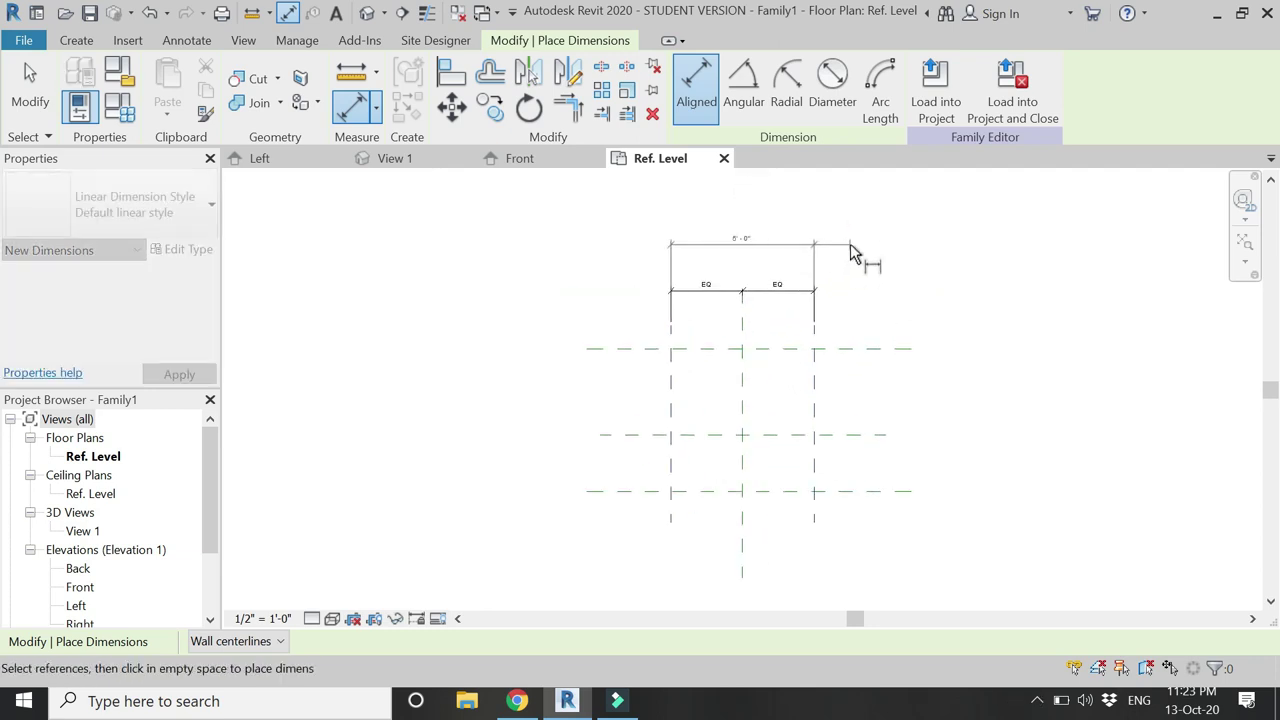
Dimension the horizontal planes equally (EQ) and add the overall width dimension
left_click(634, 351)
left_click(626, 433)
left_click(617, 491)
left_click(530, 545)
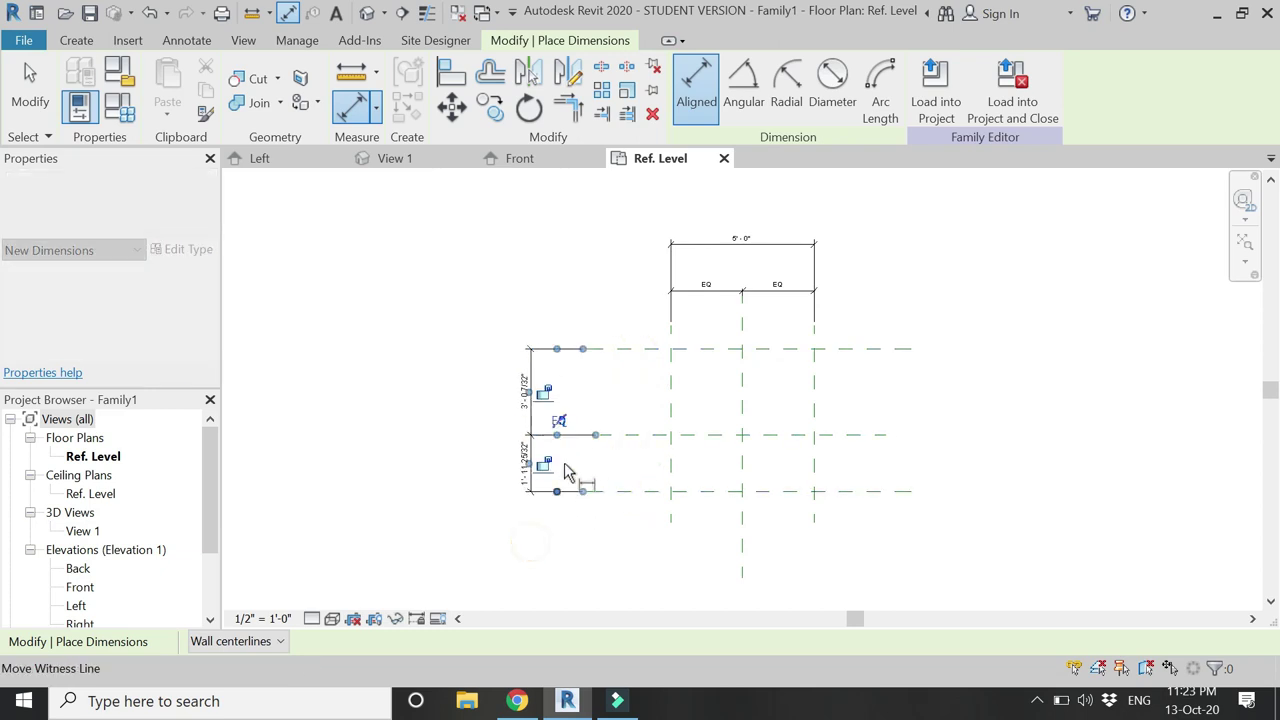
left_click(559, 421)
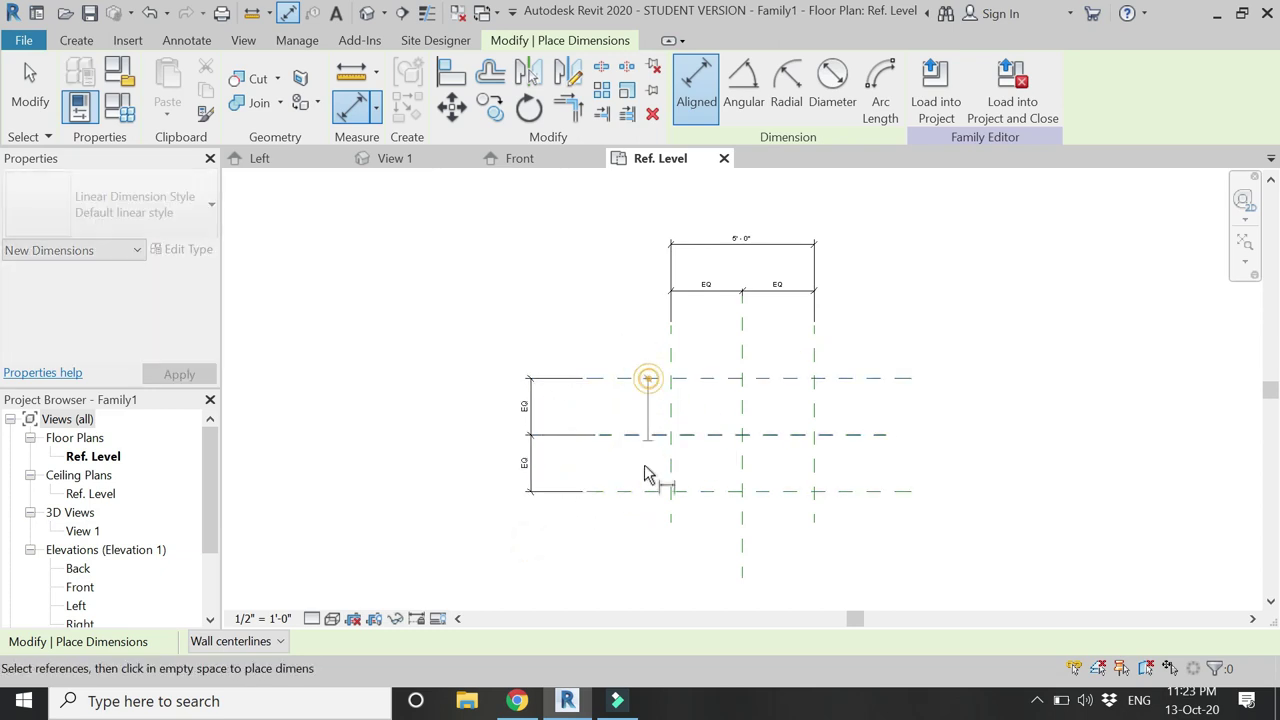
left_click(640, 491)
left_click(580, 546)
key("Escape")
key("Escape")
Label the overall dimensions with new parameters named lenght and width
left_click(713, 243)
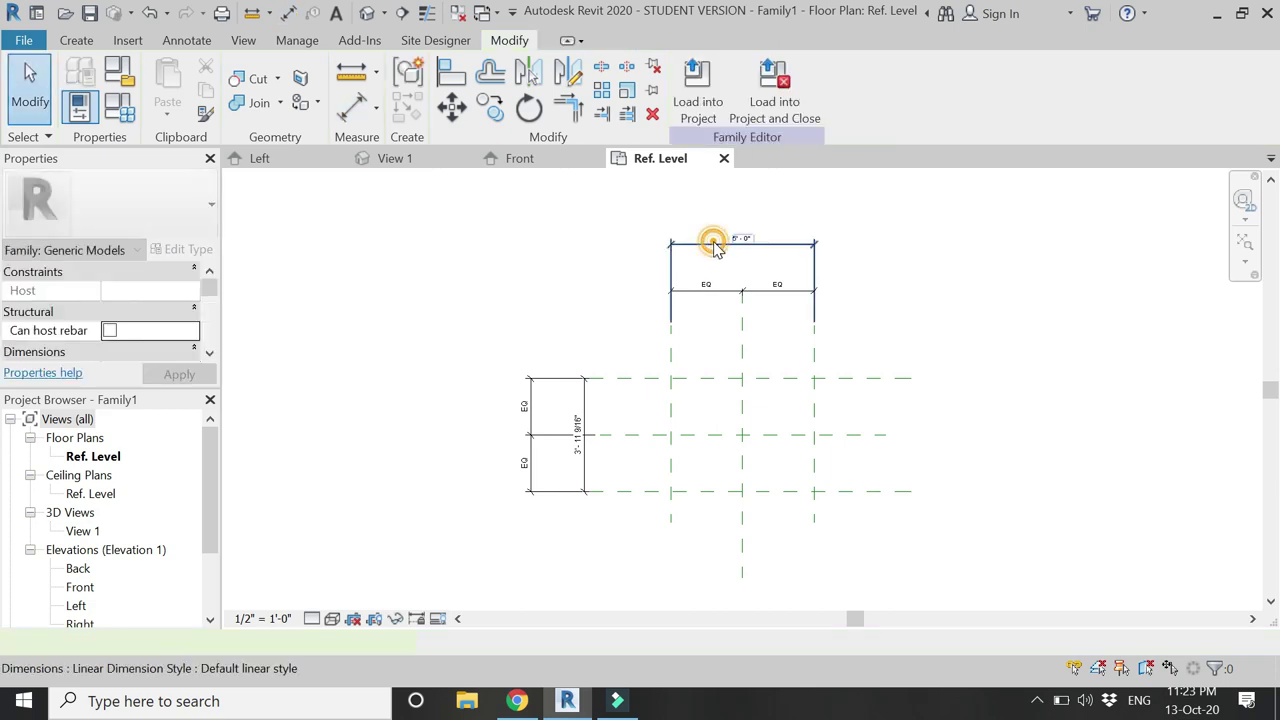
left_click(888, 90)
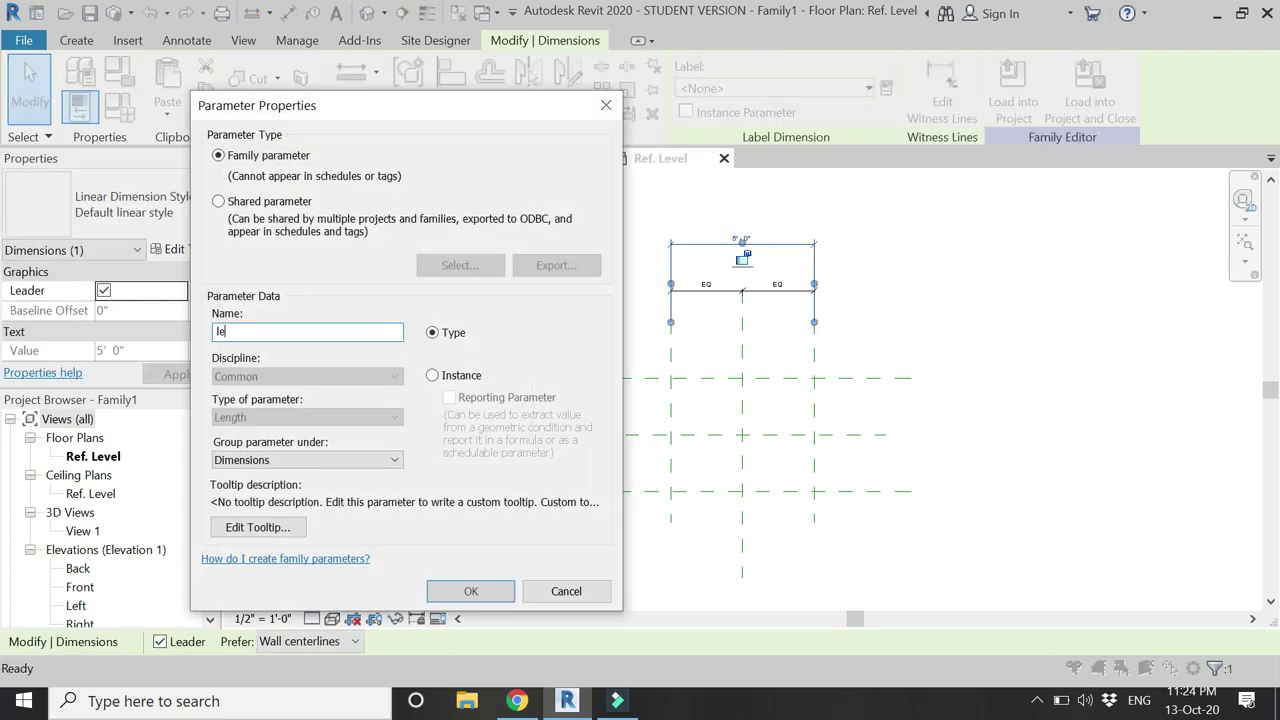
key("Return")
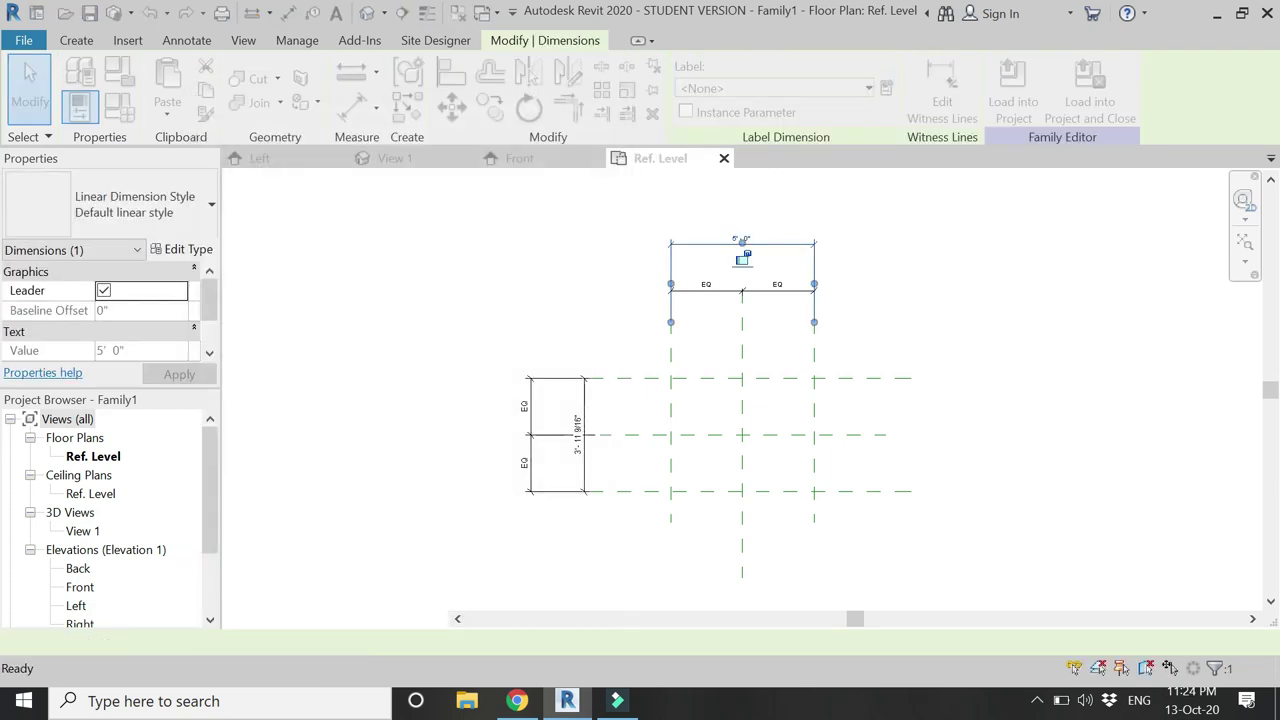
left_click(586, 400)
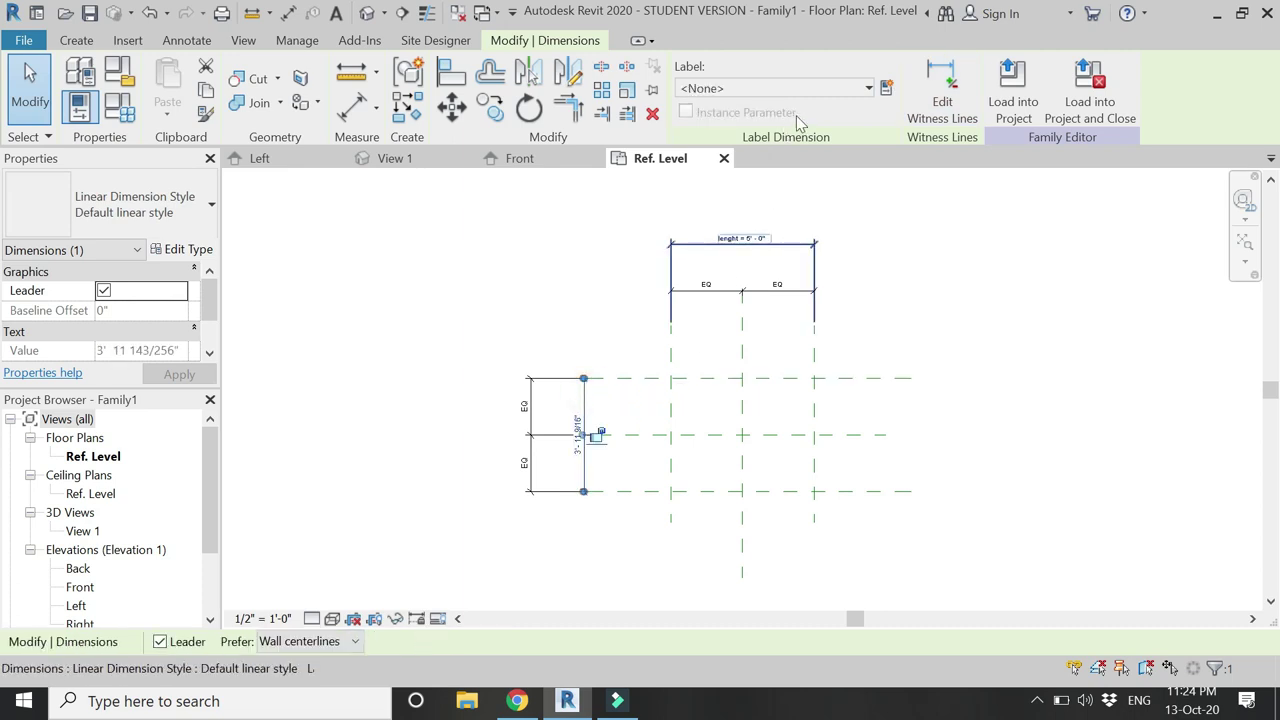
left_click(886, 89)
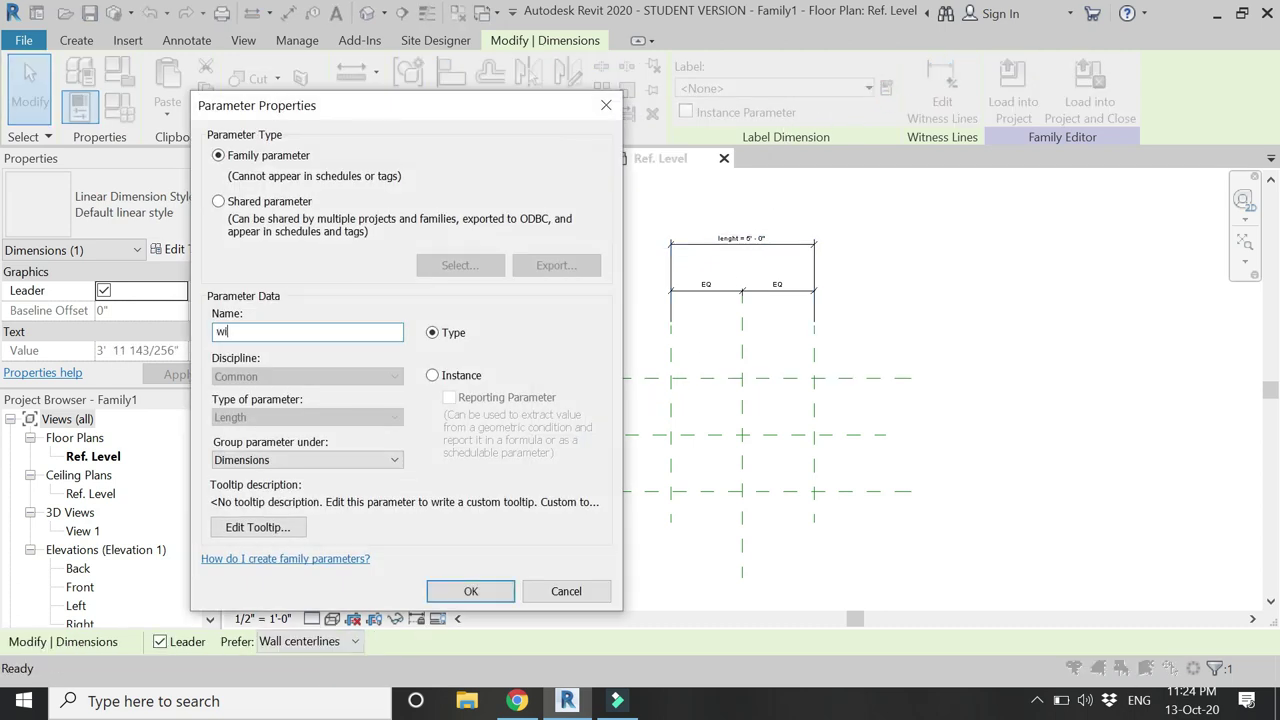
type("width")
key("Return")
left_click(846, 340)
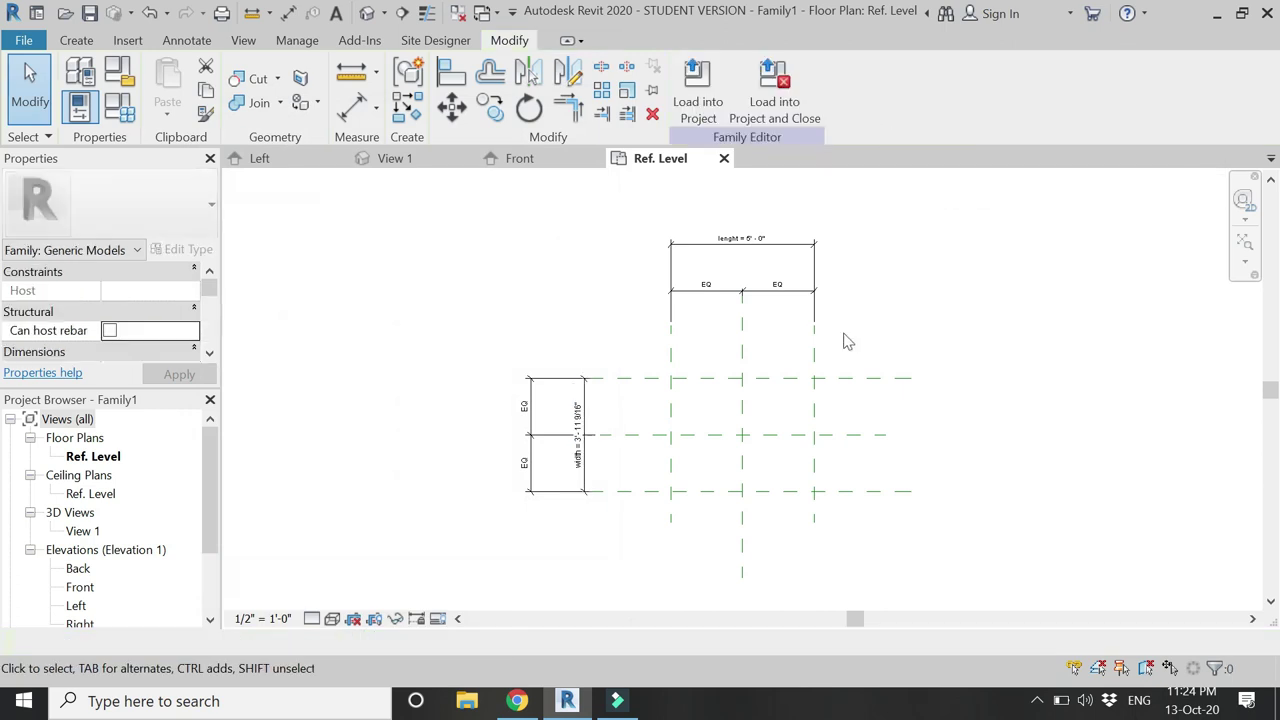
left_click(119, 107)
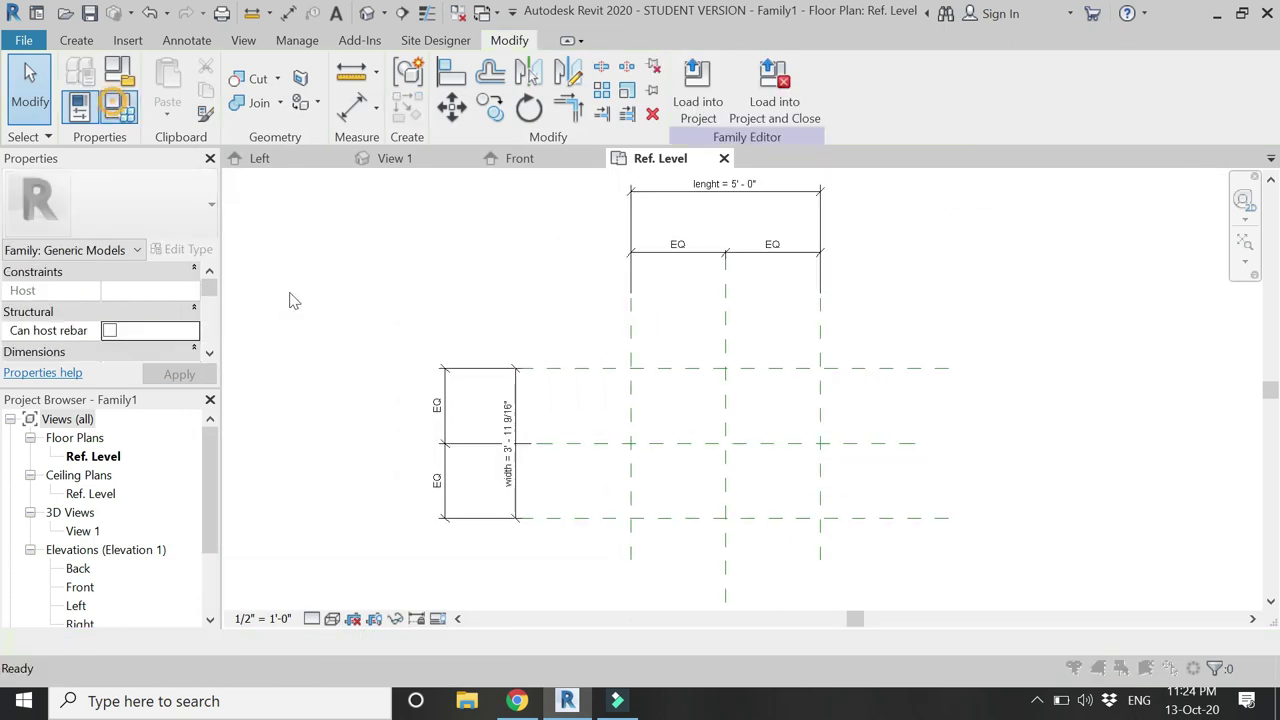
Set lenght to 3' 0" and width to 2' 0" in Family Types and apply
left_click(309, 259)
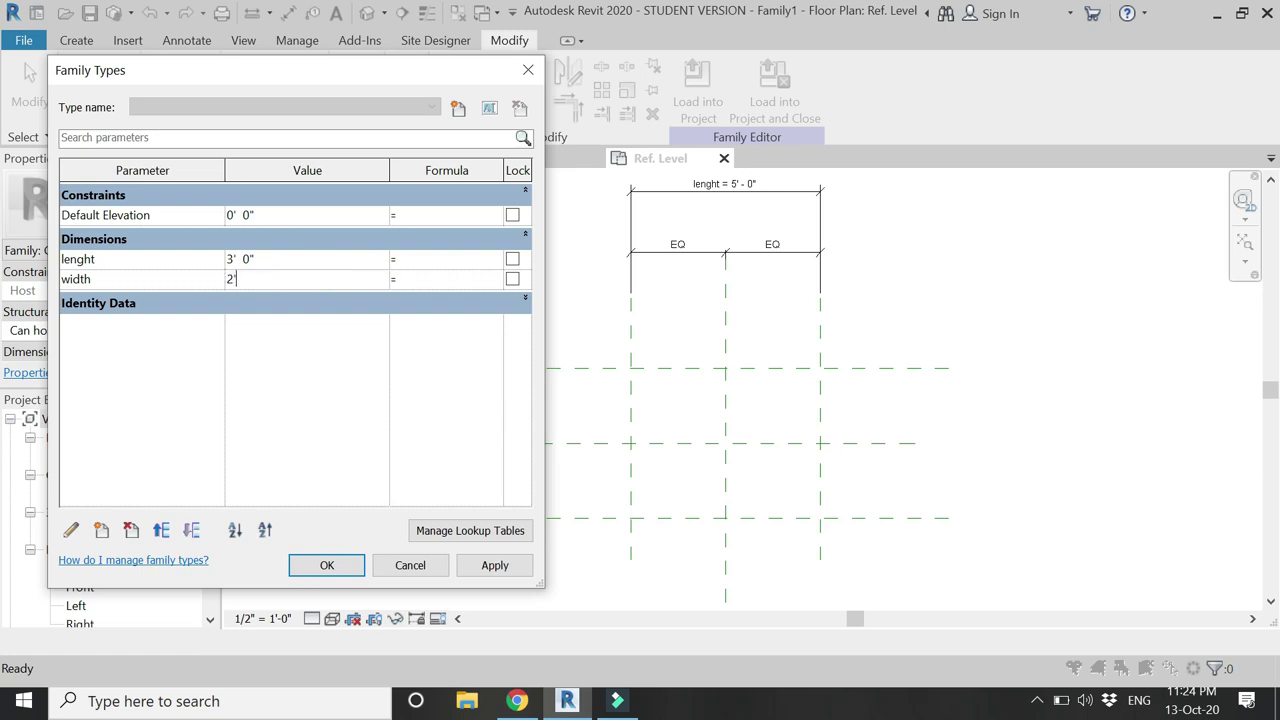
left_click(508, 570)
left_click(345, 565)
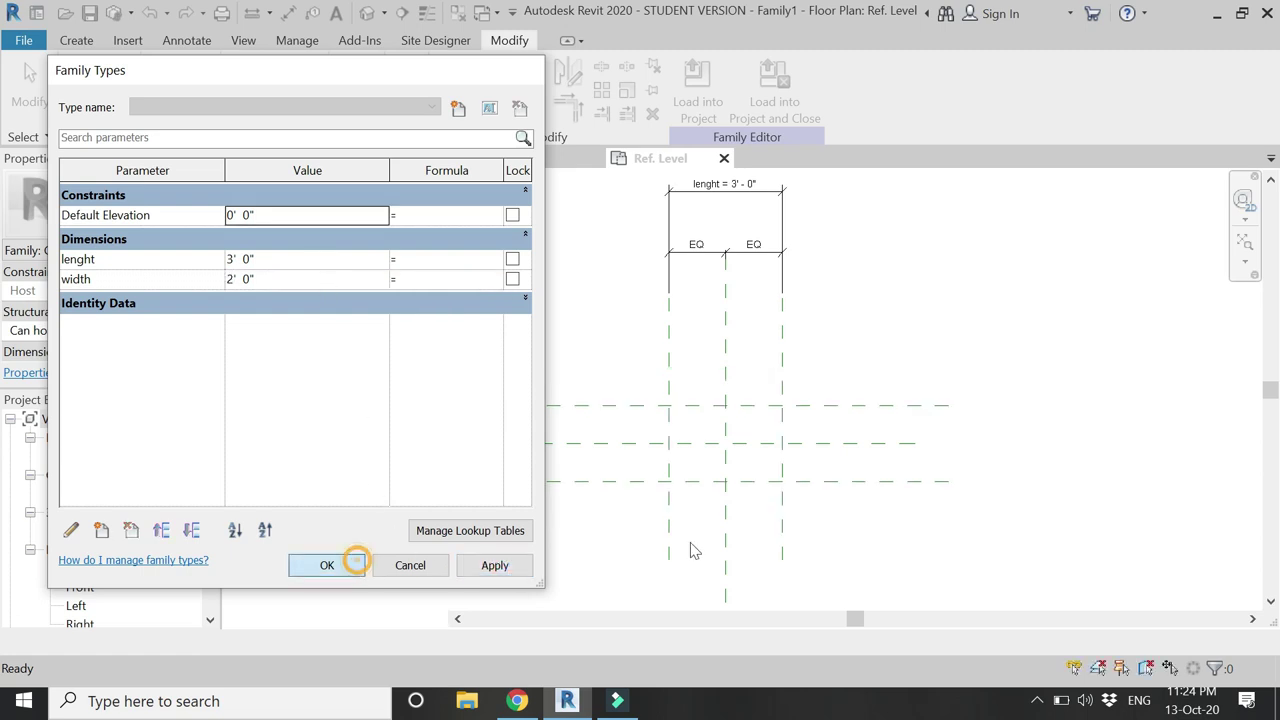
scroll(762, 435, "up", 3)
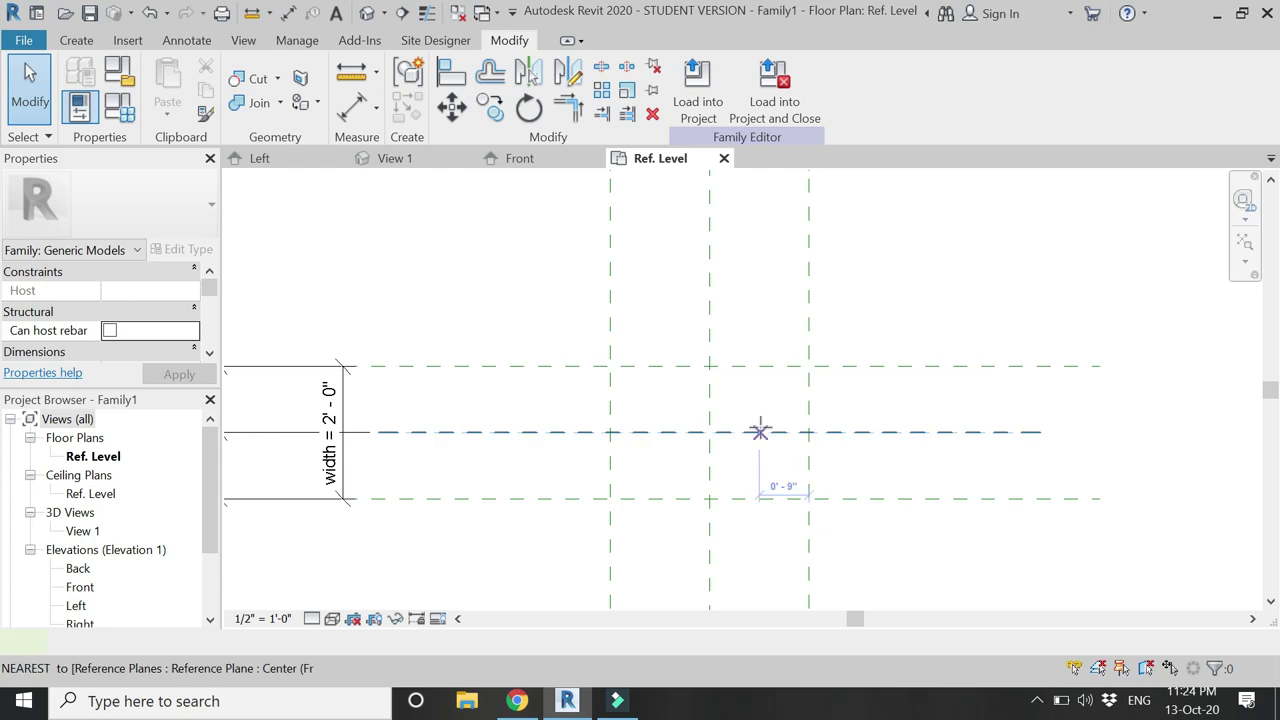
Pick the outer reference planes to add inner copies offset 3" and 2" on every side
key("p")
left_click(708, 68)
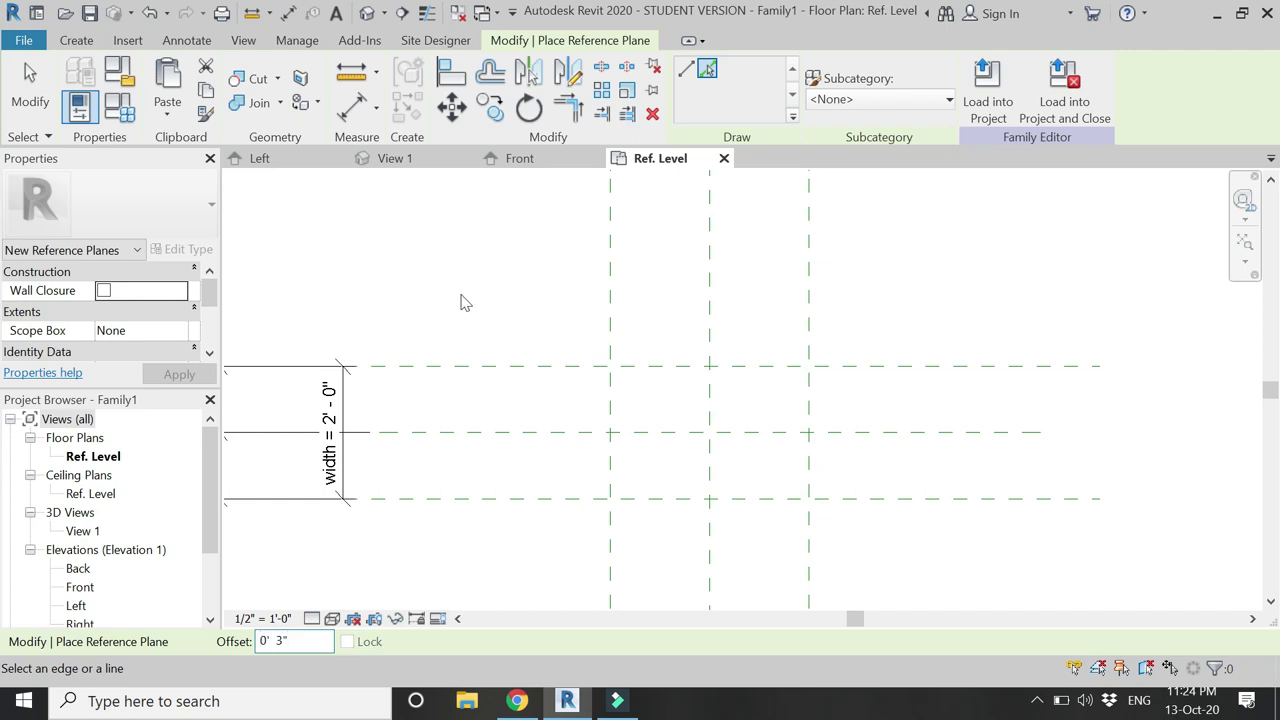
left_click(556, 369)
left_click(613, 325)
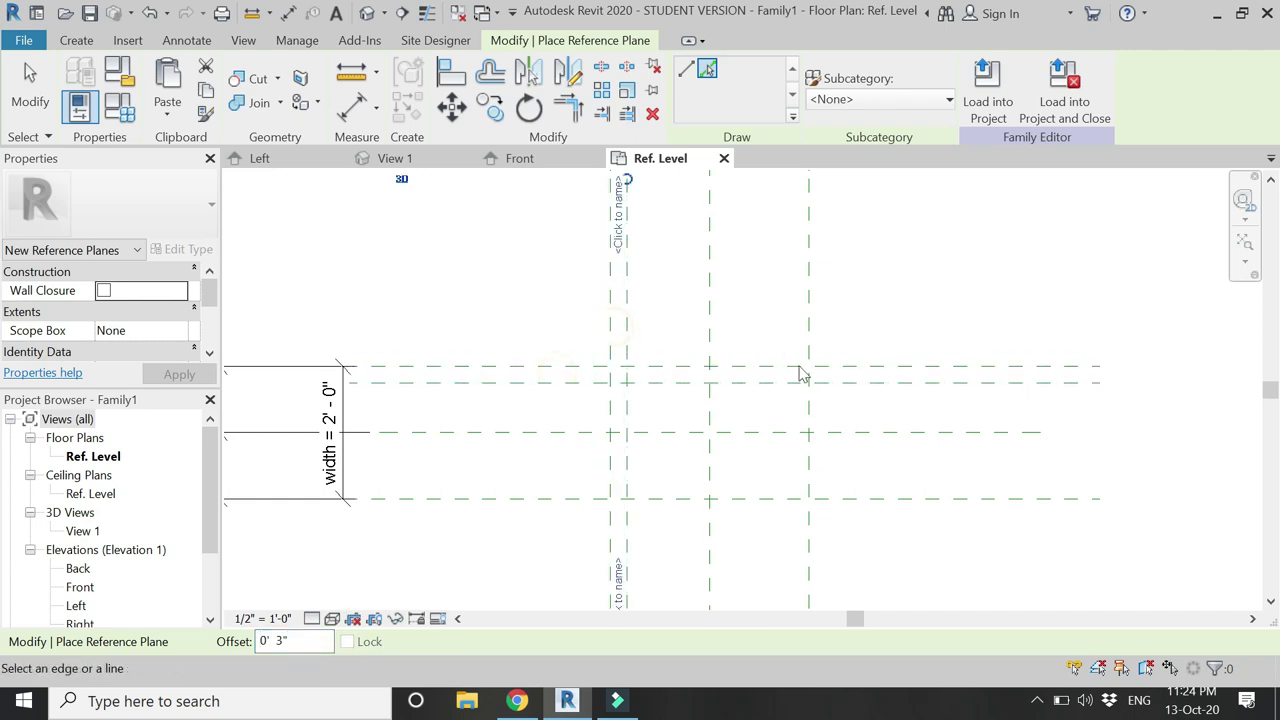
left_click(808, 340)
left_click(770, 497)
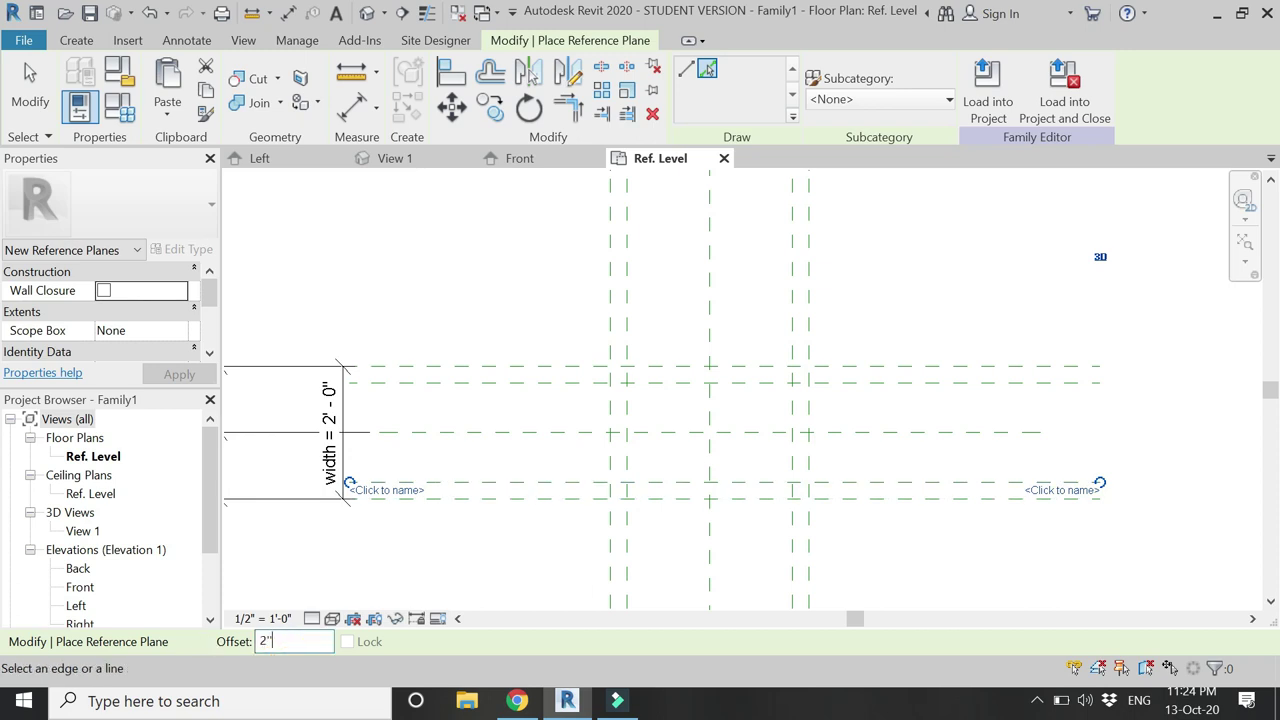
left_click(630, 308)
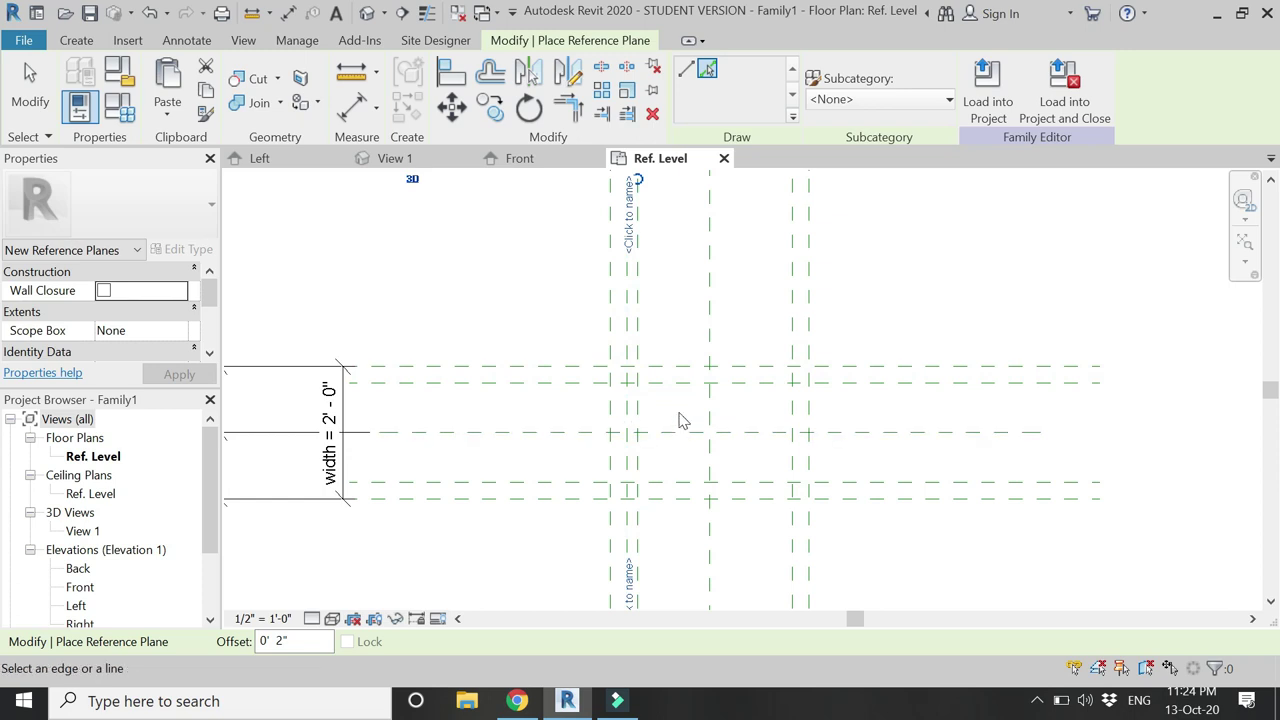
left_click(679, 392)
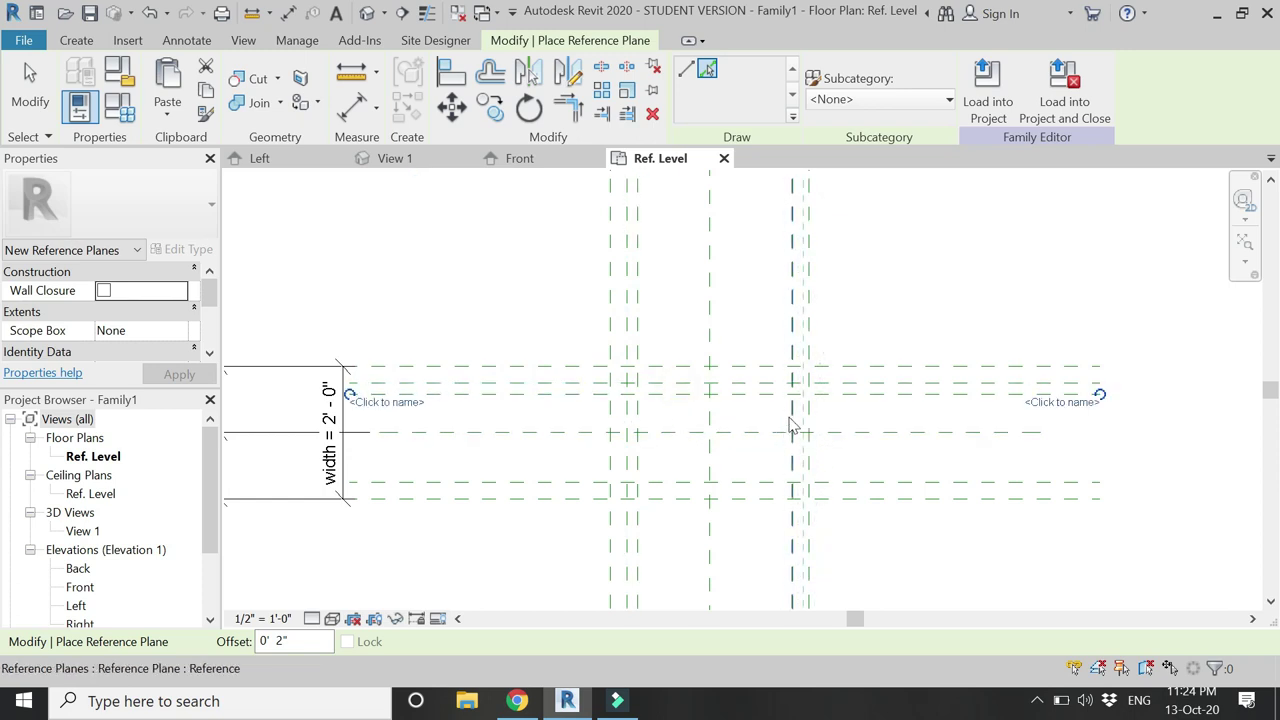
left_click(789, 422)
left_click(750, 478)
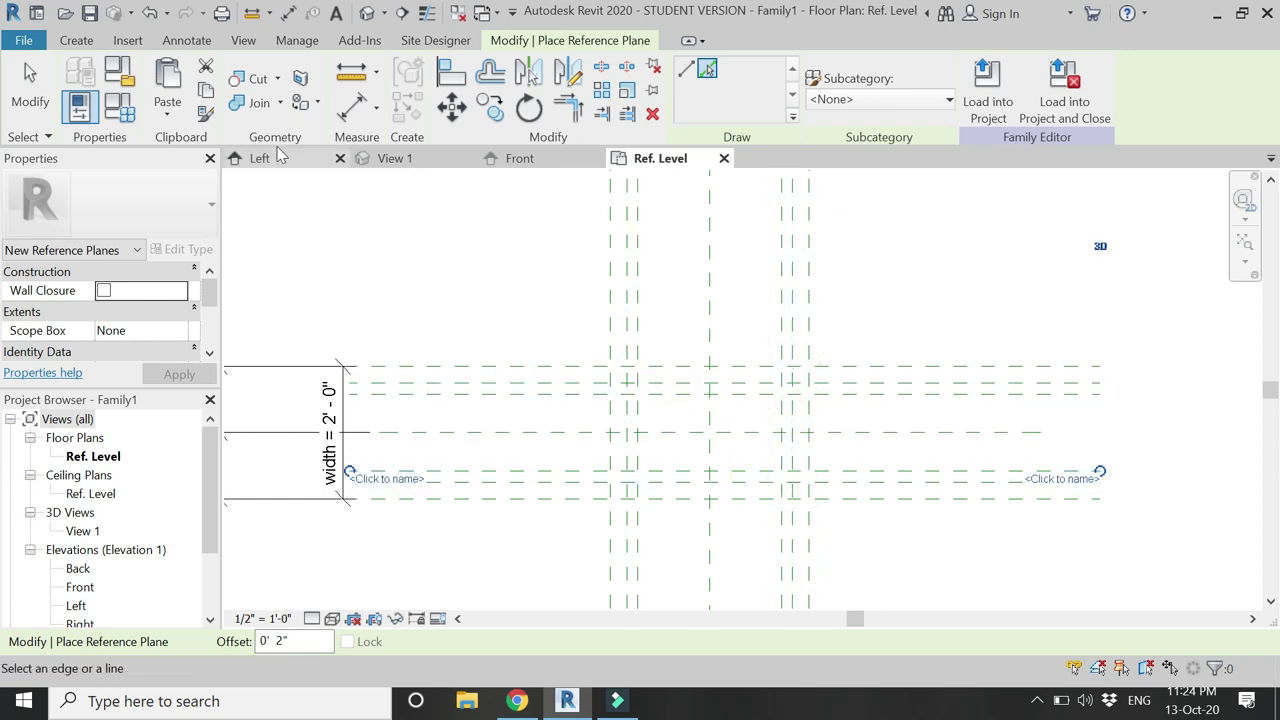
left_click(350, 108)
Dimension the top group of offset vertical planes and lock both distances
scroll(608, 310, "up", 2)
left_click(615, 308)
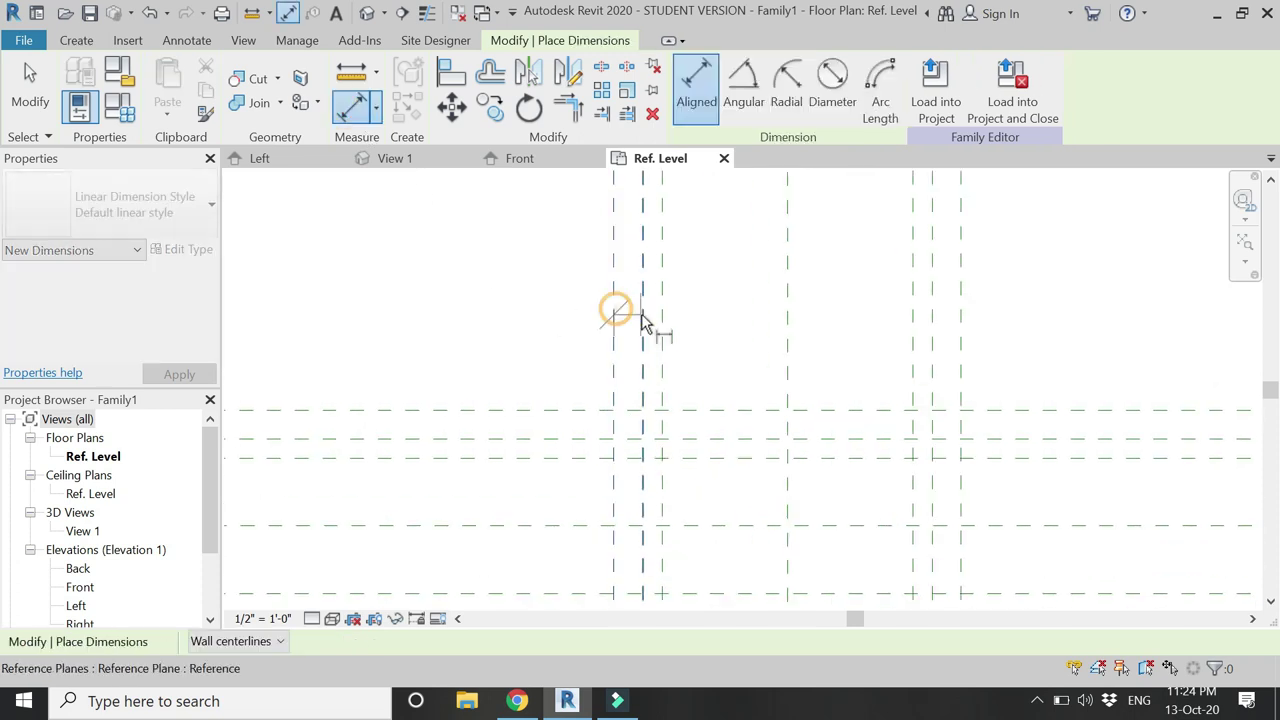
left_click(666, 316)
left_click(706, 286)
left_click(628, 335)
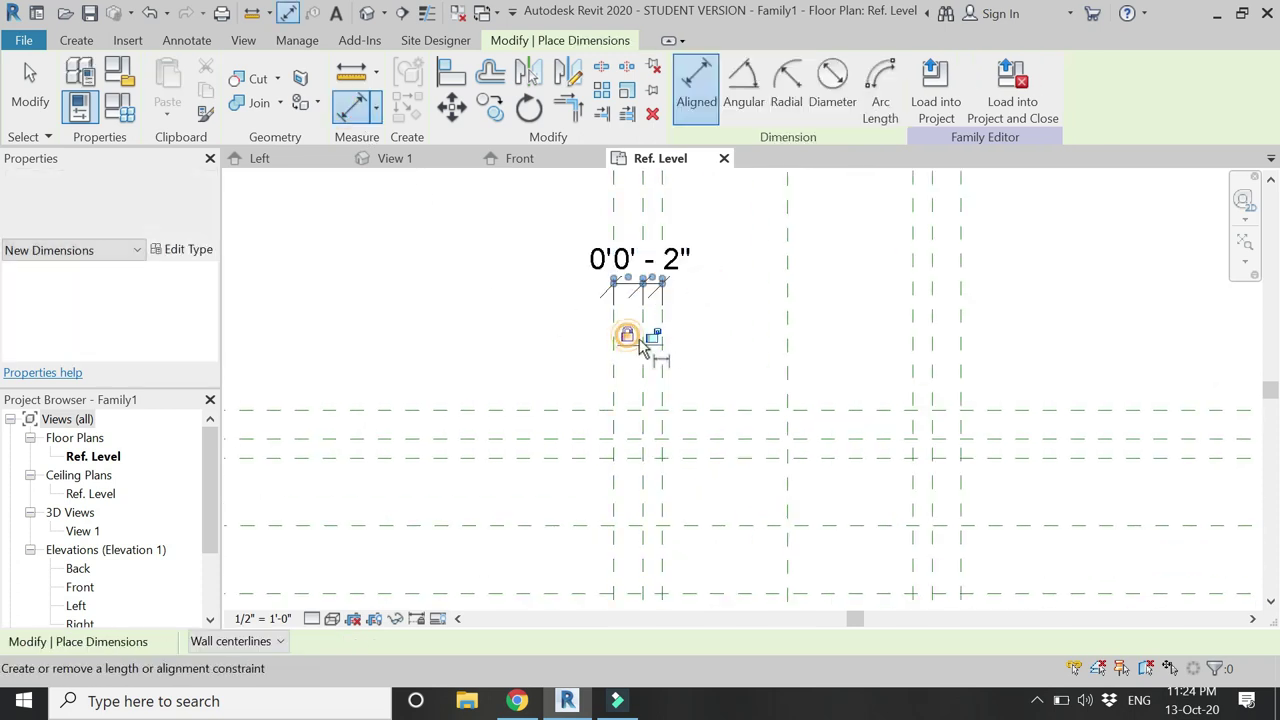
left_click(650, 335)
Dimension the left group of offset horizontal planes and lock them
left_click(502, 411)
left_click(500, 437)
left_click(485, 458)
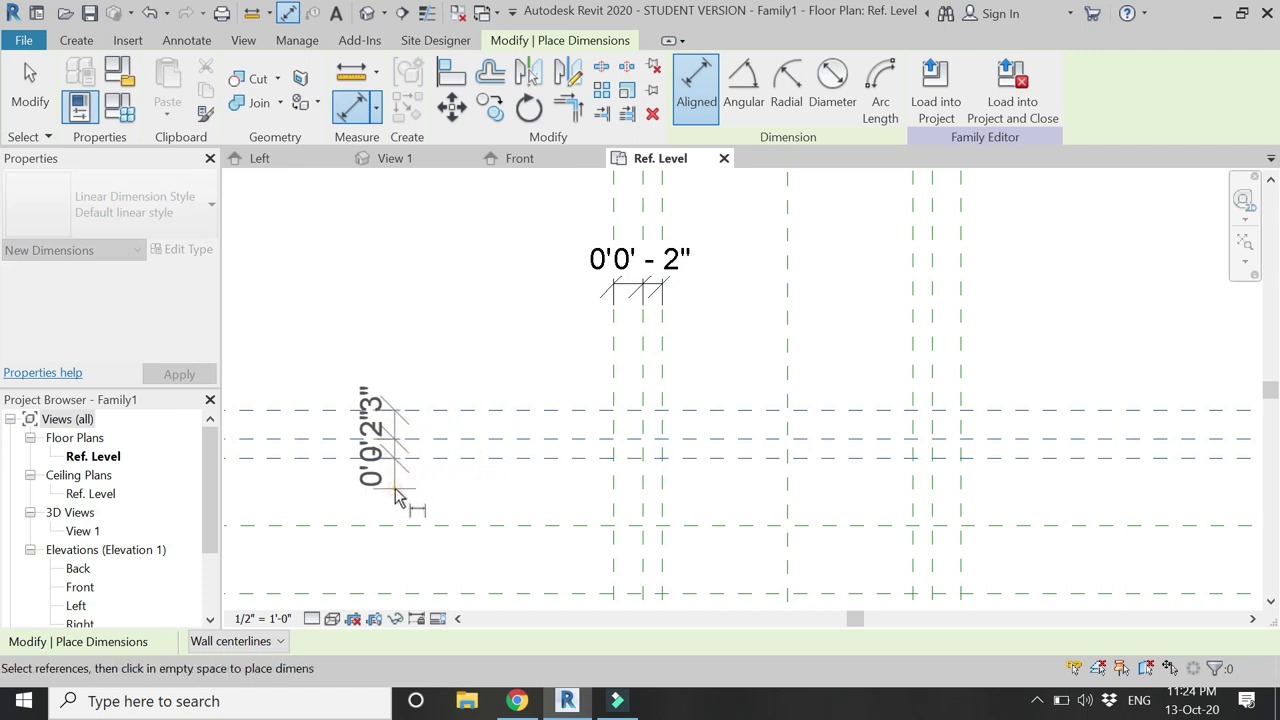
left_click(400, 500)
Dimension the right-side offset vertical planes near the bottom and lock them
scroll(680, 443, "down", 1)
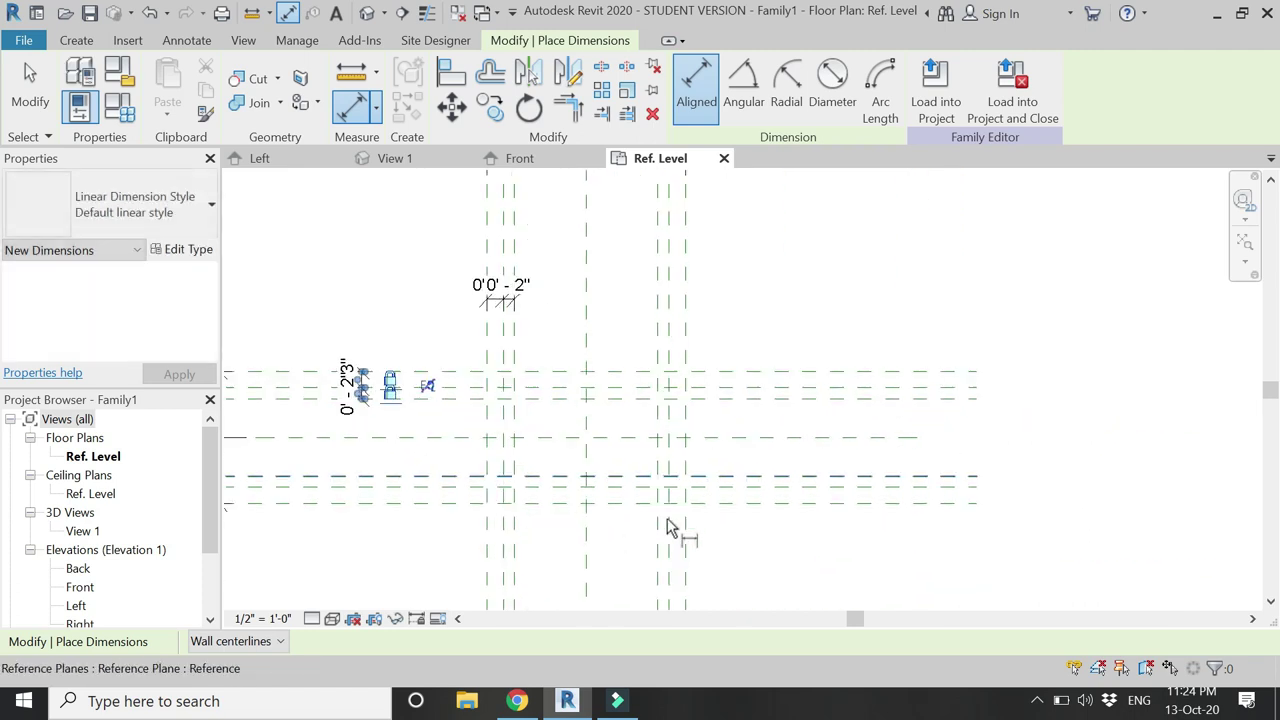
scroll(650, 545, "up", 3)
left_click(647, 545)
left_click(669, 548)
left_click(702, 472)
scroll(700, 480, "down", 1)
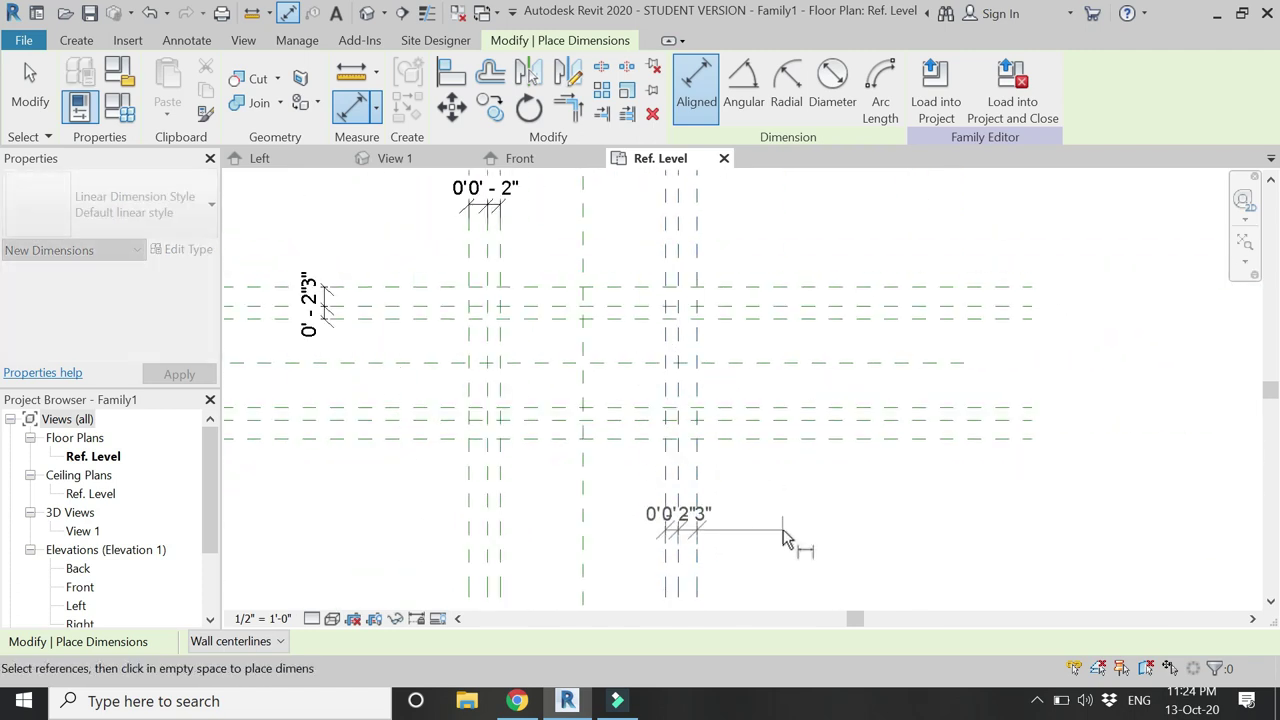
left_click(785, 532)
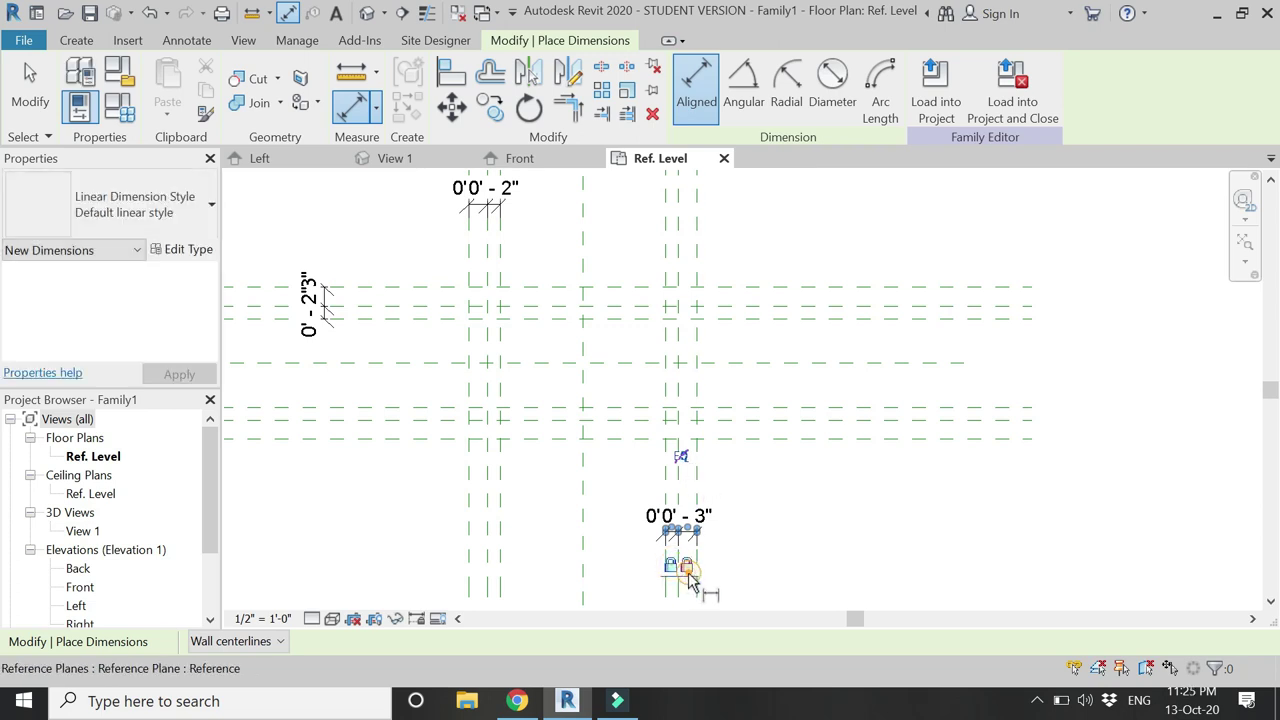
Dimension the lower group of horizontal planes and lock both segments
left_click(740, 418)
left_click(743, 437)
left_click(743, 407)
left_click(835, 425)
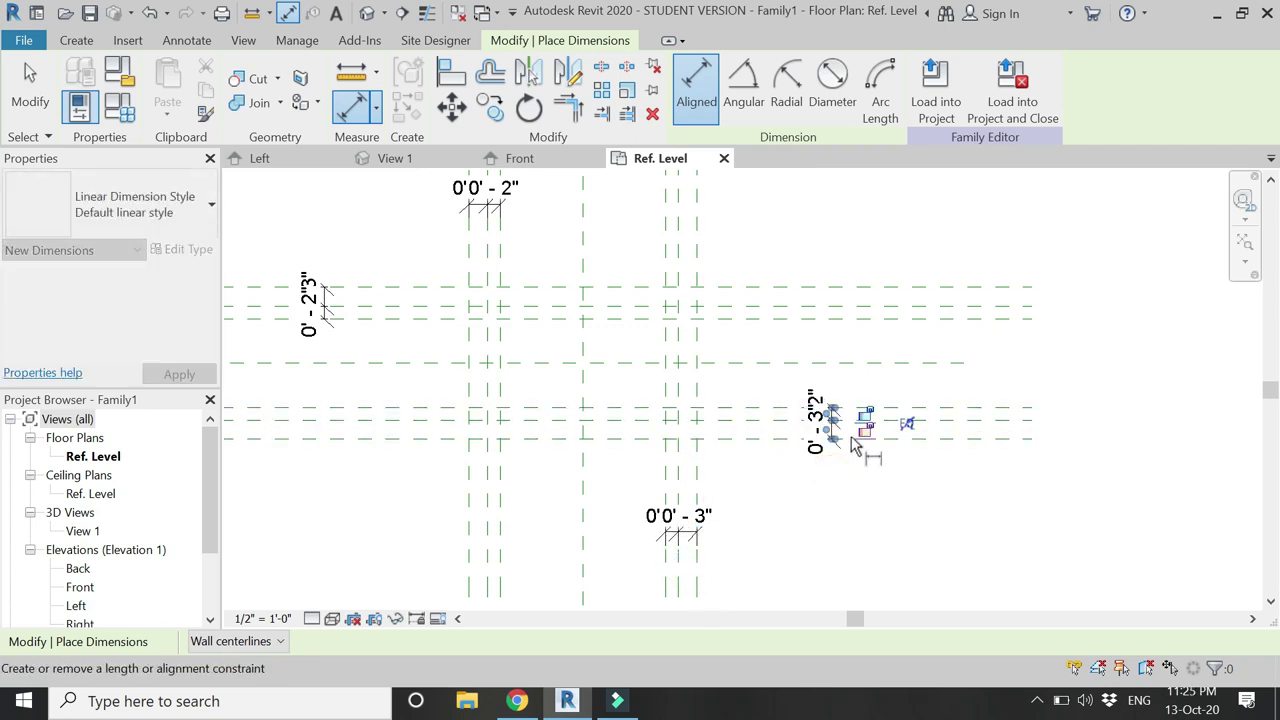
scroll(866, 425, "up", 2)
left_click(868, 406)
left_click(866, 430)
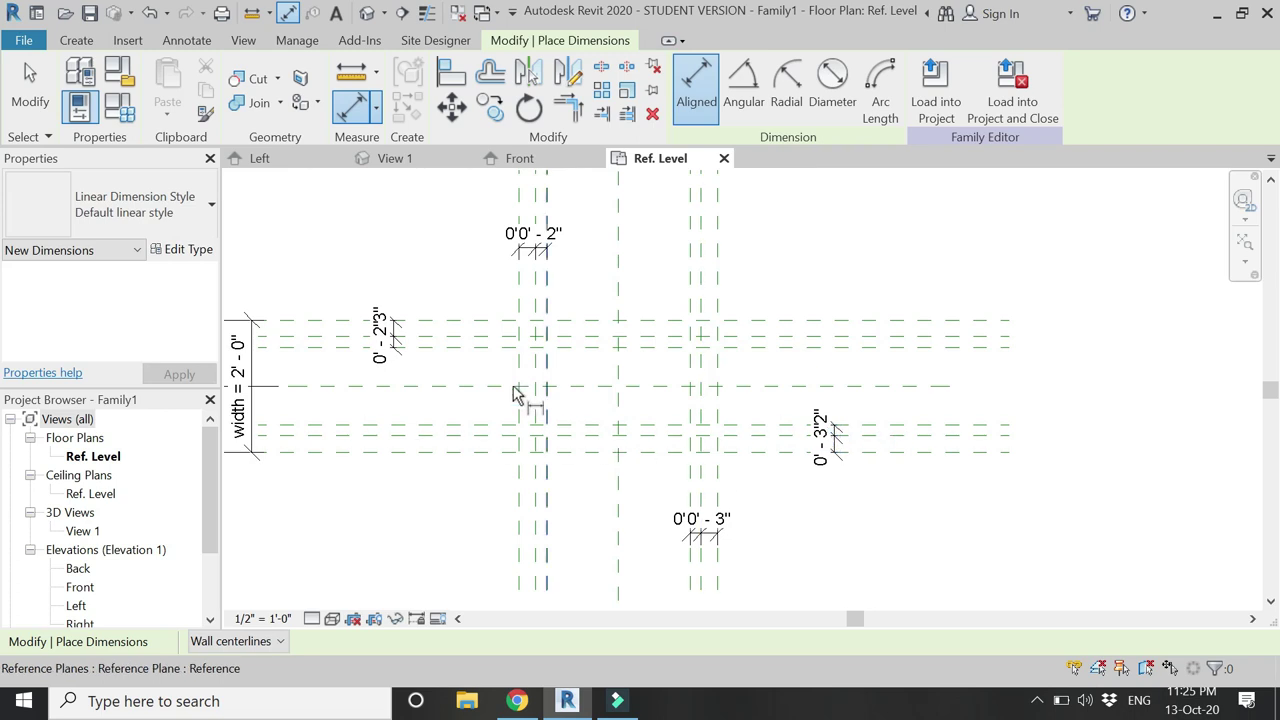
key("Escape")
key("Escape")
scroll(451, 334, "up", 1)
Start an extrusion and draw the top Start-End-Radius arc between the upper corners
left_click(76, 40)
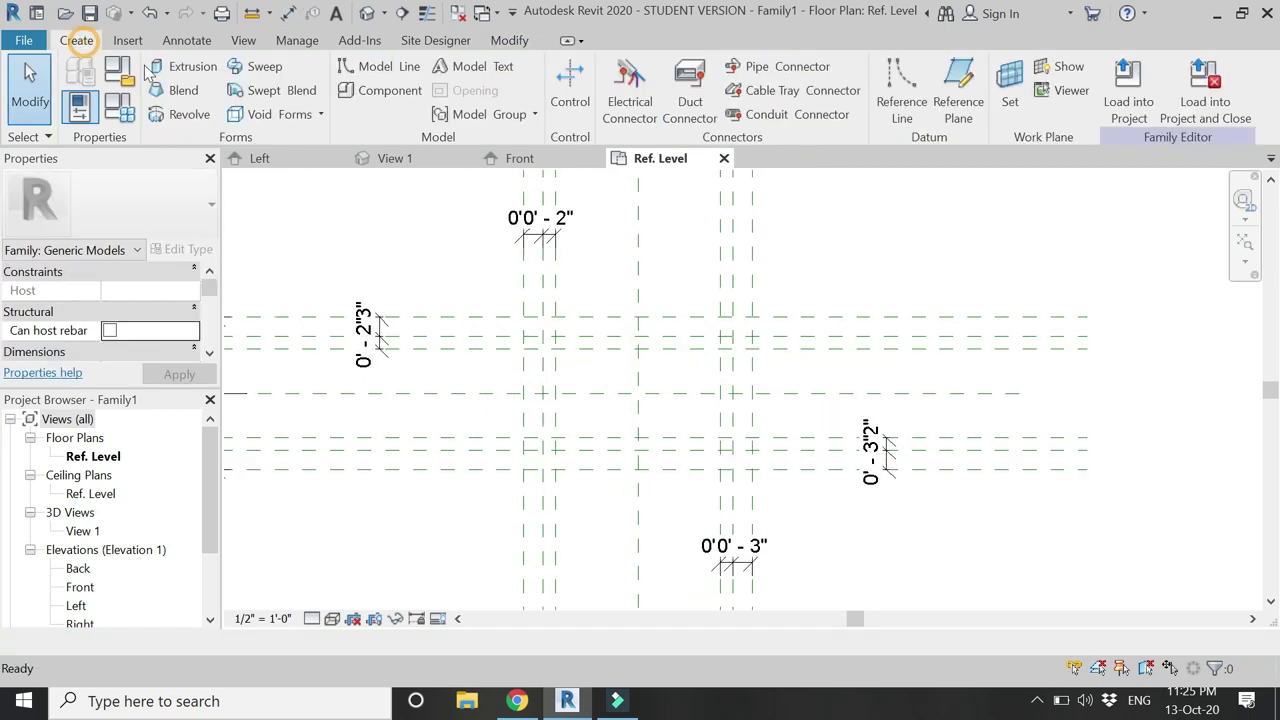
left_click(170, 66)
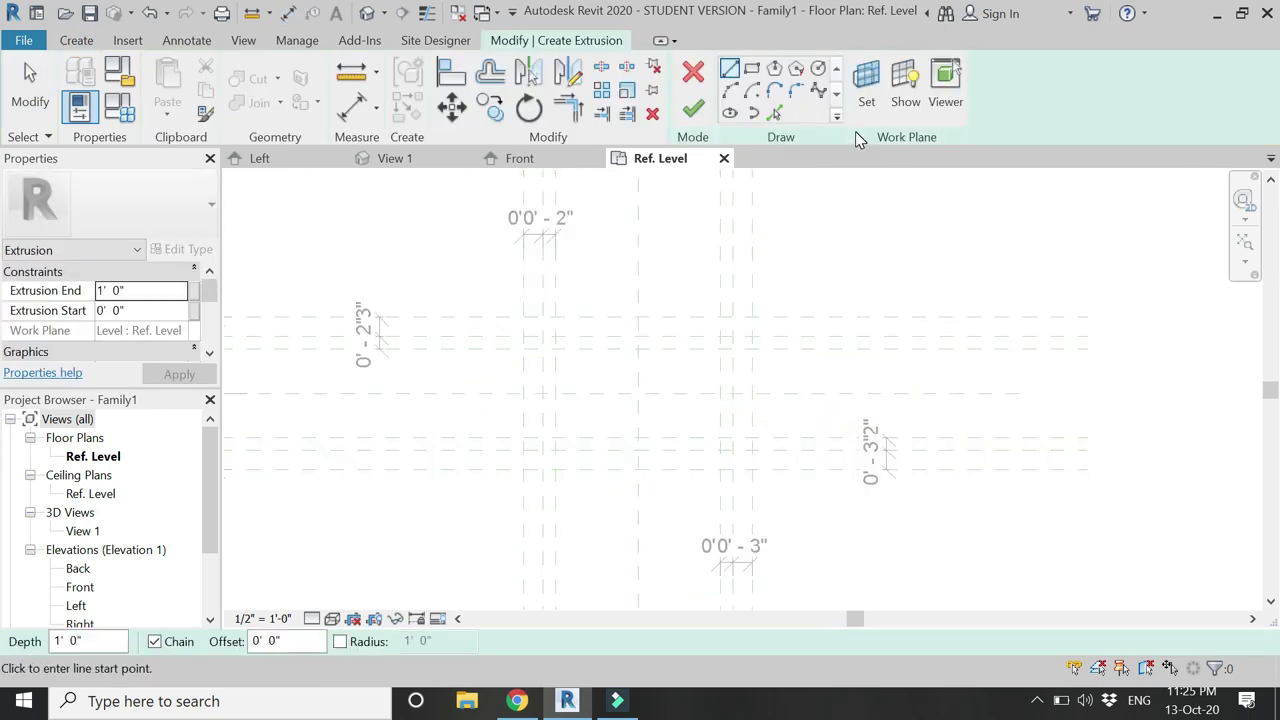
left_click(729, 88)
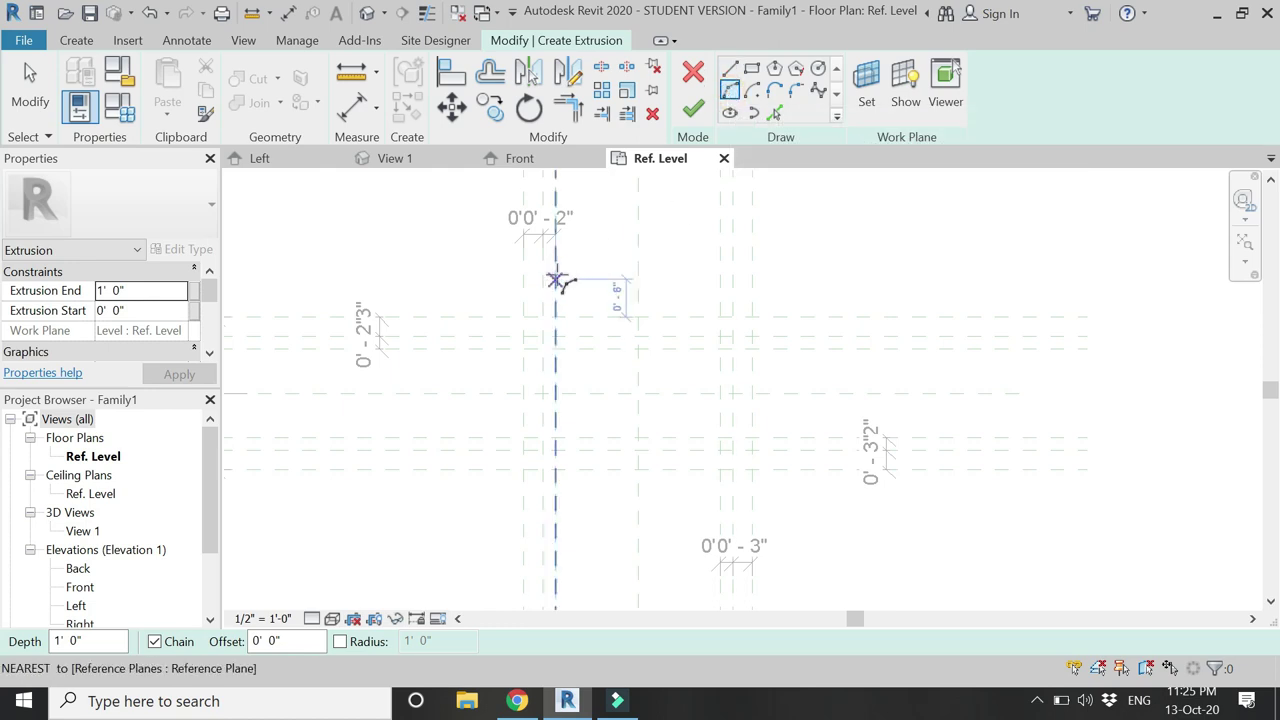
scroll(543, 345, "up", 4)
left_click(542, 318)
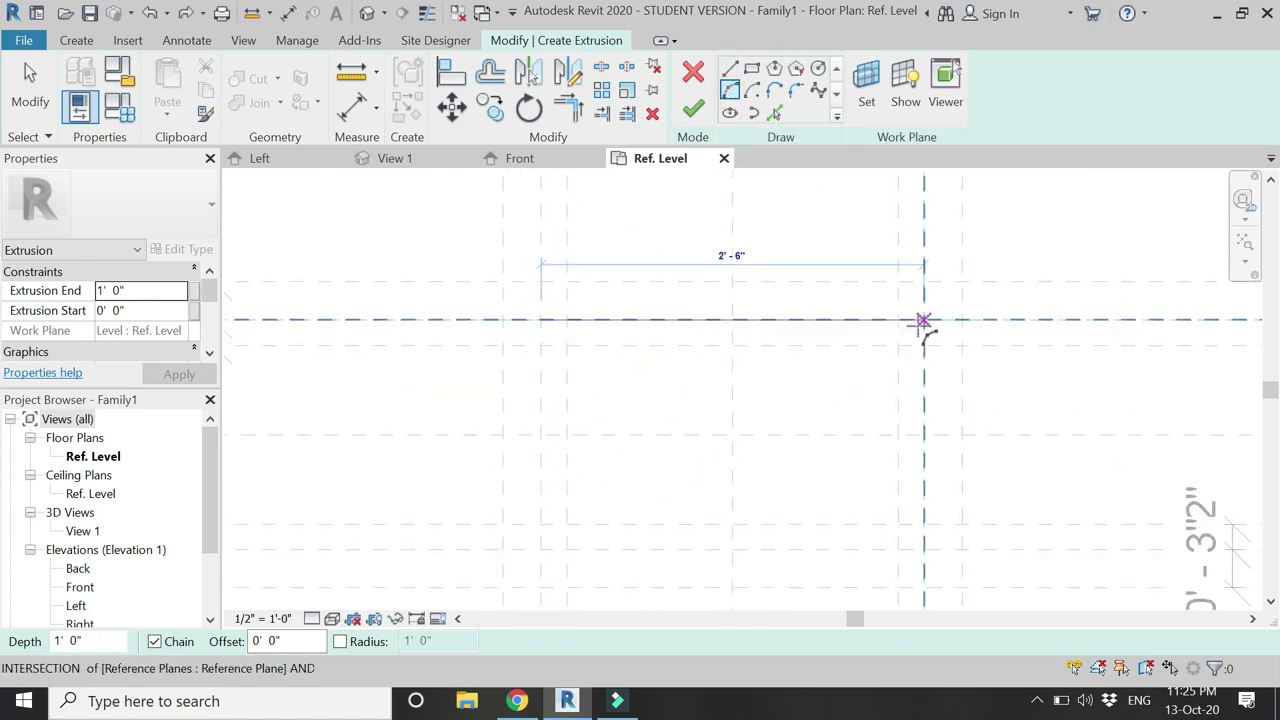
left_click(923, 320)
left_click(729, 420)
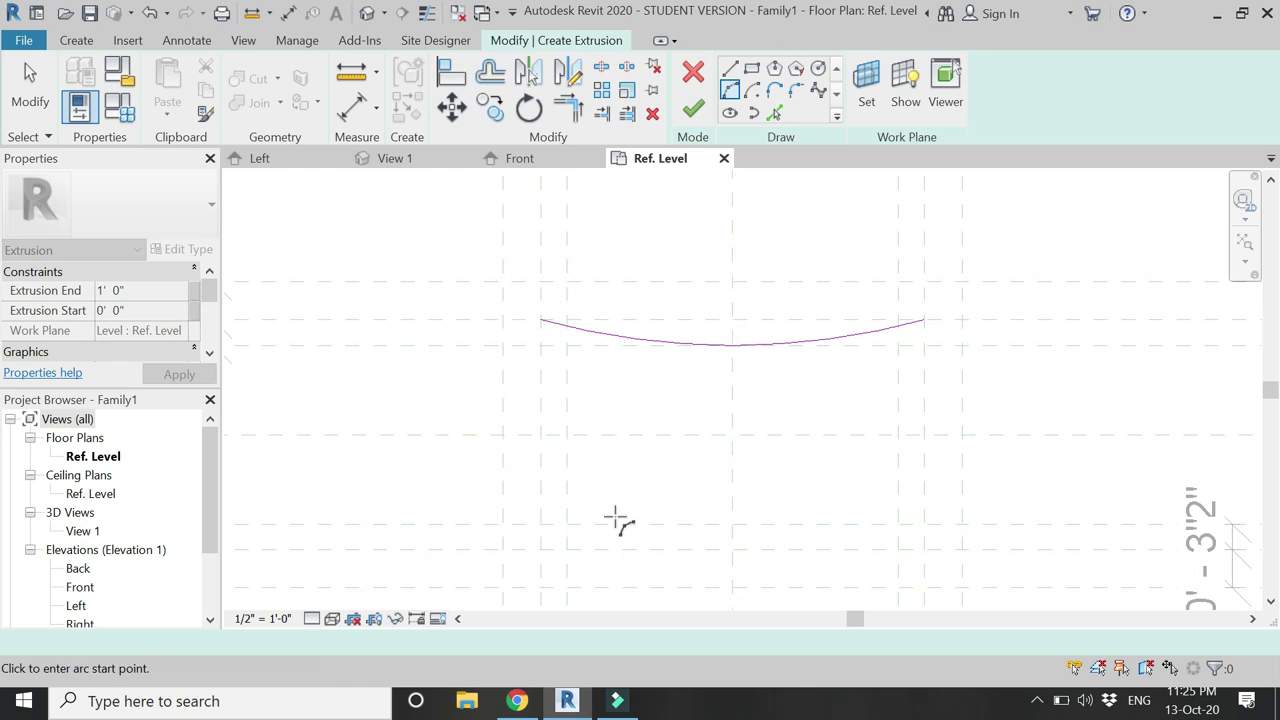
Draw the inward-bowing bottom arc between the lower-left and lower-right intersections
left_click(540, 523)
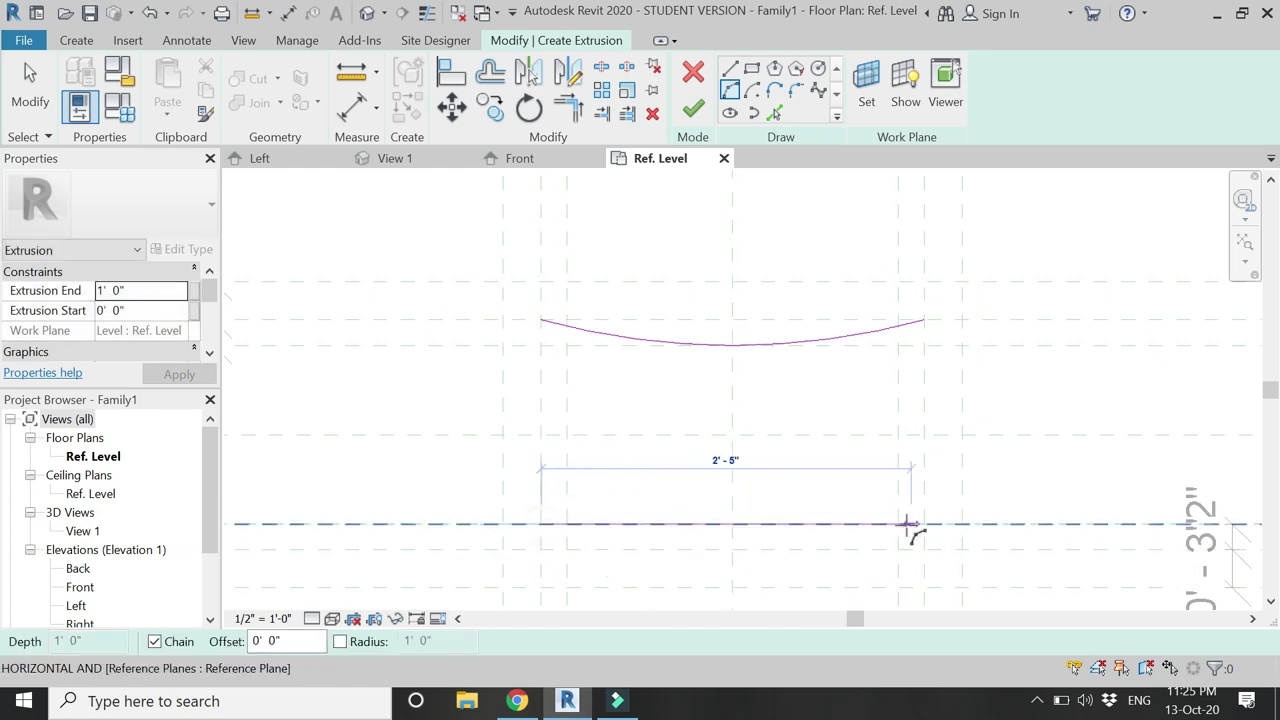
key("Escape")
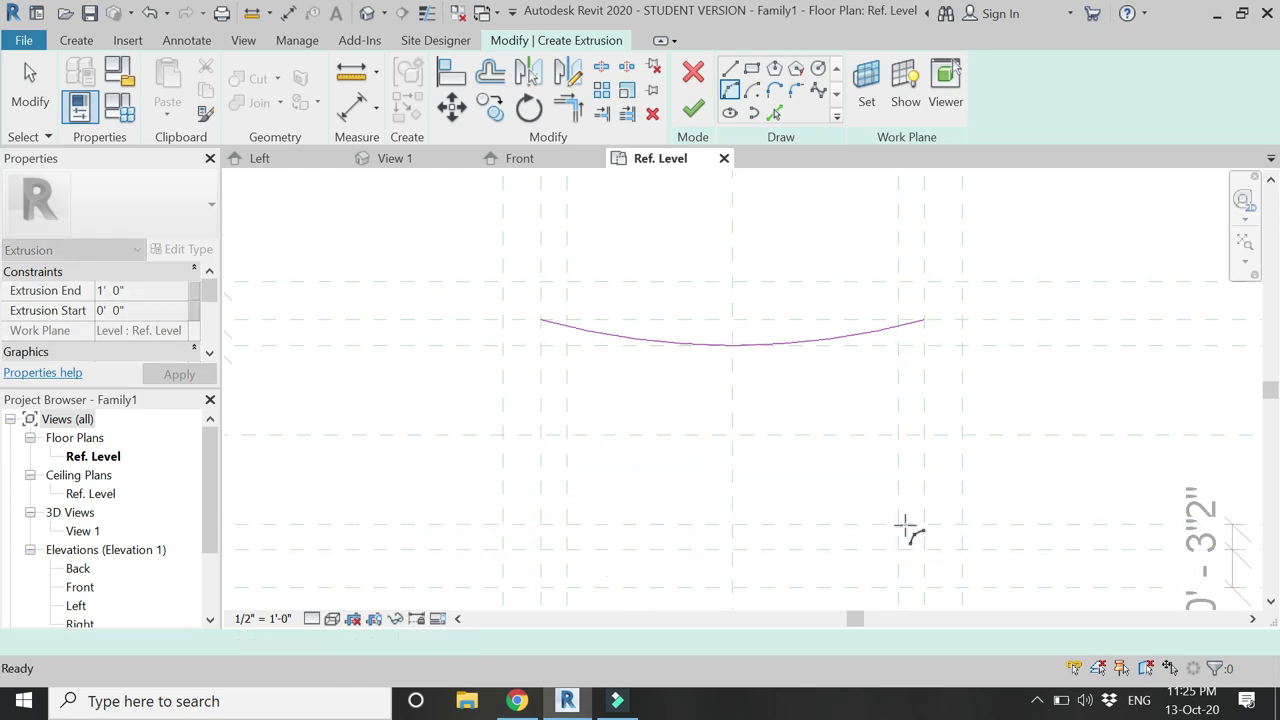
left_click(540, 549)
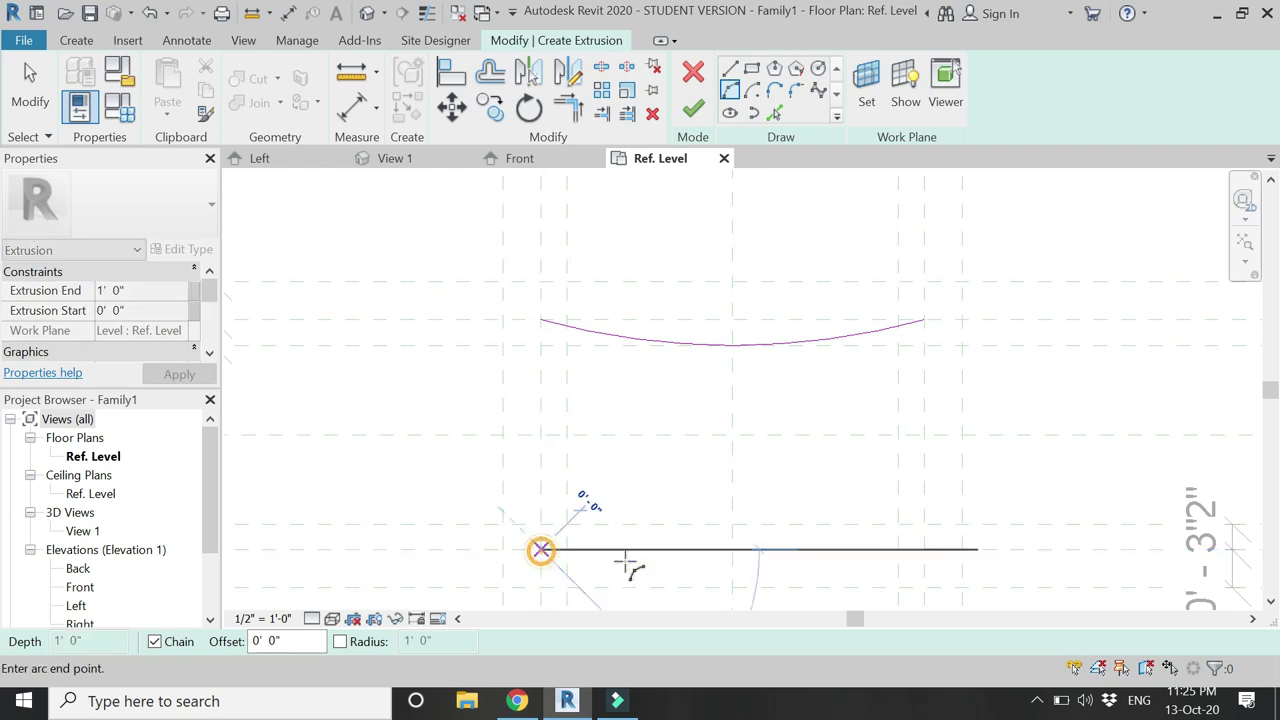
left_click(923, 549)
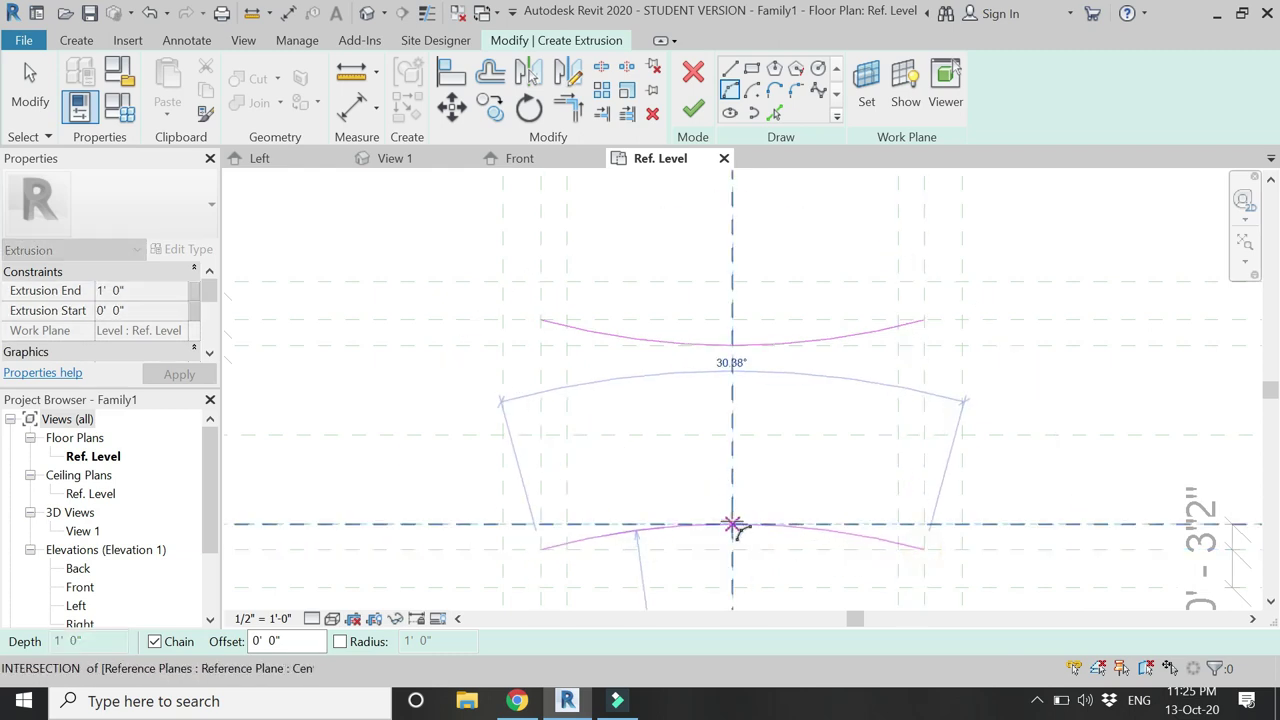
left_click(734, 526)
key("Escape")
Draw the inward left and right arcs, set Extrusion End to 0' 4", and finish
left_click(540, 320)
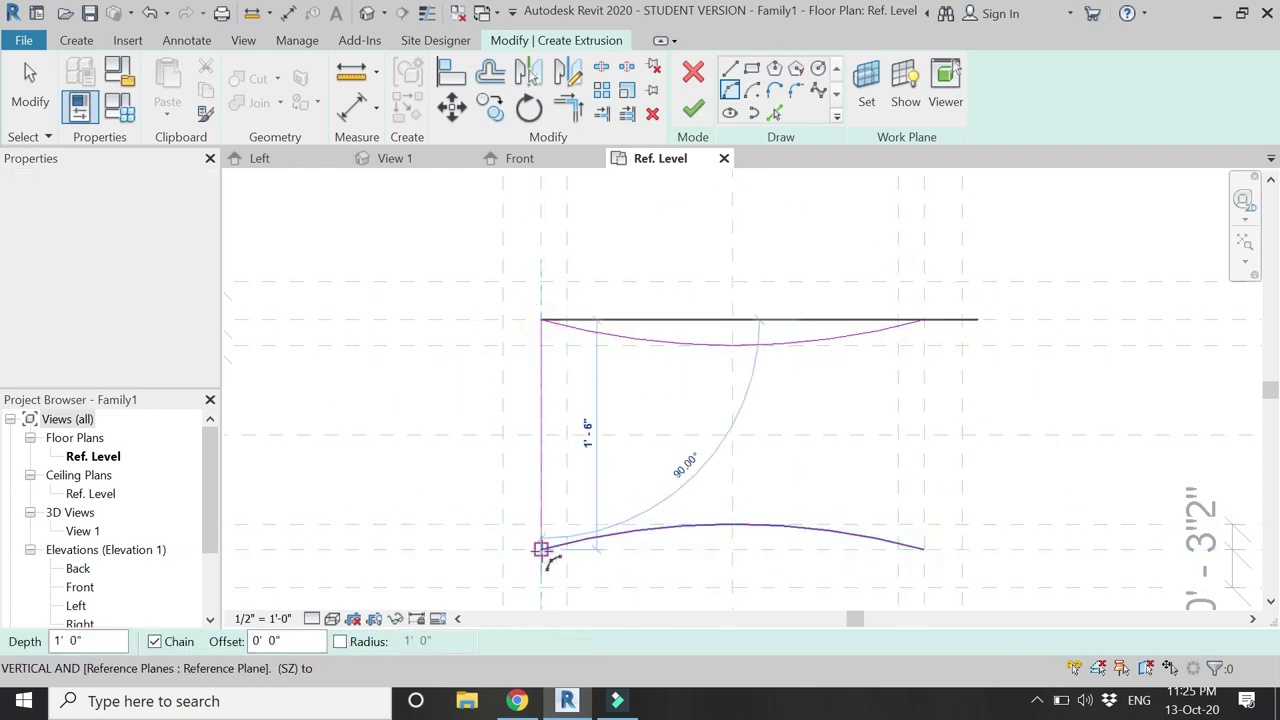
left_click(541, 548)
left_click(566, 436)
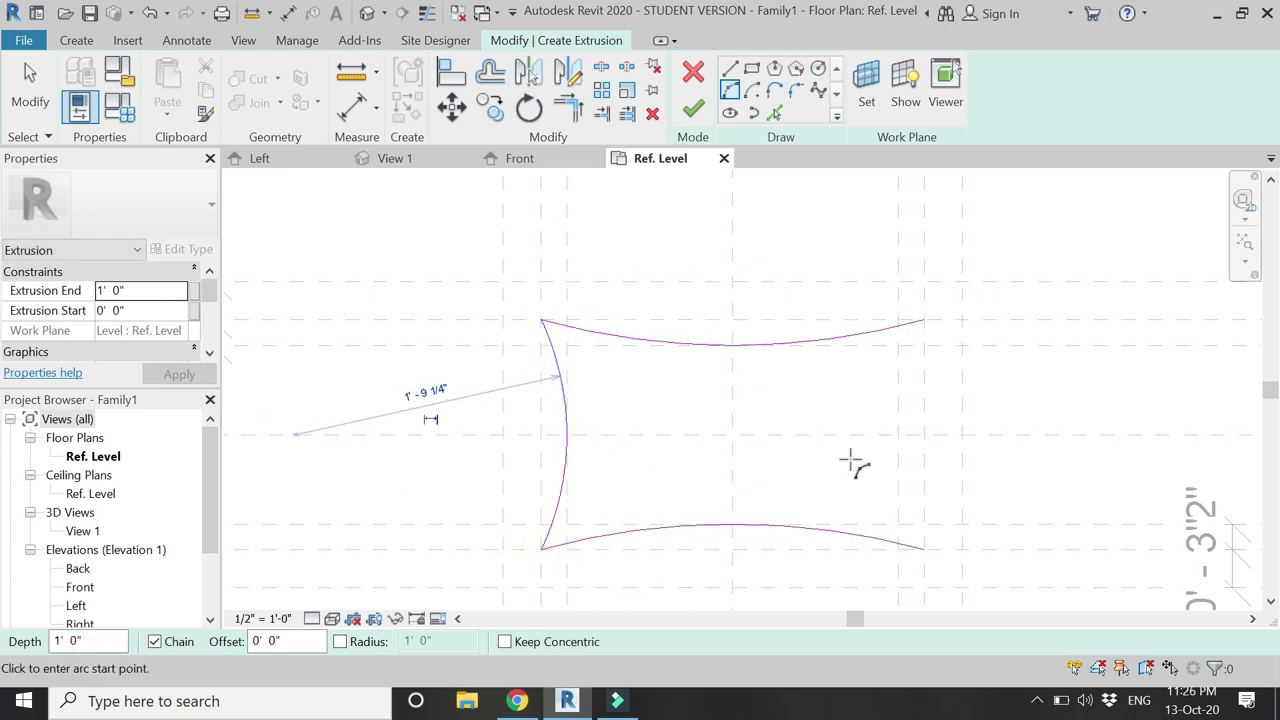
key("Escape")
left_click(923, 320)
left_click(923, 548)
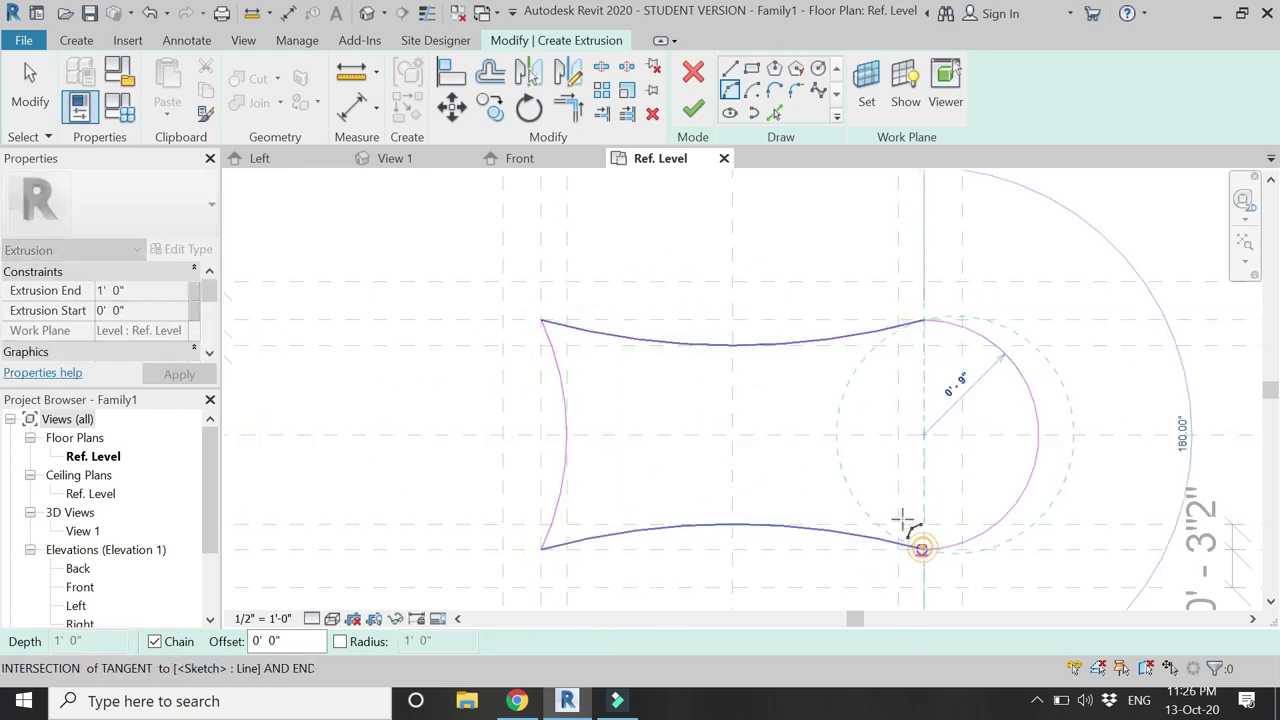
left_click(898, 436)
key("Escape")
left_click(145, 288)
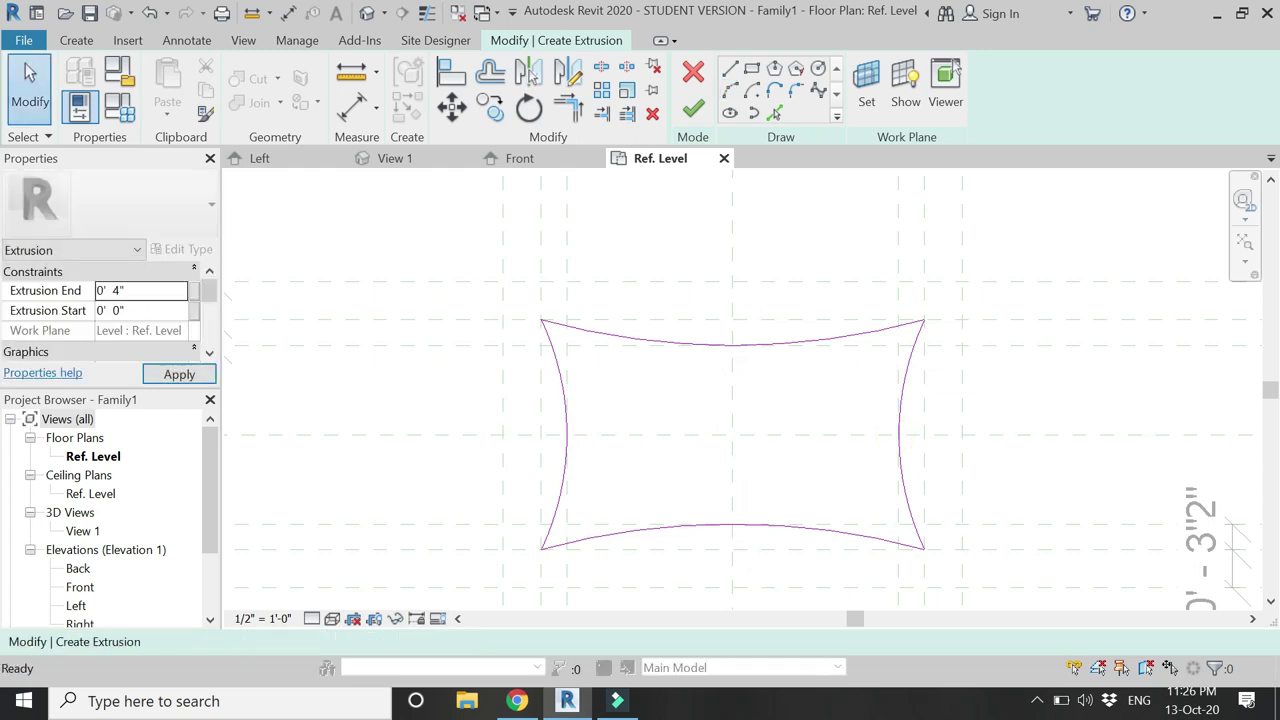
left_click(693, 110)
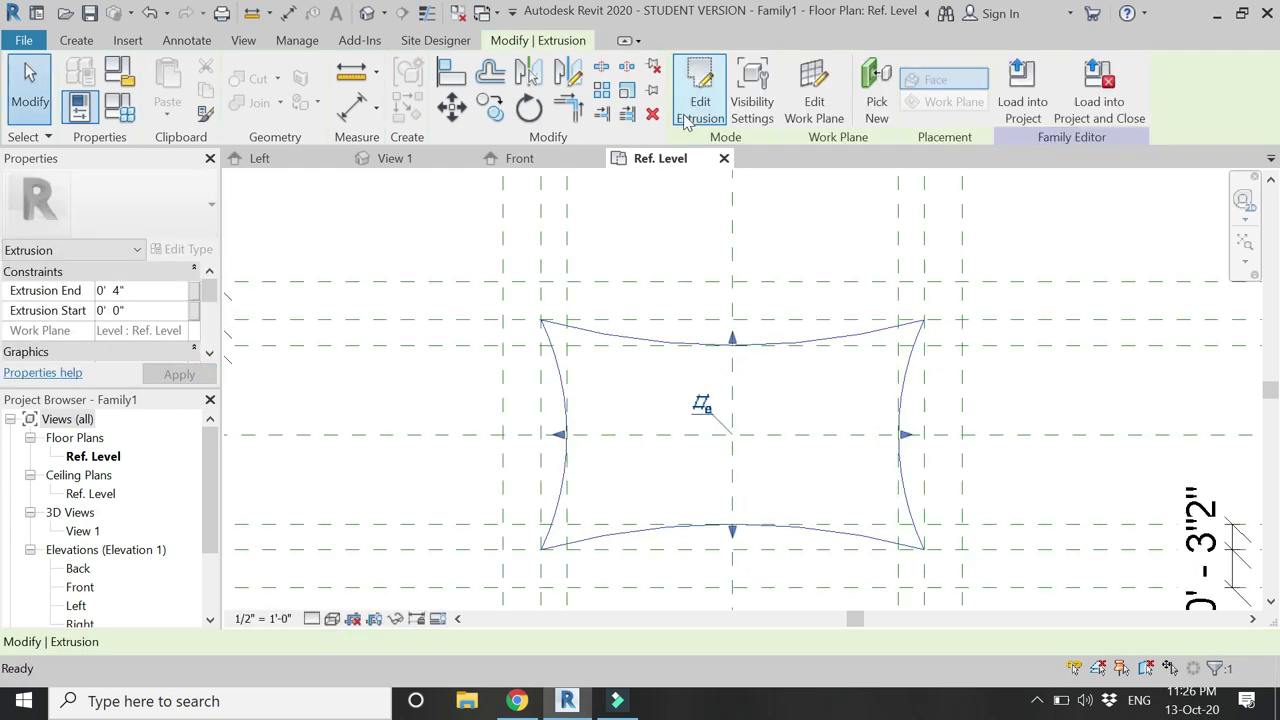
In the default 3D view, change the extrusion's end to 5" and return to the Ref. Level plan
left_click(367, 12)
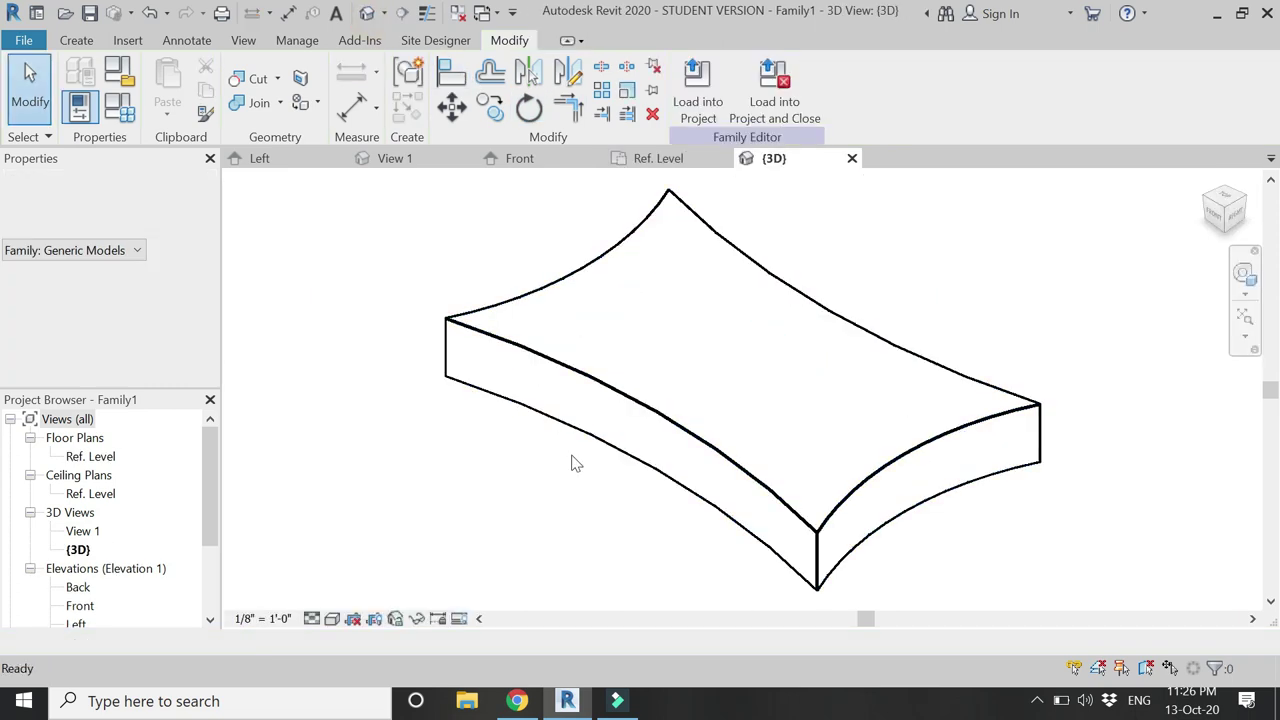
scroll(778, 360, "up", 1)
left_click(756, 354)
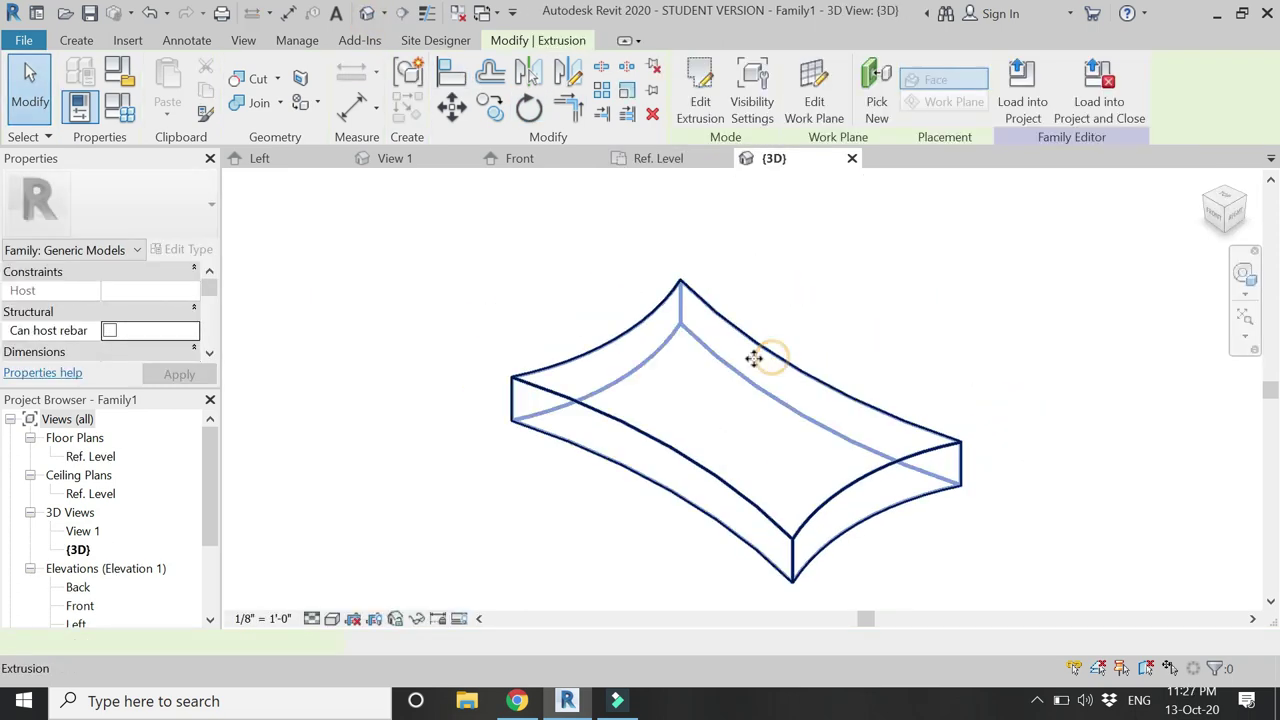
left_click(160, 291)
type("5'")
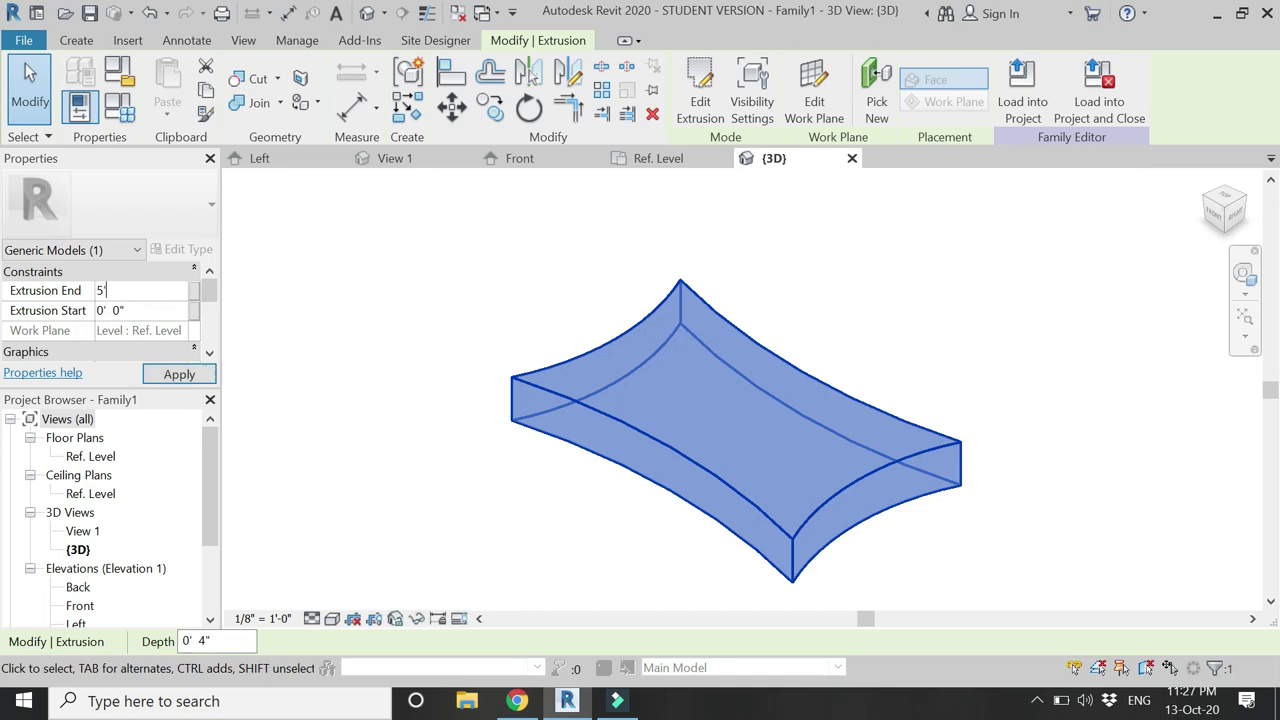
left_click(207, 374)
left_click(351, 391)
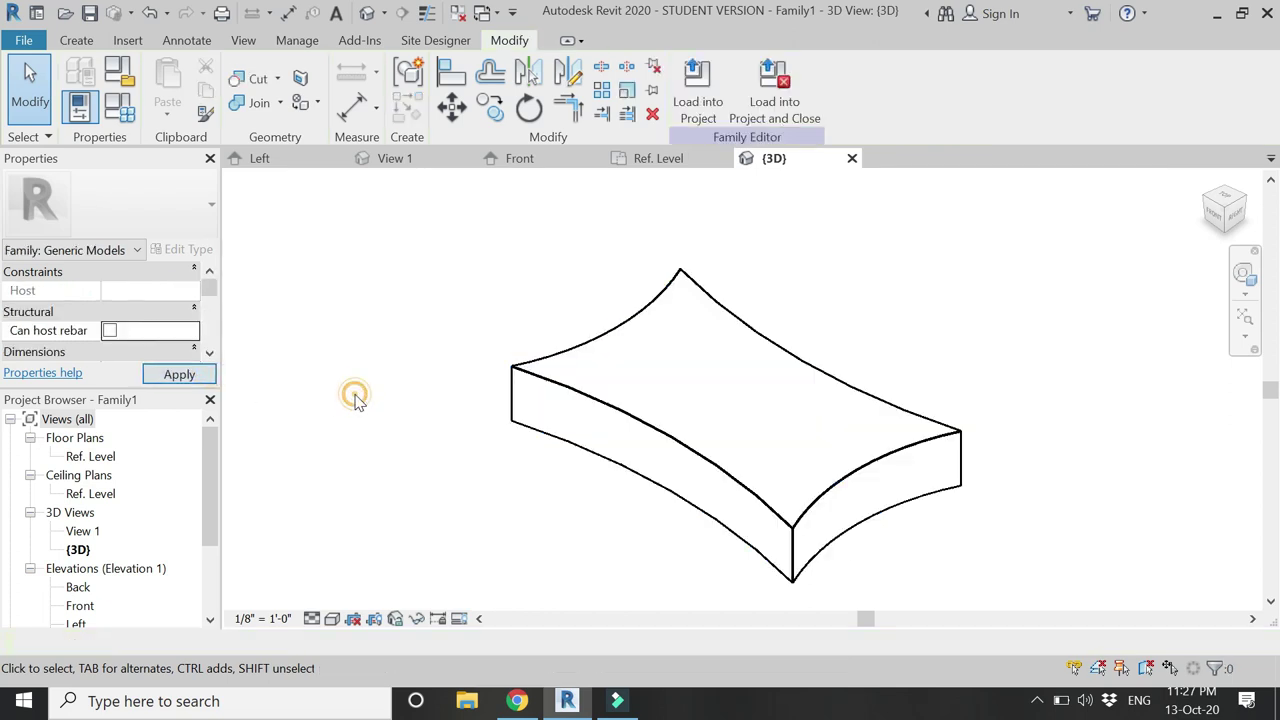
left_click(658, 158)
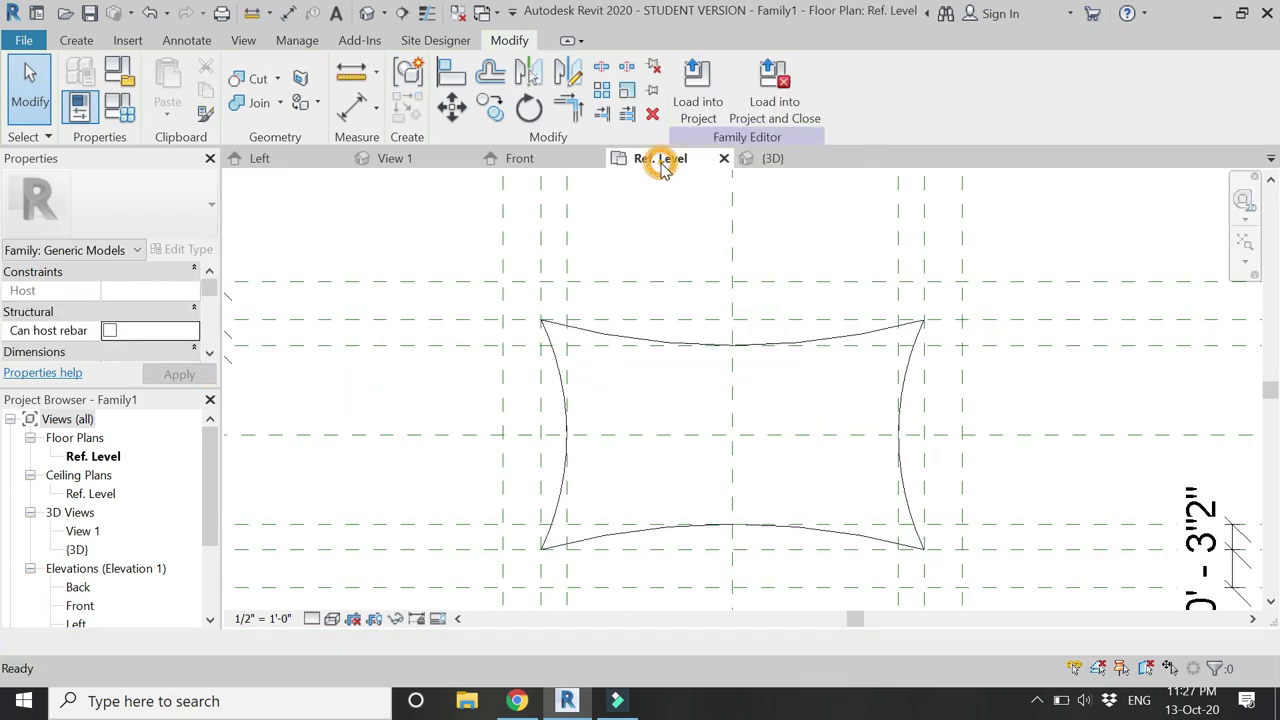
Start a sweep and pick the top, left, bottom and right arcs as its path
left_click(84, 40)
left_click(250, 66)
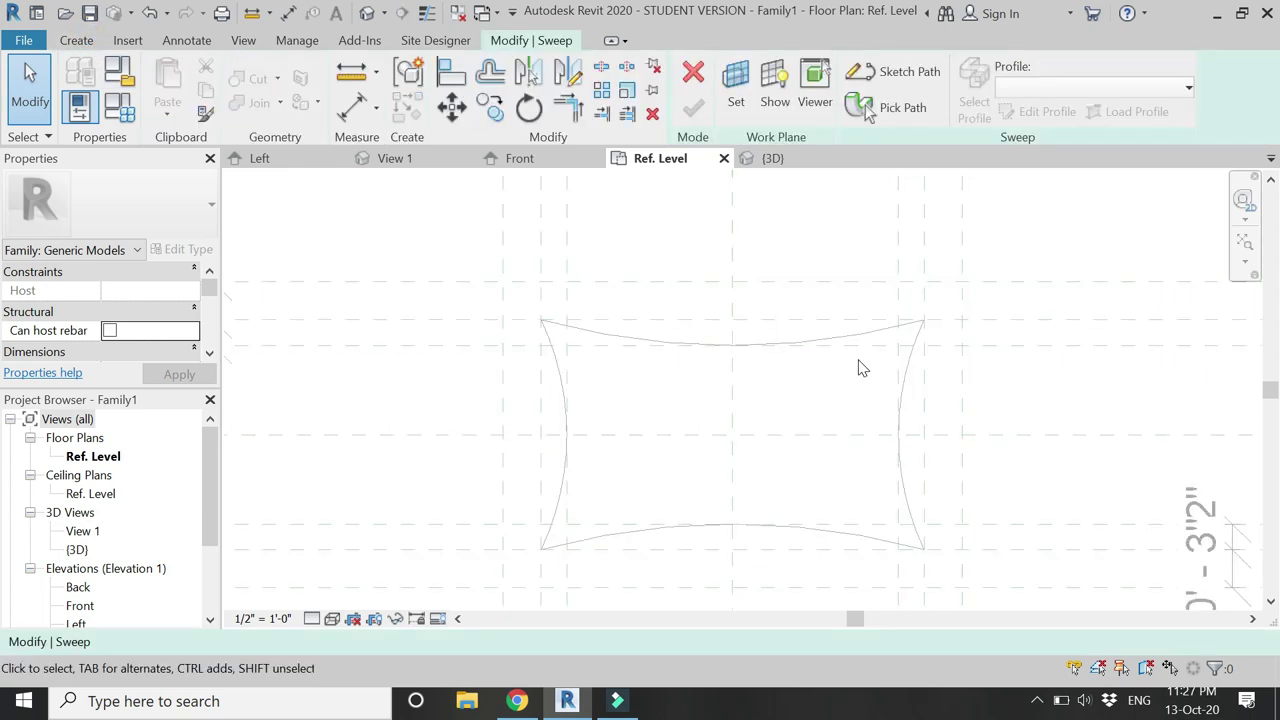
left_click(900, 70)
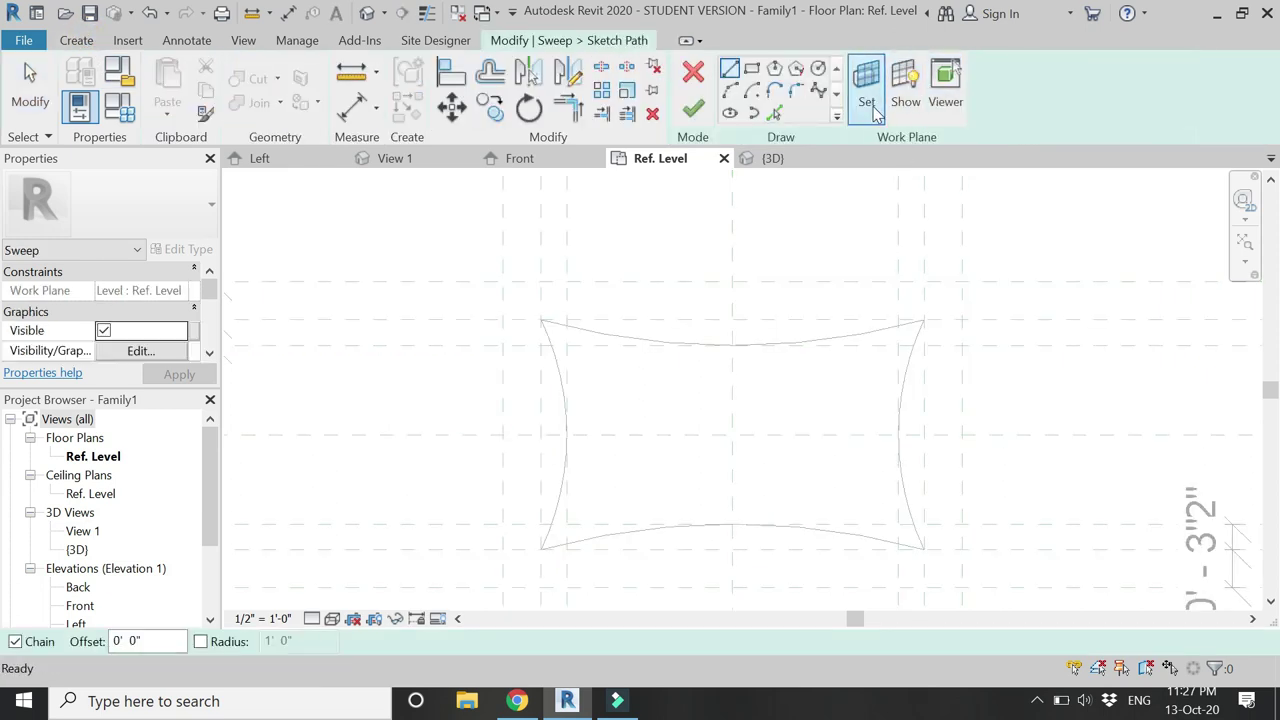
left_click(774, 113)
left_click(620, 335)
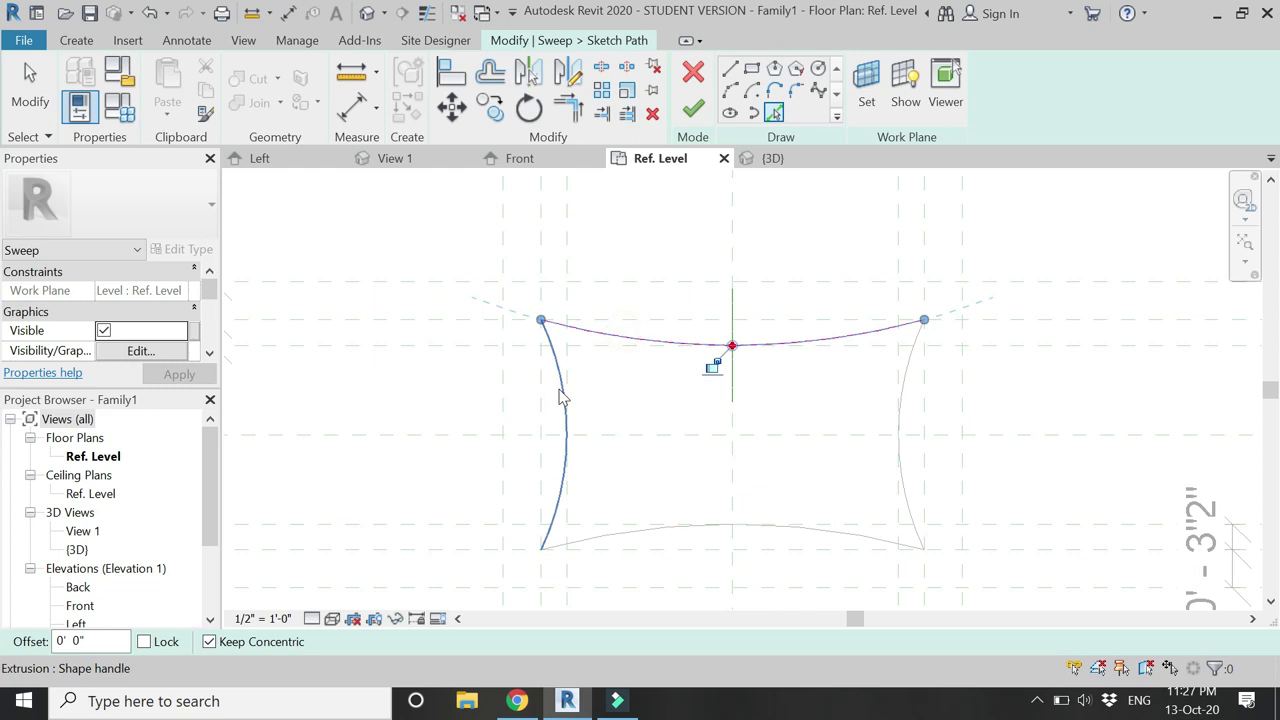
left_click(582, 445)
left_click(600, 537)
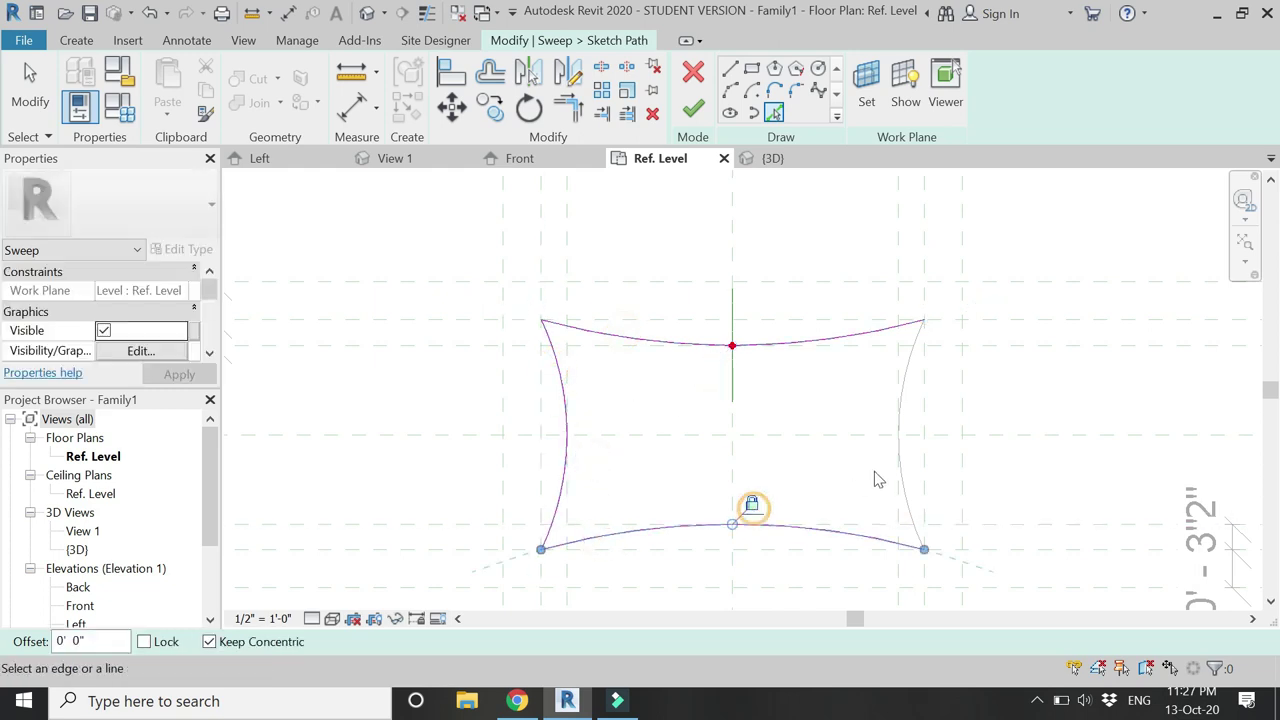
left_click(905, 482)
key("Escape")
key("Escape")
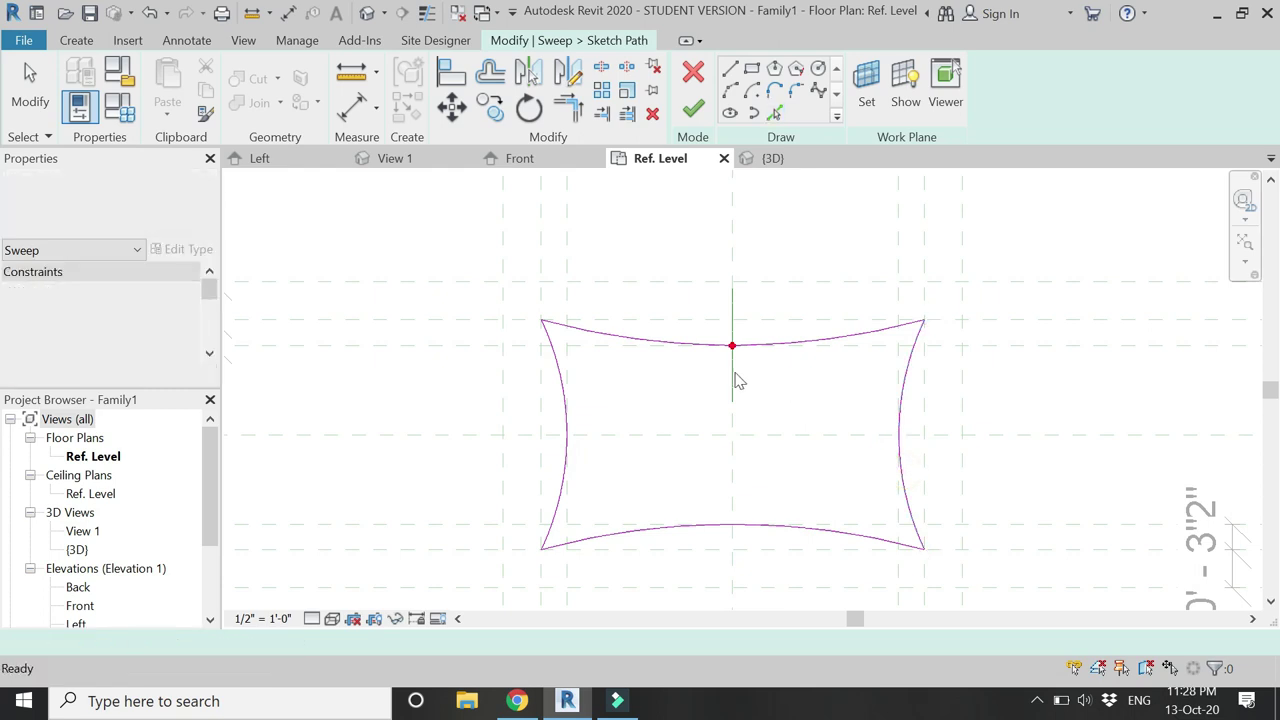
Move the profile plane to the left arc's midpoint and finish the sweep path
left_click(732, 384)
mouse_move(732, 384)
left_mouse_down()
mouse_move(574, 457)
mouse_move(566, 436)
left_mouse_up()
left_click(620, 191)
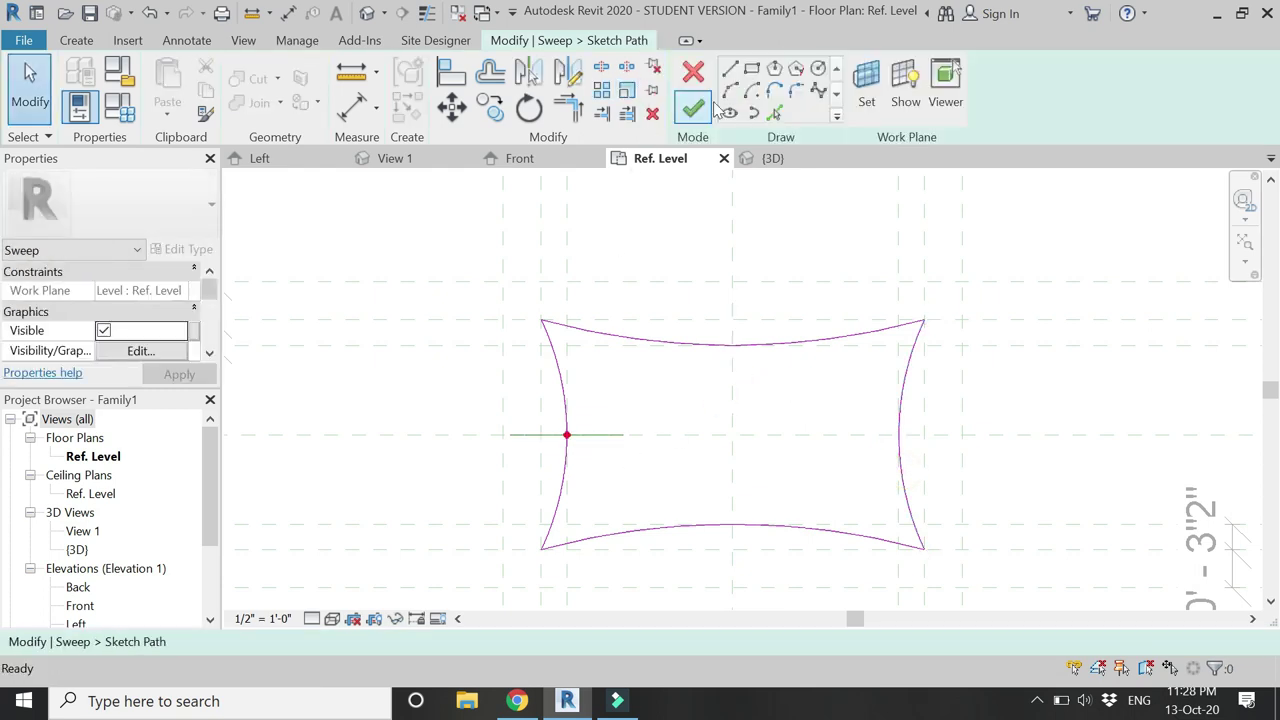
left_click(697, 110)
In the Front elevation, draw a quarter arc for the sweep profile at the plane intersection
left_click(556, 165)
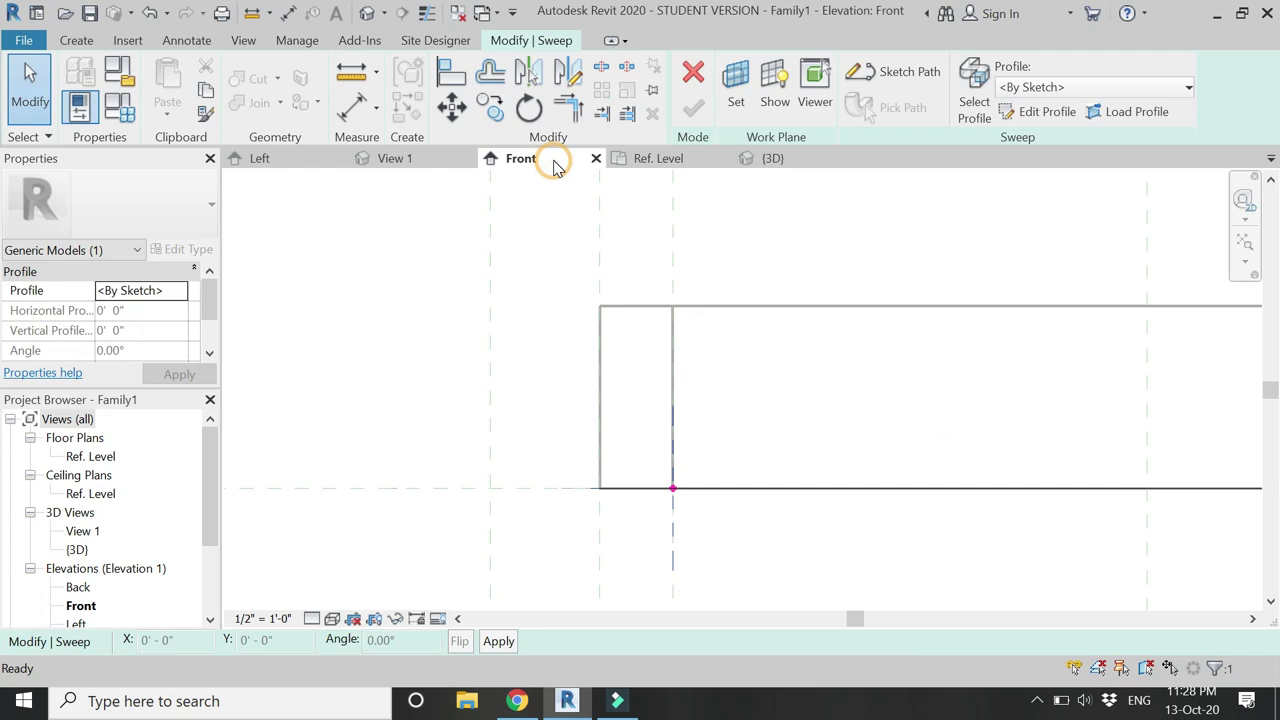
left_click(1050, 110)
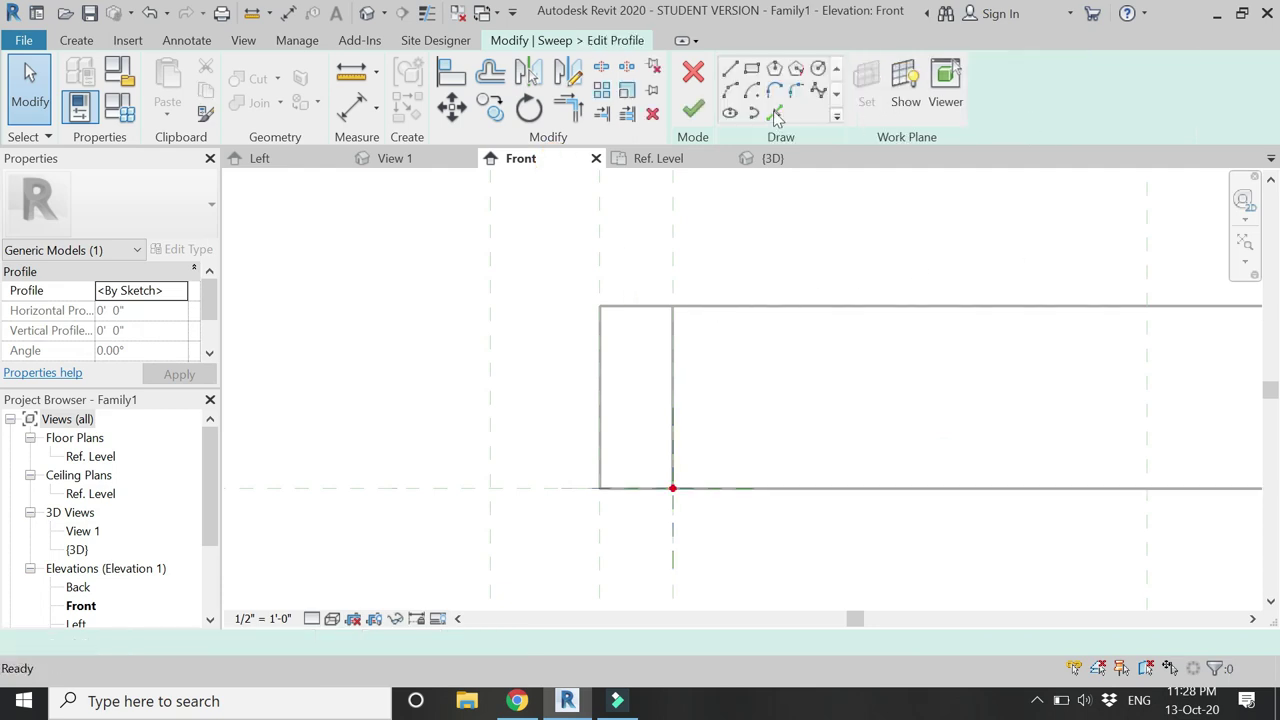
left_click(730, 90)
left_click(672, 487)
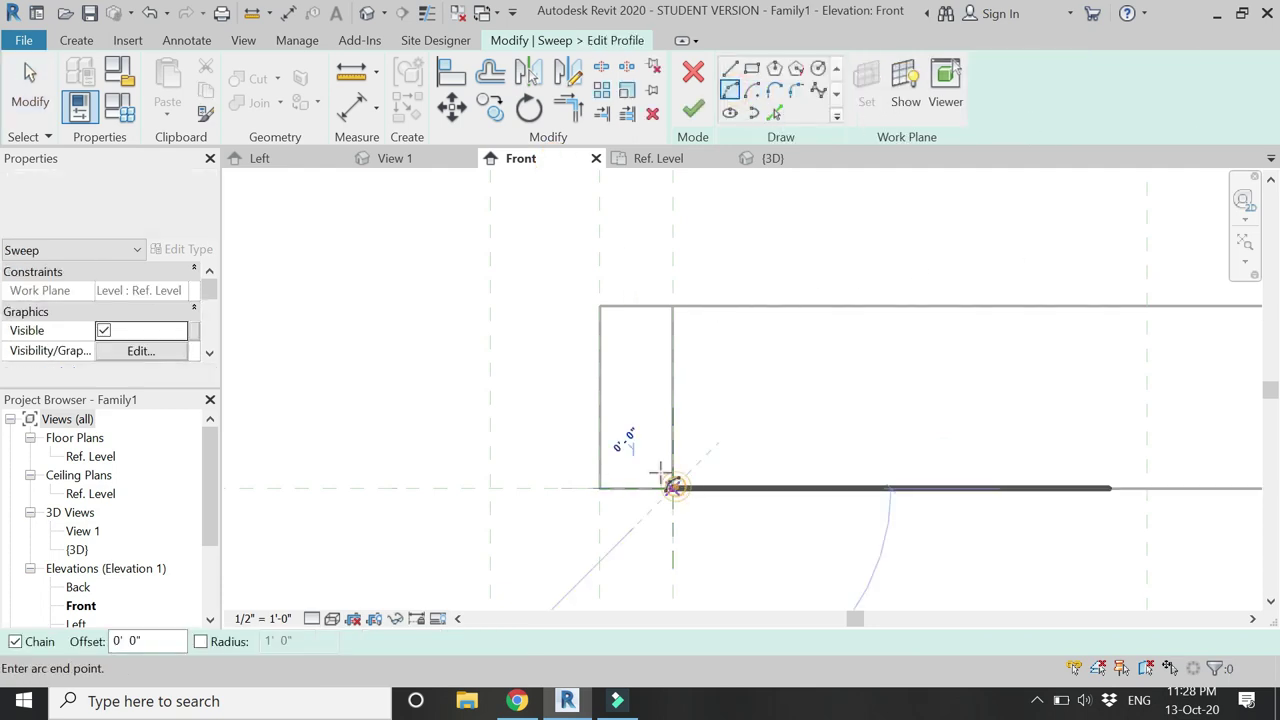
left_click(598, 418)
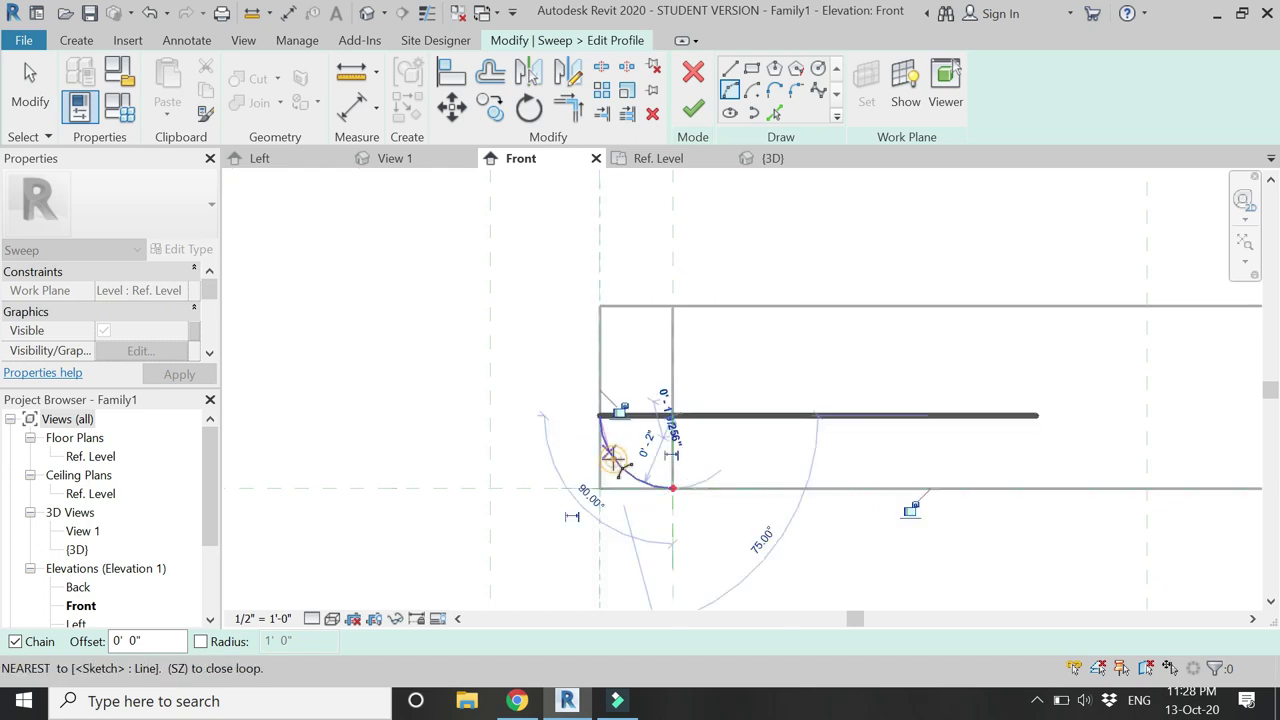
left_click(614, 457)
key("Escape")
key("Escape")
scroll(630, 468, "up", 3)
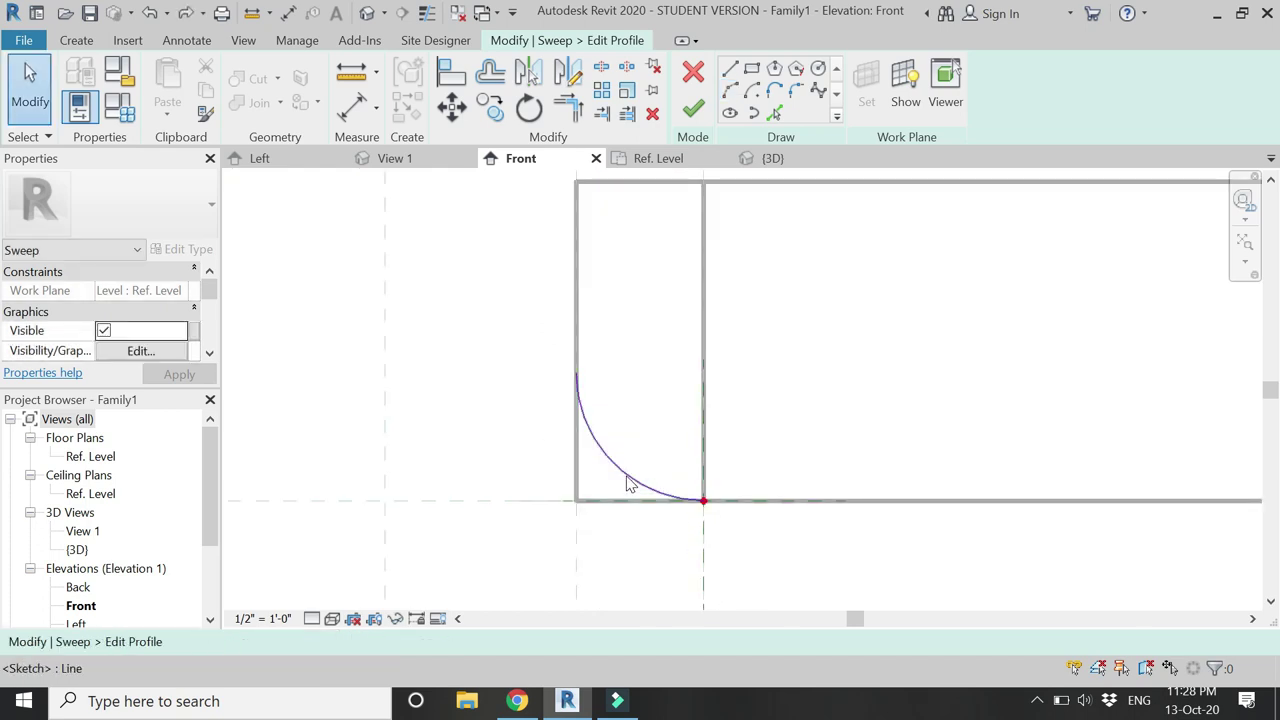
Mirror the quarter arc about a horizontal axis to form a half circle
left_click(729, 69)
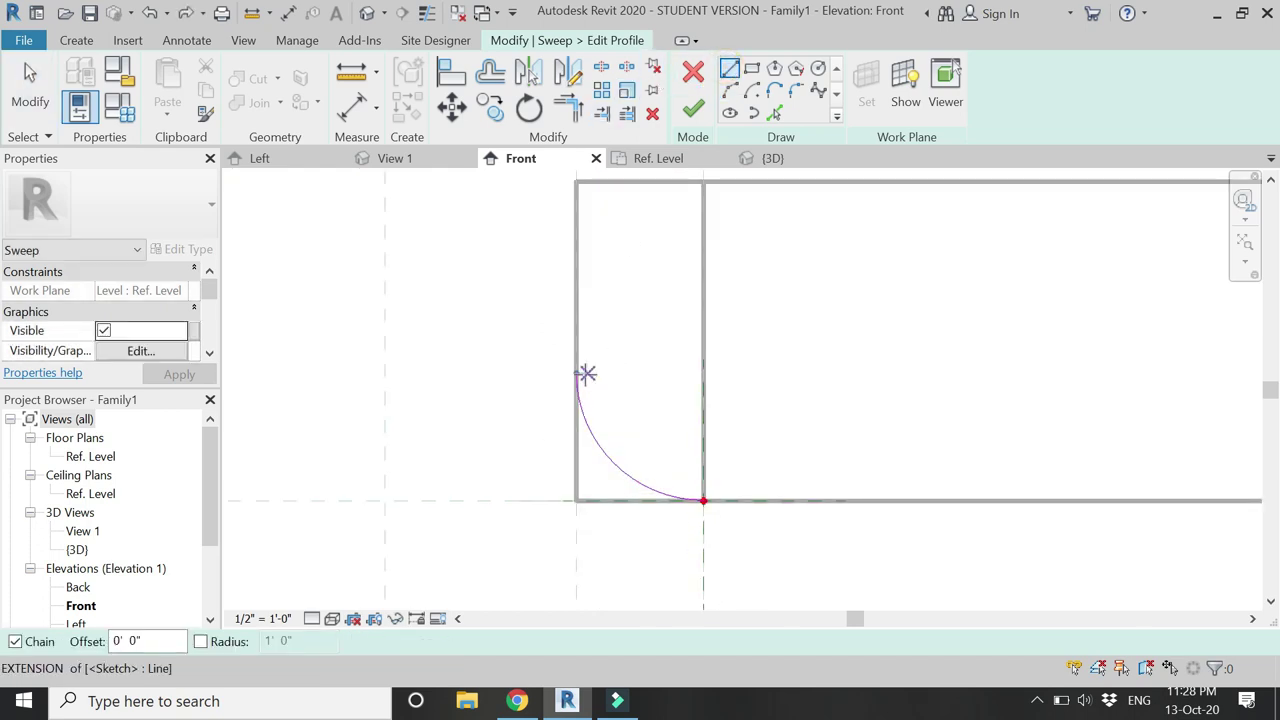
left_click(605, 372)
key("Escape")
key("Escape")
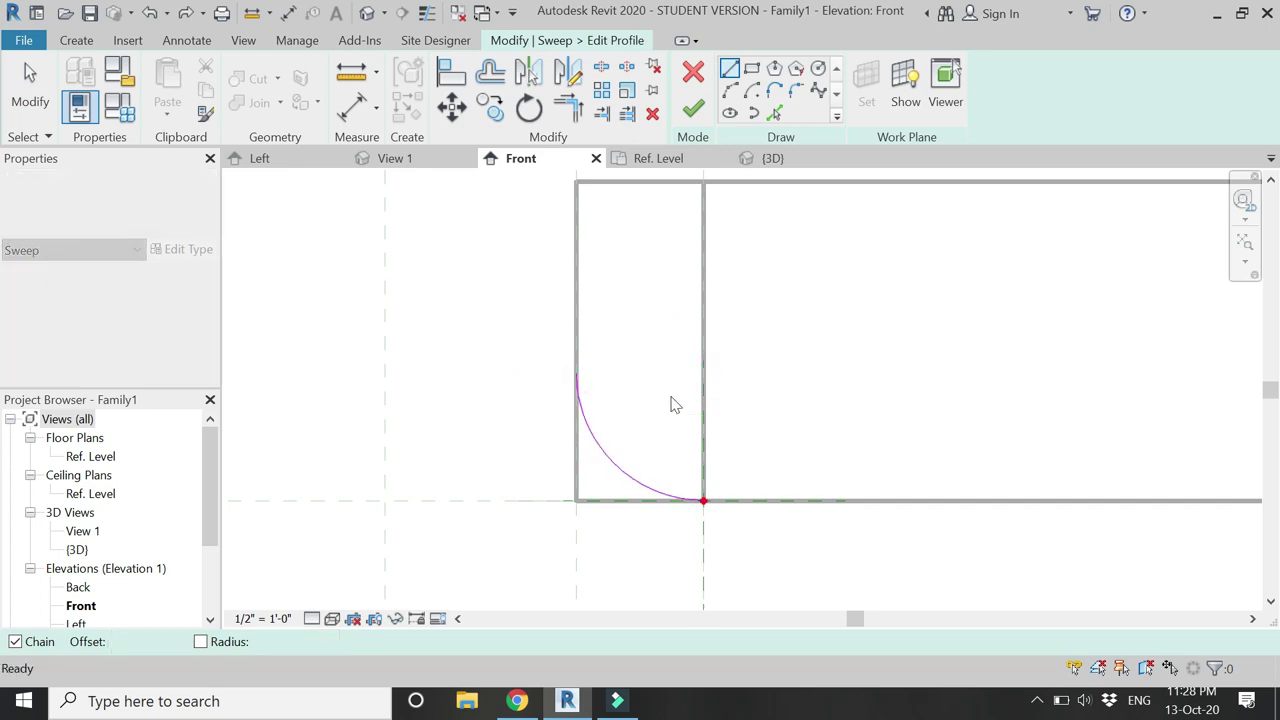
left_click(600, 434)
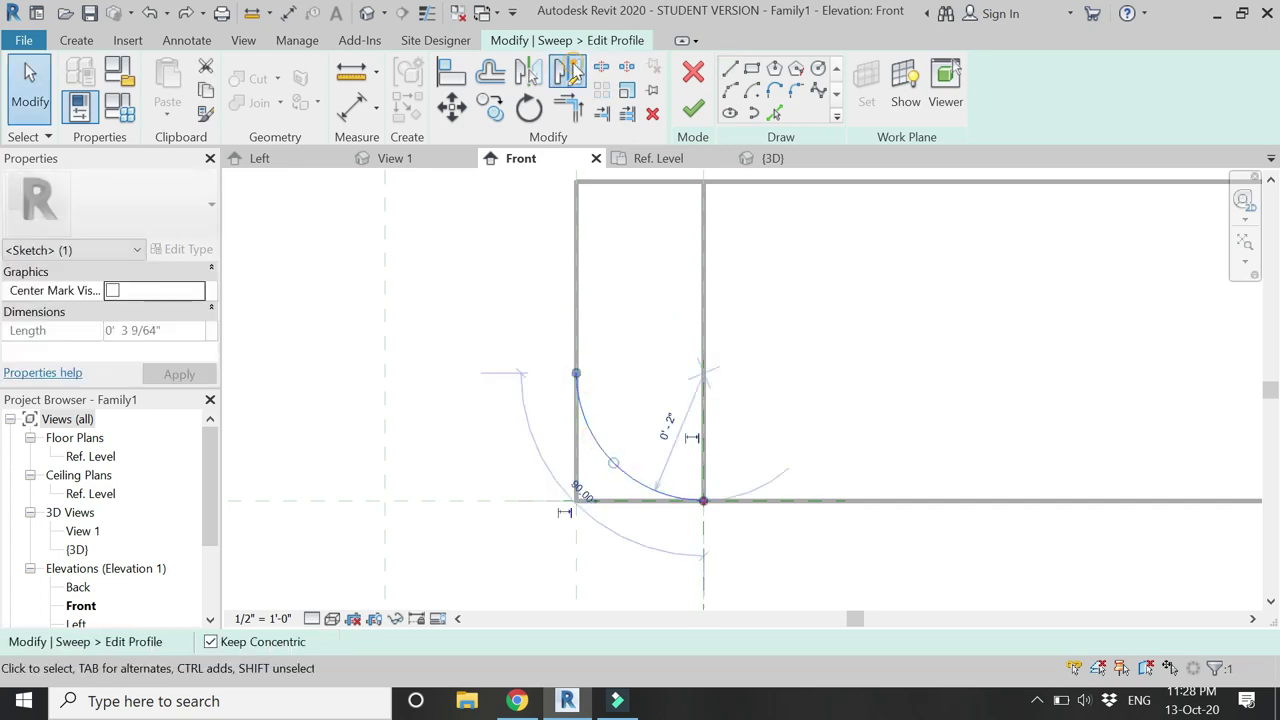
left_click(567, 72)
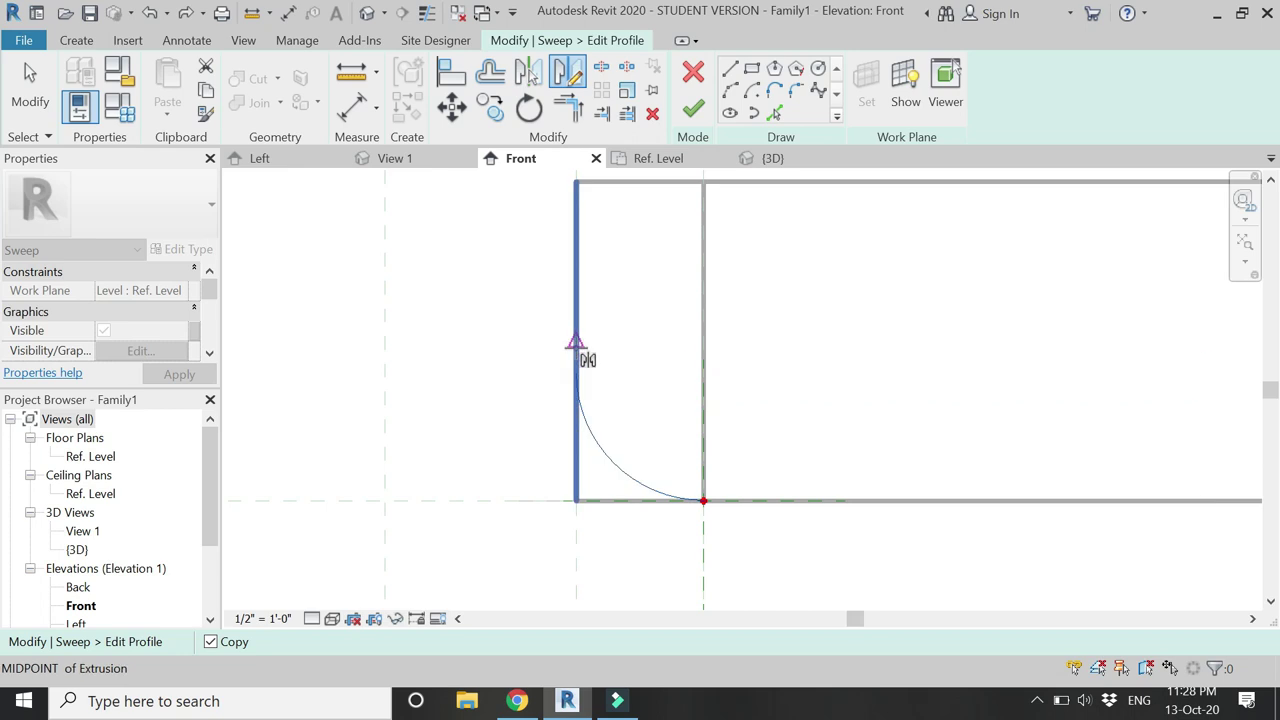
left_click(576, 343)
left_click(629, 340)
key("Escape")
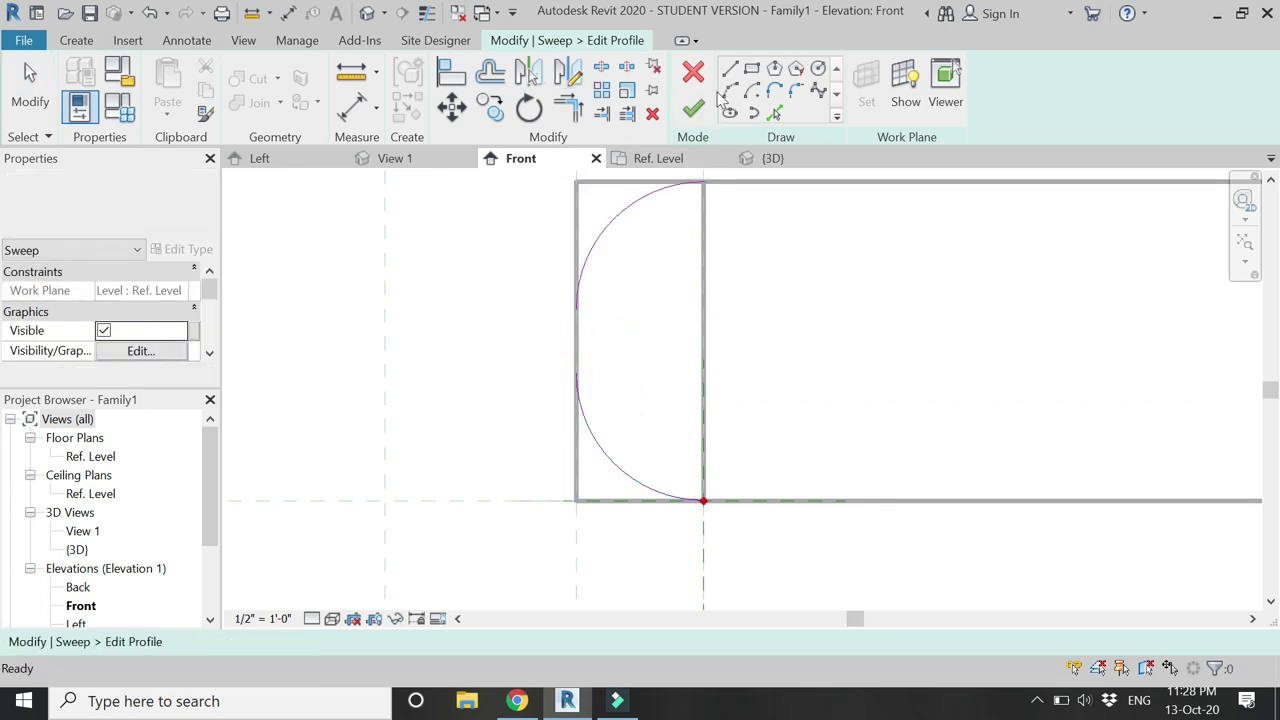
Close the half circle with a vertical line and finish the profile
left_click(729, 68)
left_click(576, 309)
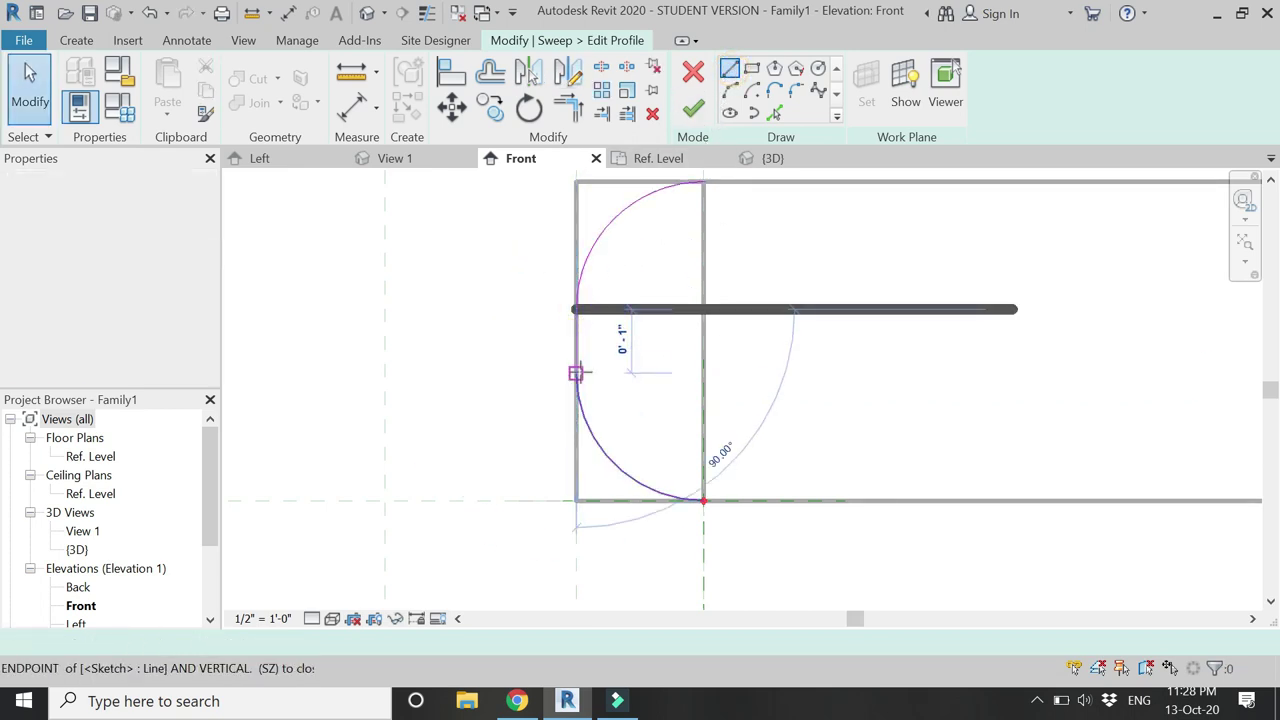
key("Escape")
left_click(703, 183)
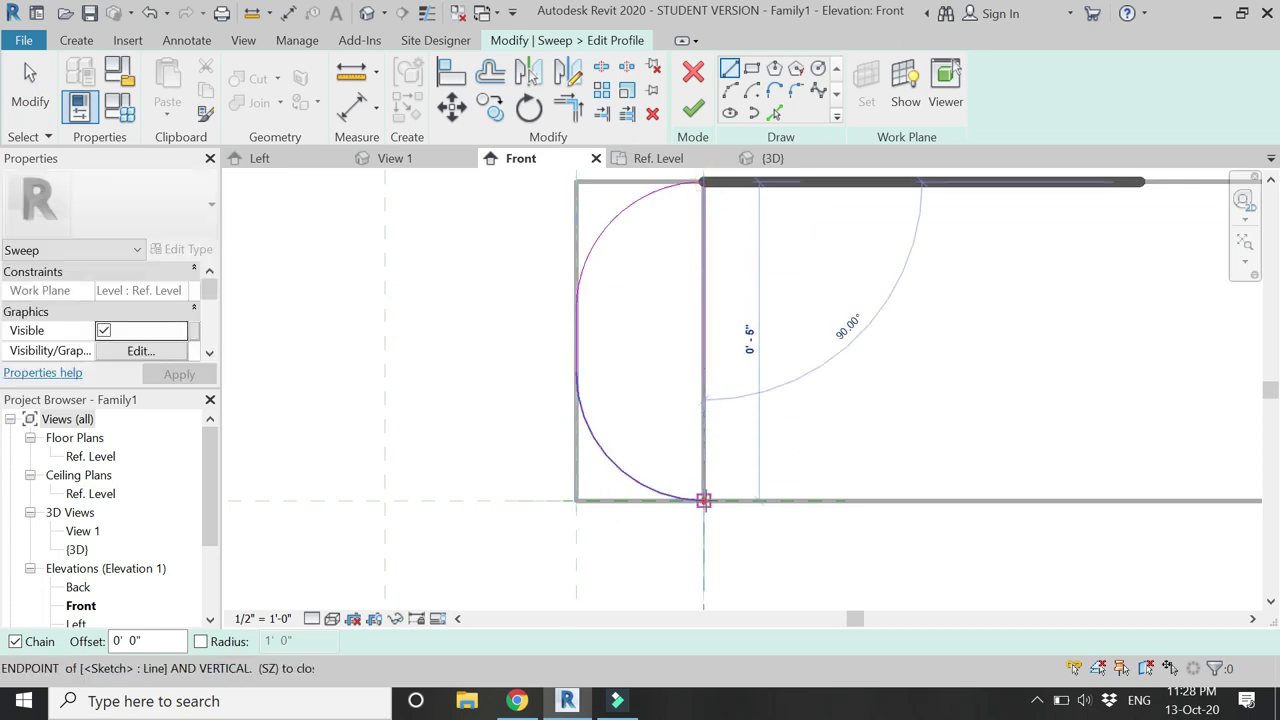
left_click(703, 500)
key("Escape")
key("Escape")
left_click(693, 108)
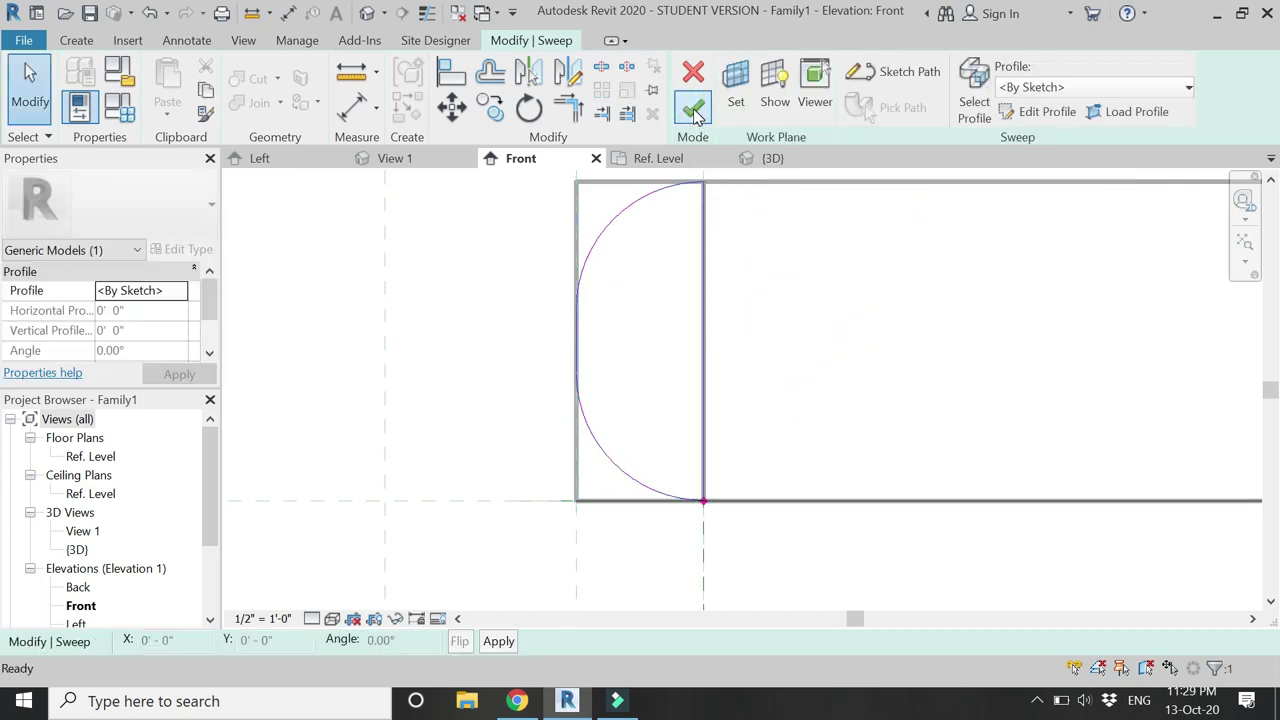
Finish the sweep and join the swept solid with the extrusion in the 3D view
left_click(694, 110)
left_click(785, 158)
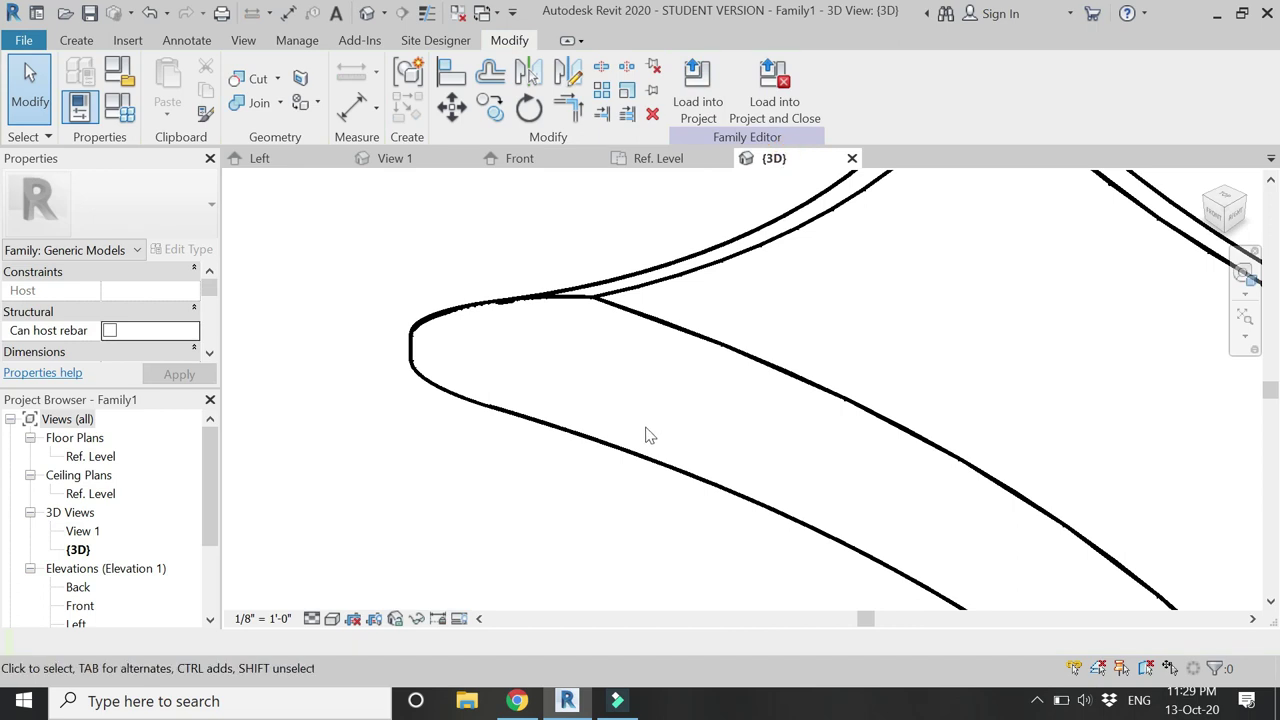
key("z")
key("f")
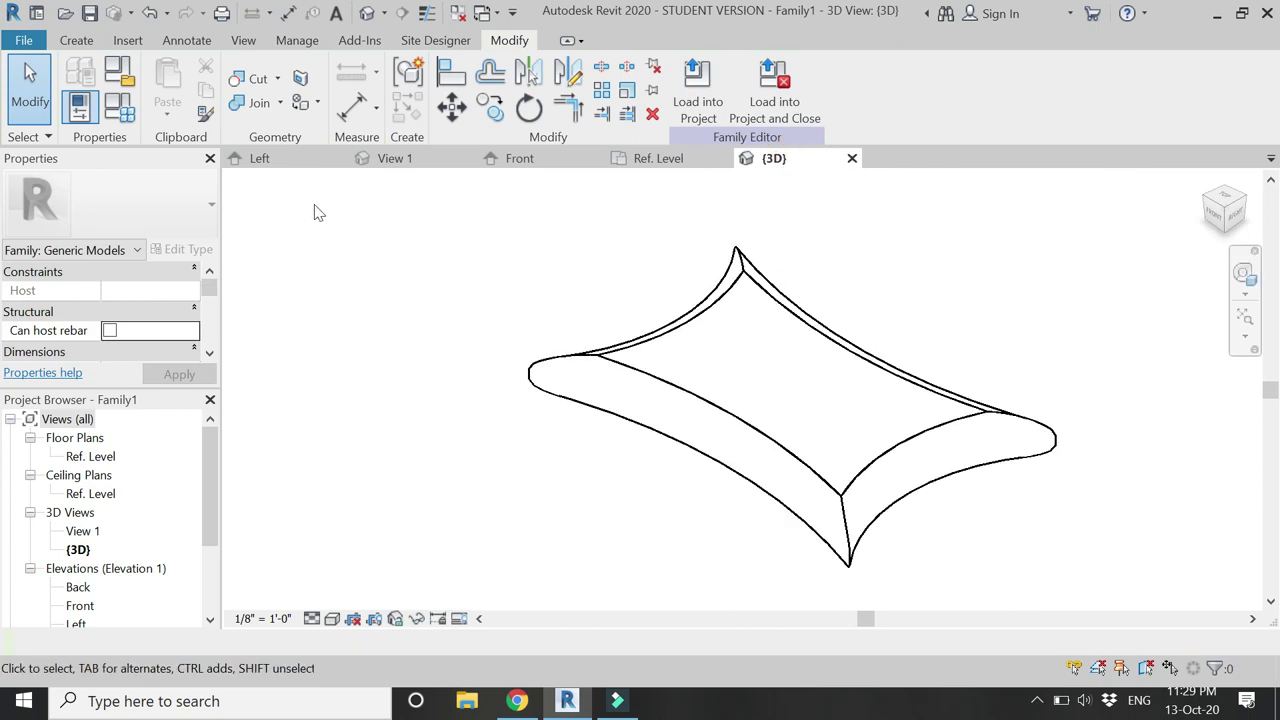
left_click(252, 102)
left_click(628, 355)
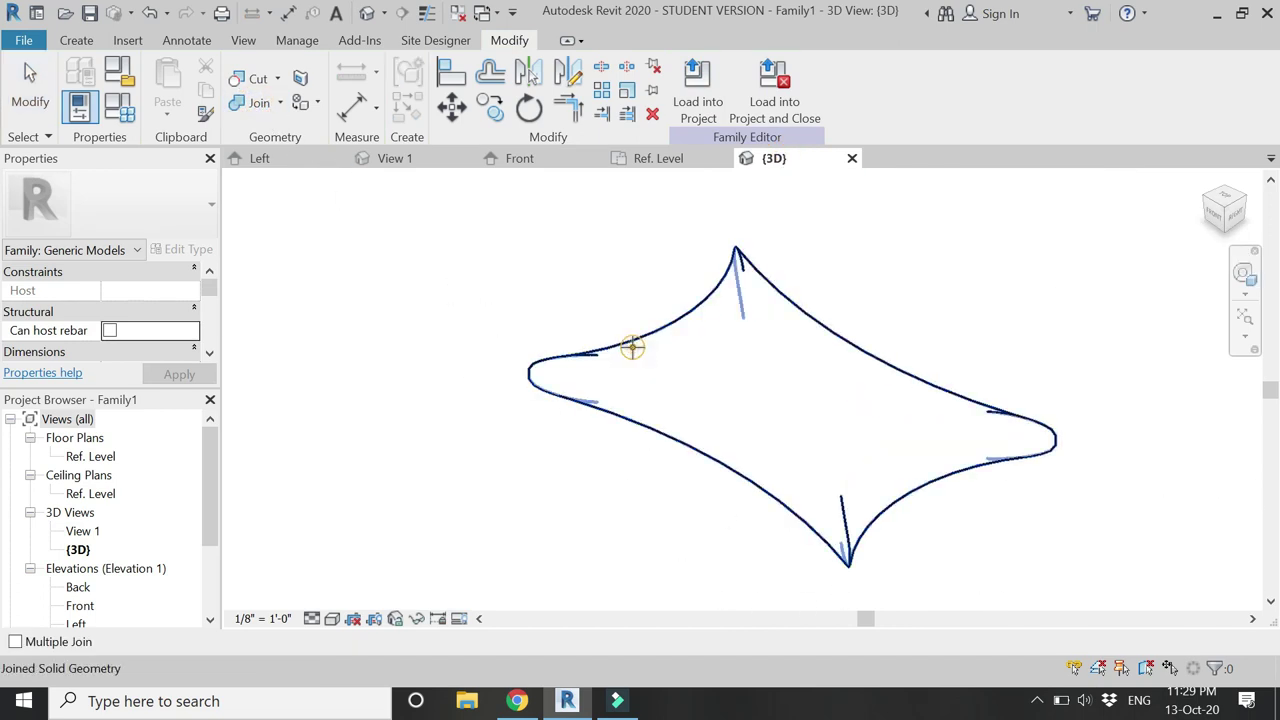
key("Escape")
Orbit the pillow, switch to Shaded style, and select both pillow forms
scroll(607, 447, "down", 3)
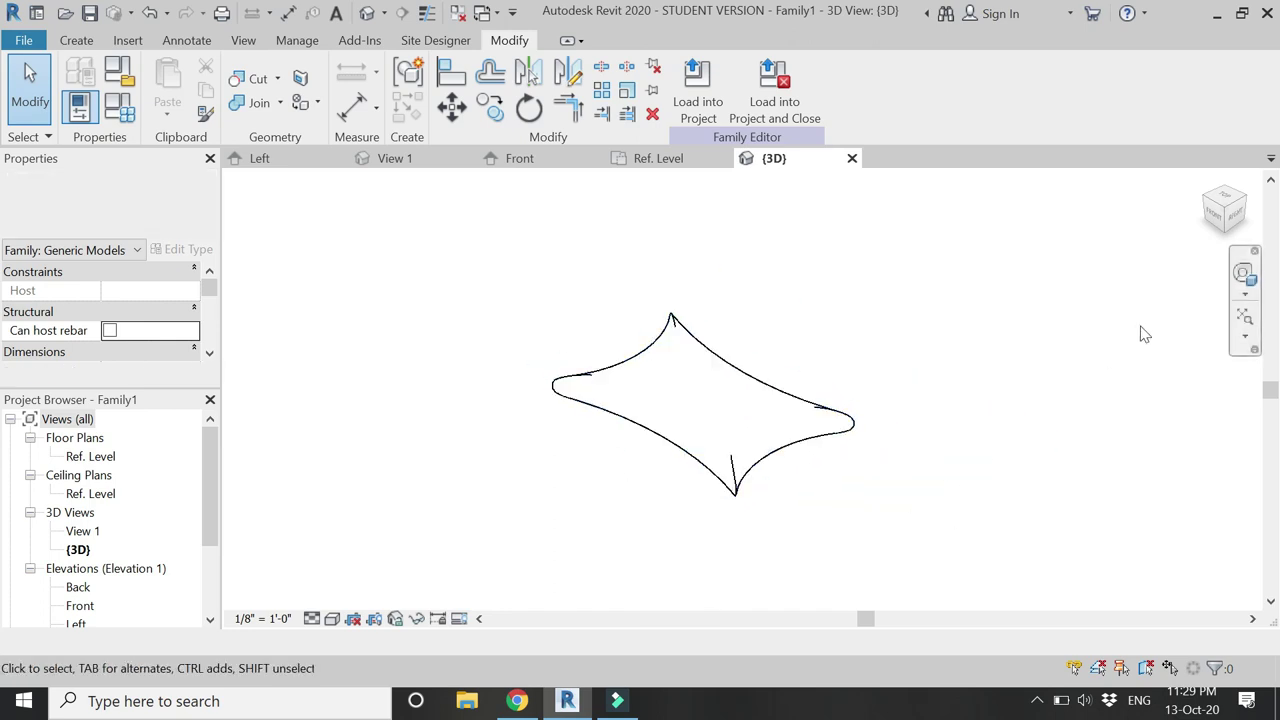
left_click(1243, 273)
mouse_move(846, 272)
left_mouse_down()
mouse_move(675, 367)
mouse_move(691, 392)
mouse_move(666, 460)
mouse_move(849, 514)
mouse_move(670, 524)
mouse_move(657, 569)
mouse_move(703, 524)
mouse_move(680, 466)
mouse_move(714, 451)
left_mouse_up()
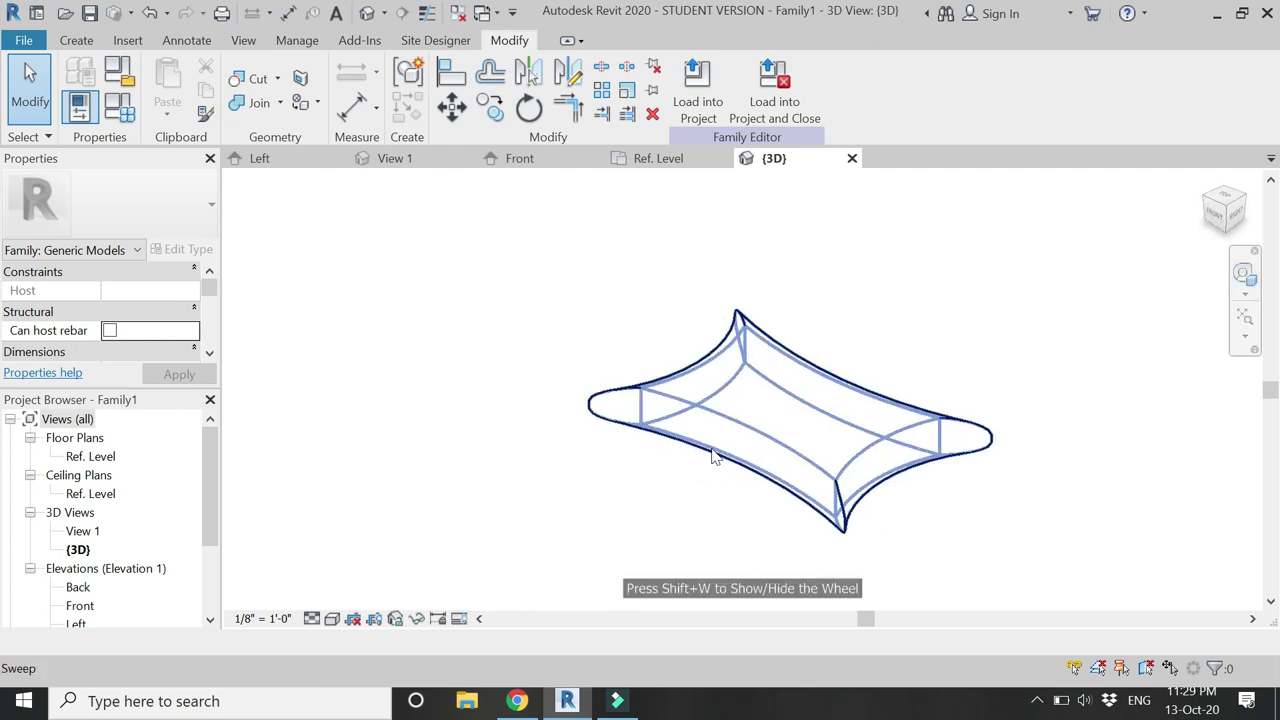
left_click(332, 619)
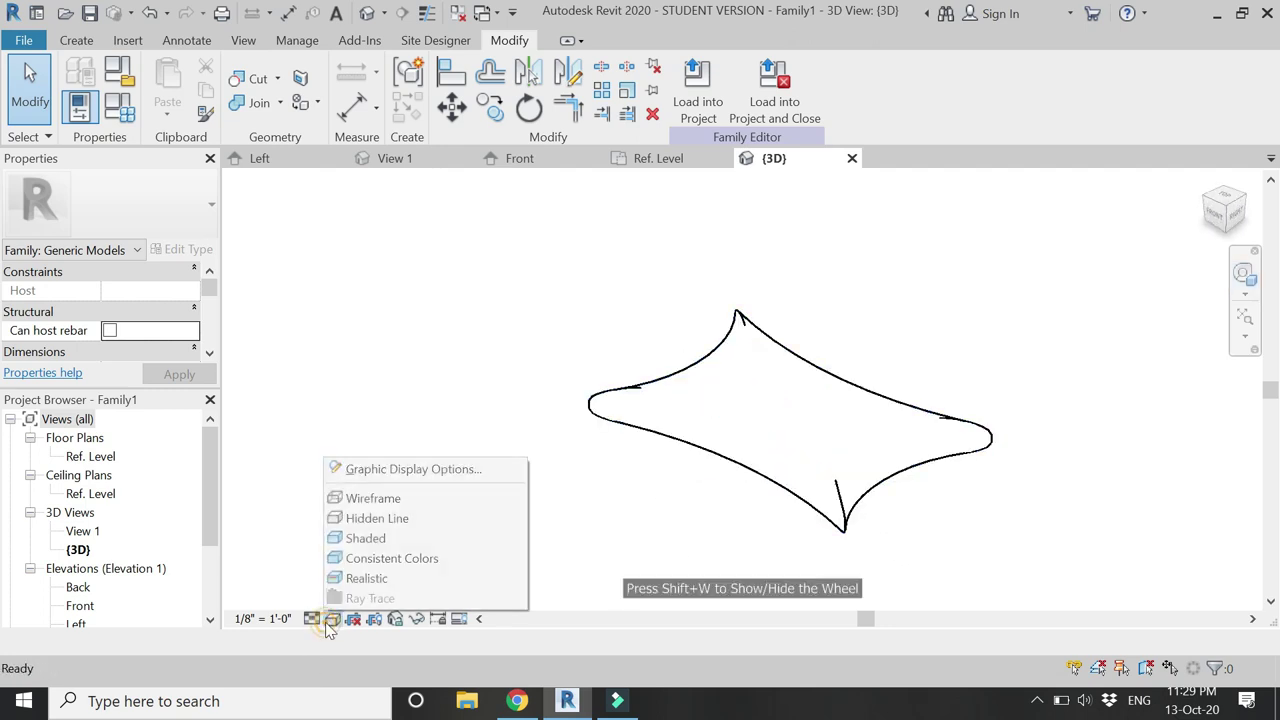
left_click(364, 538)
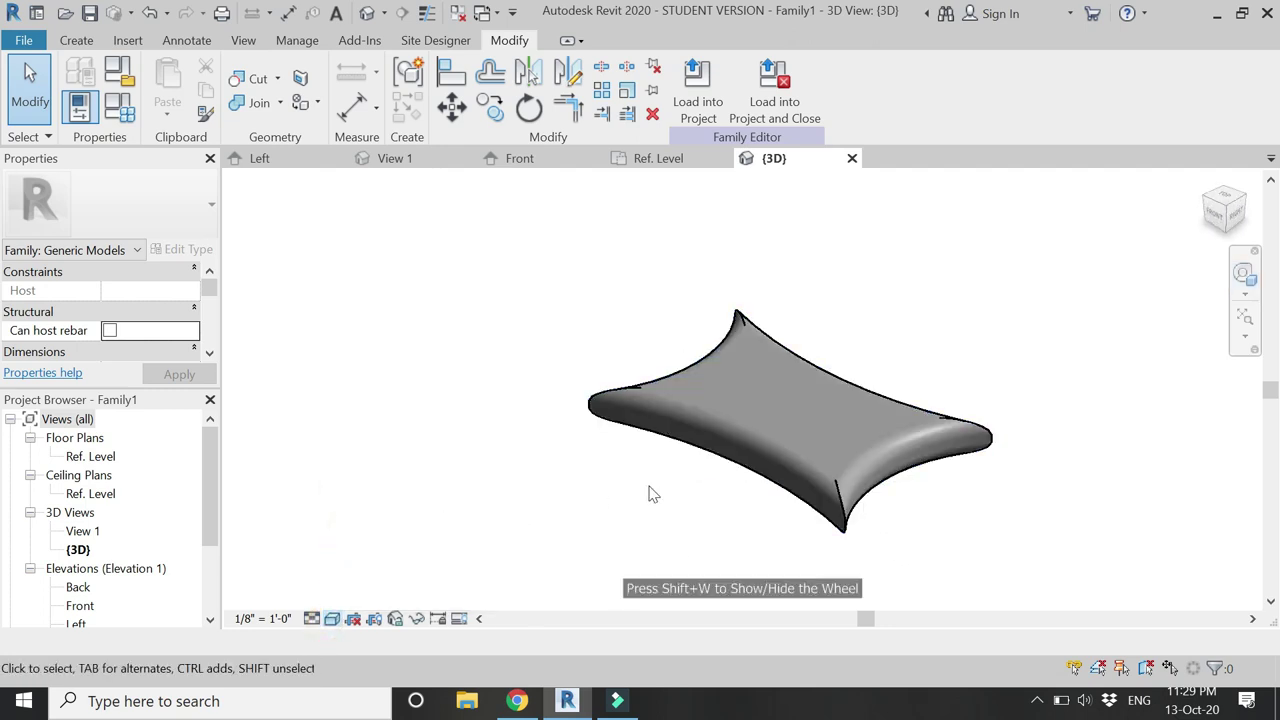
left_click(865, 390)
left_click_drag(1024, 519, 716, 337)
Associate both forms' Material with a new Type family parameter named 'fabric'
scroll(182, 334, "down", 1)
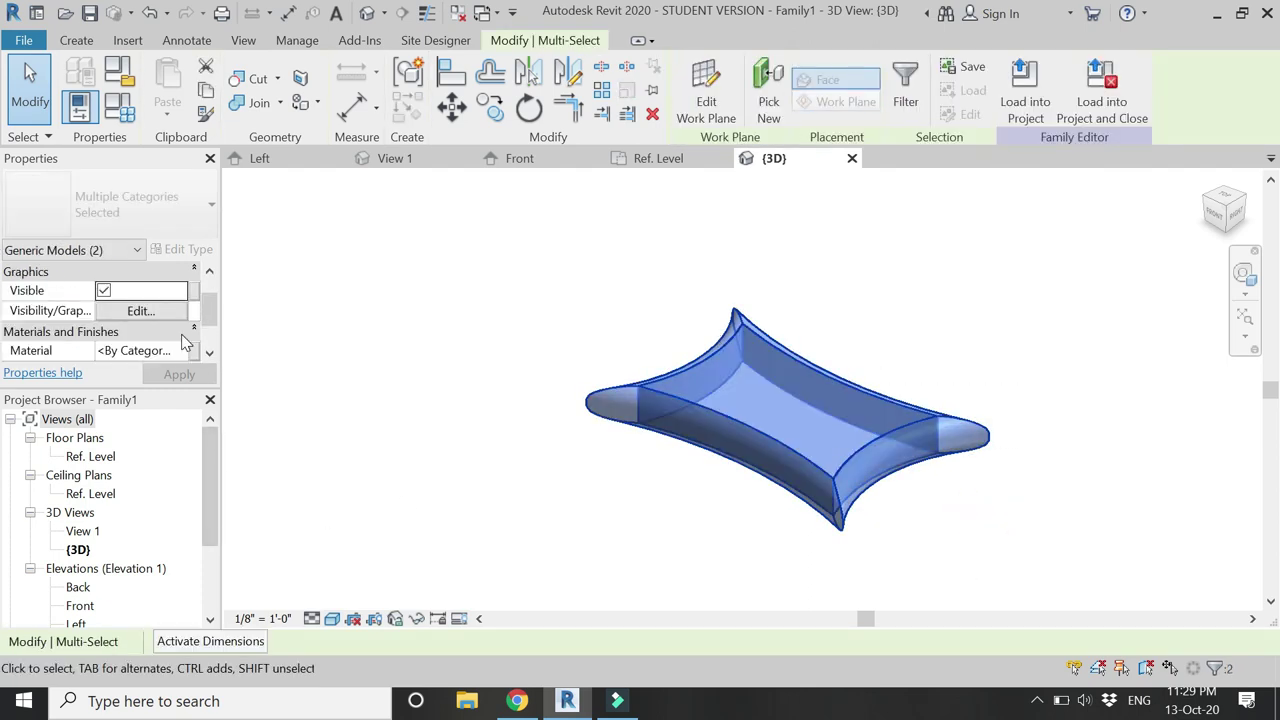
left_click(196, 350)
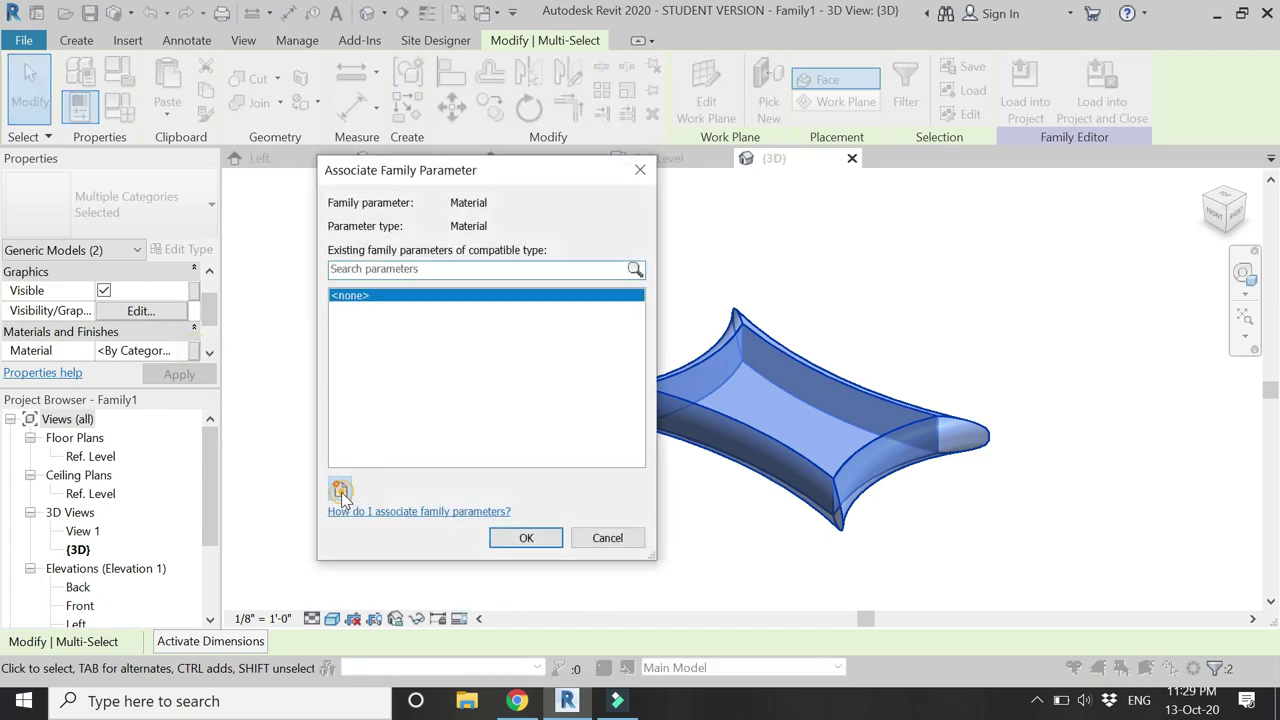
left_click(340, 490)
type("fab")
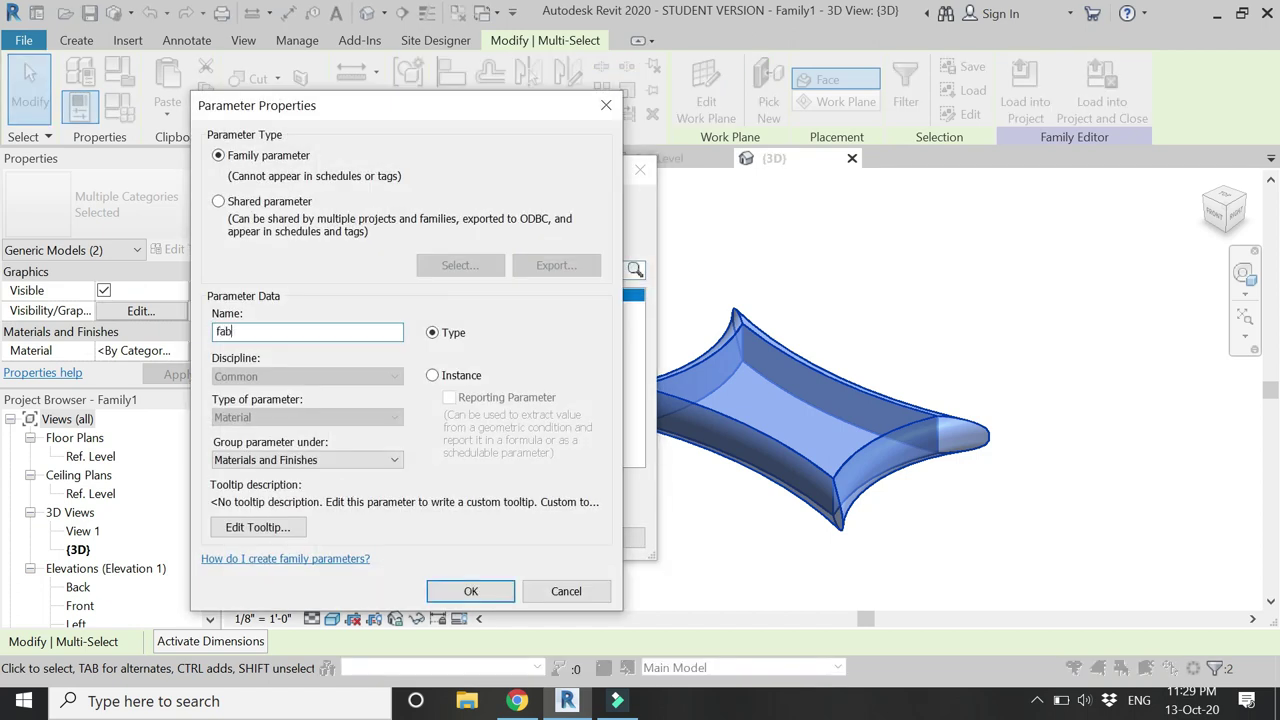
type("ric")
key("Return")
key("Return")
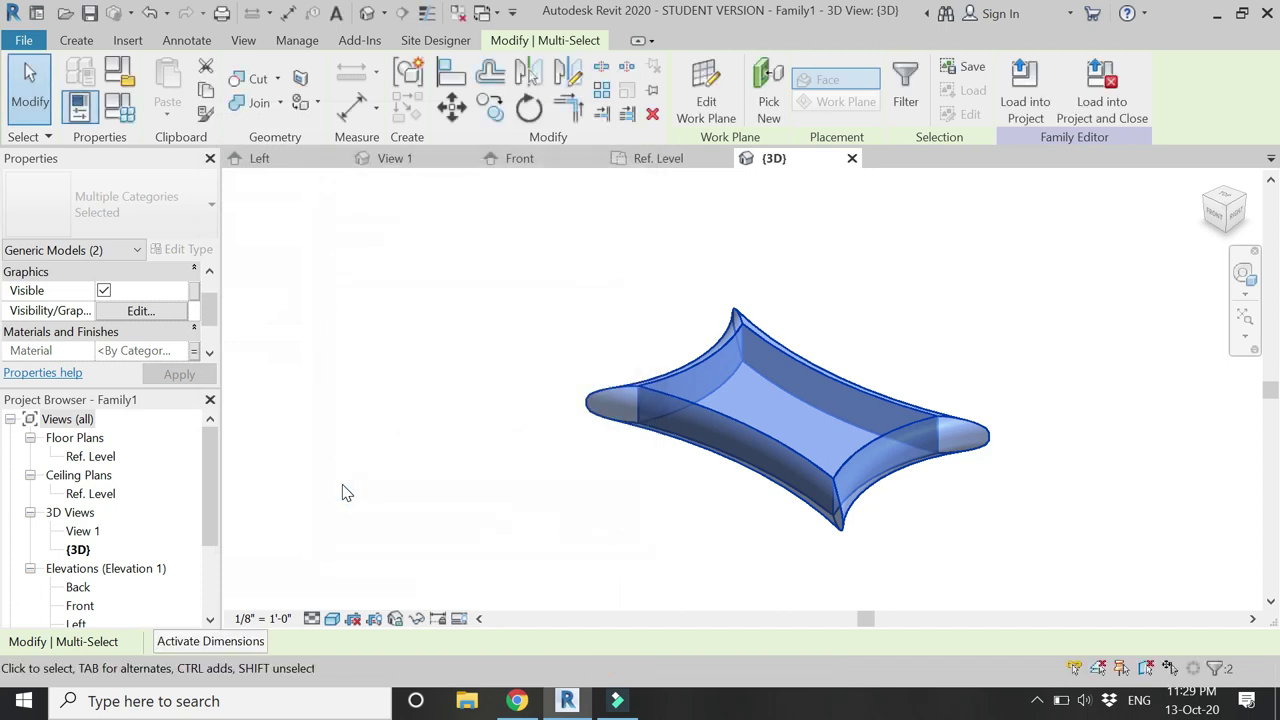
left_click(342, 484)
left_click(118, 104)
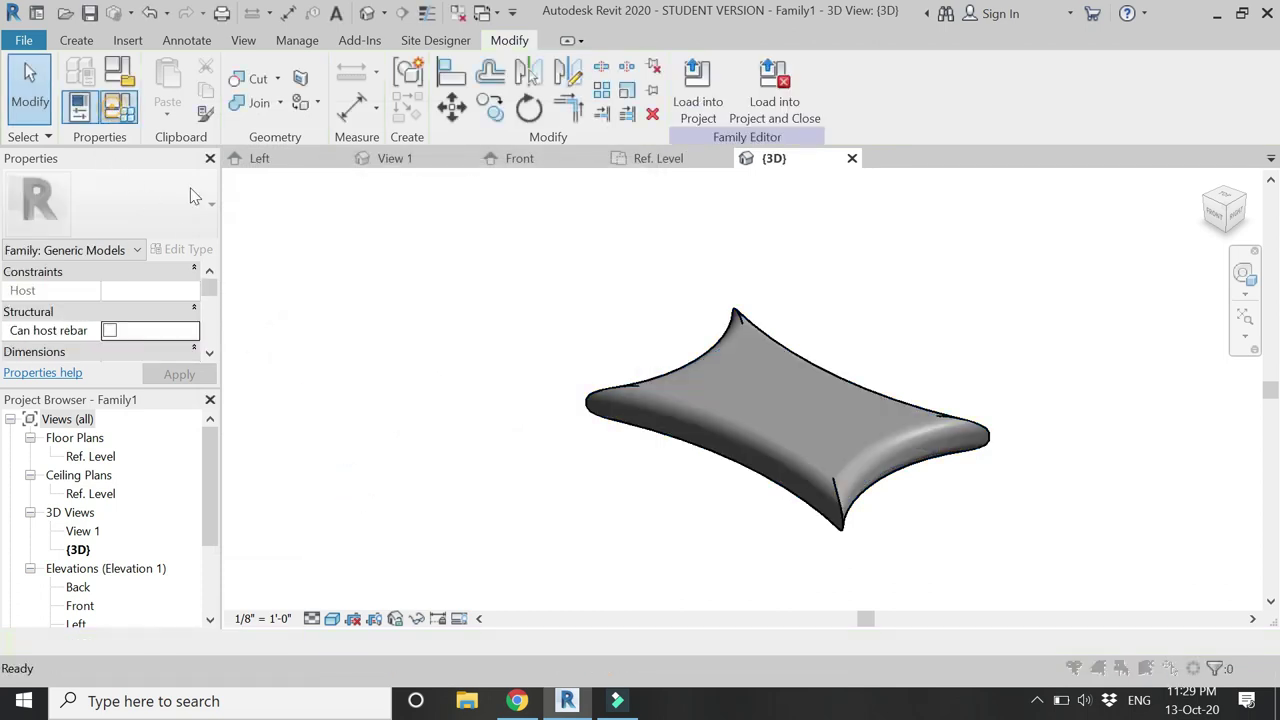
Set the fabric parameter to the Linen, White material and apply the family types
left_click(385, 261)
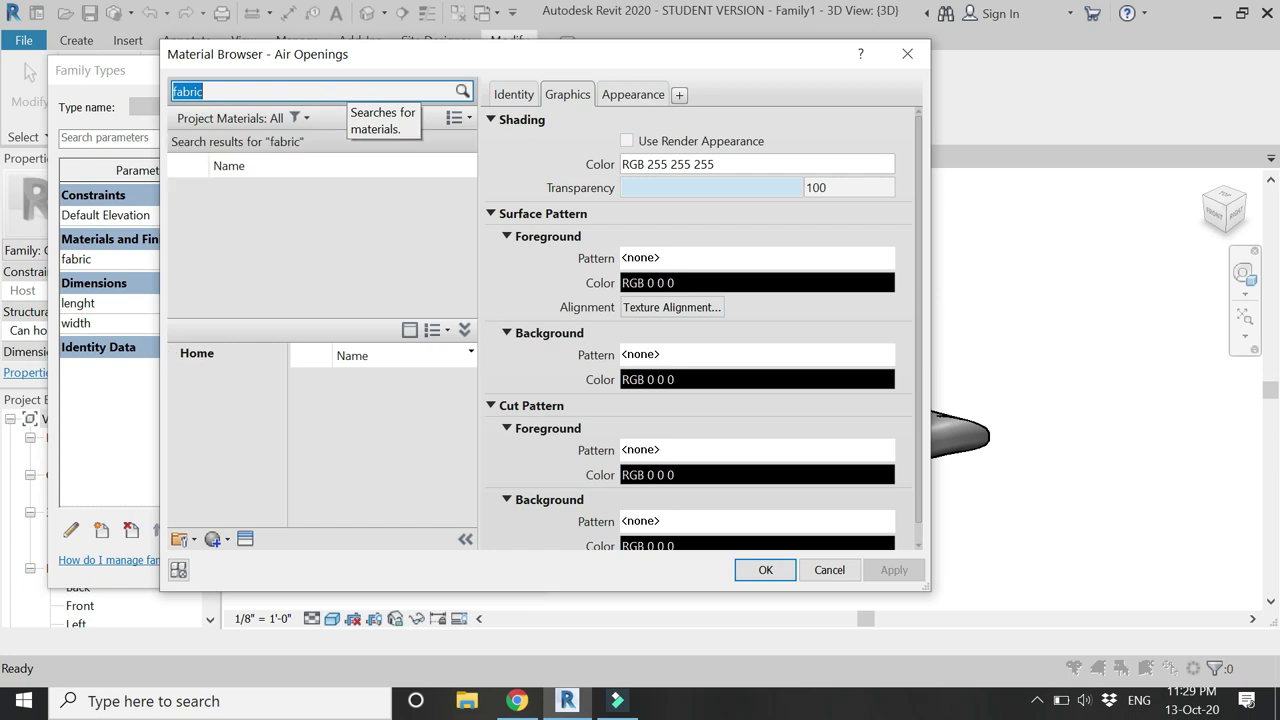
mouse_move(394, 437)
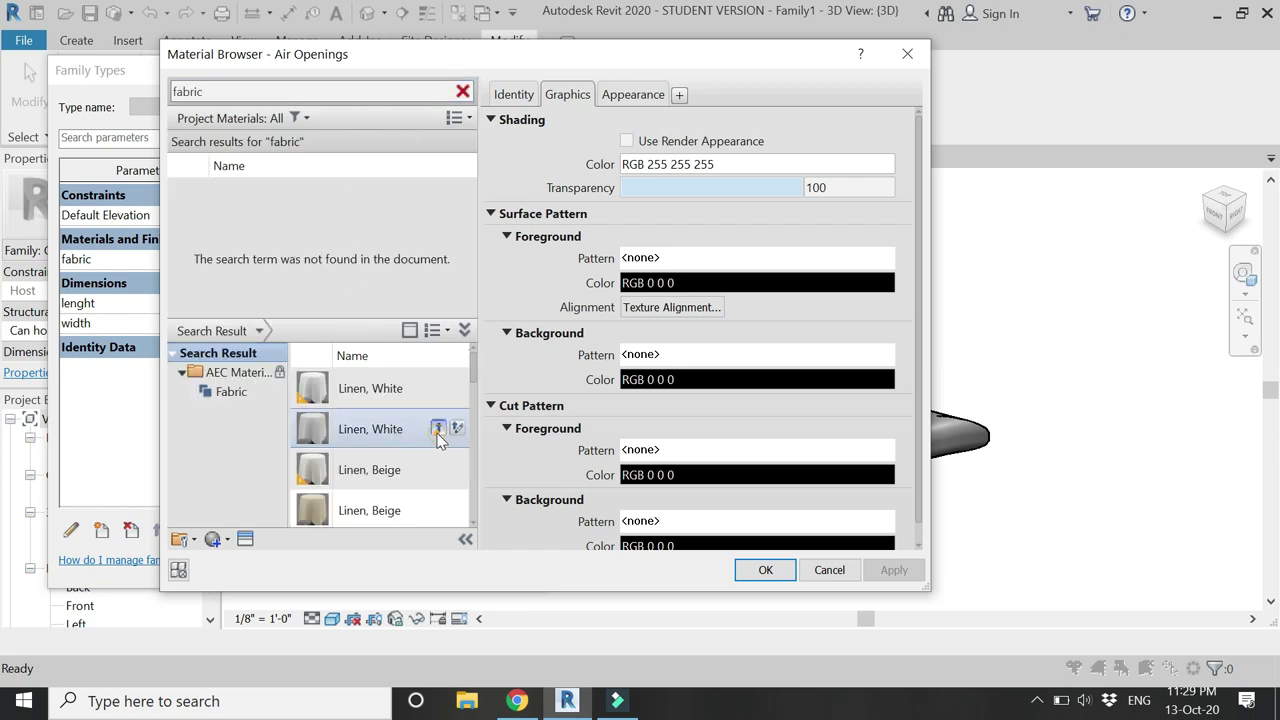
left_click(437, 430)
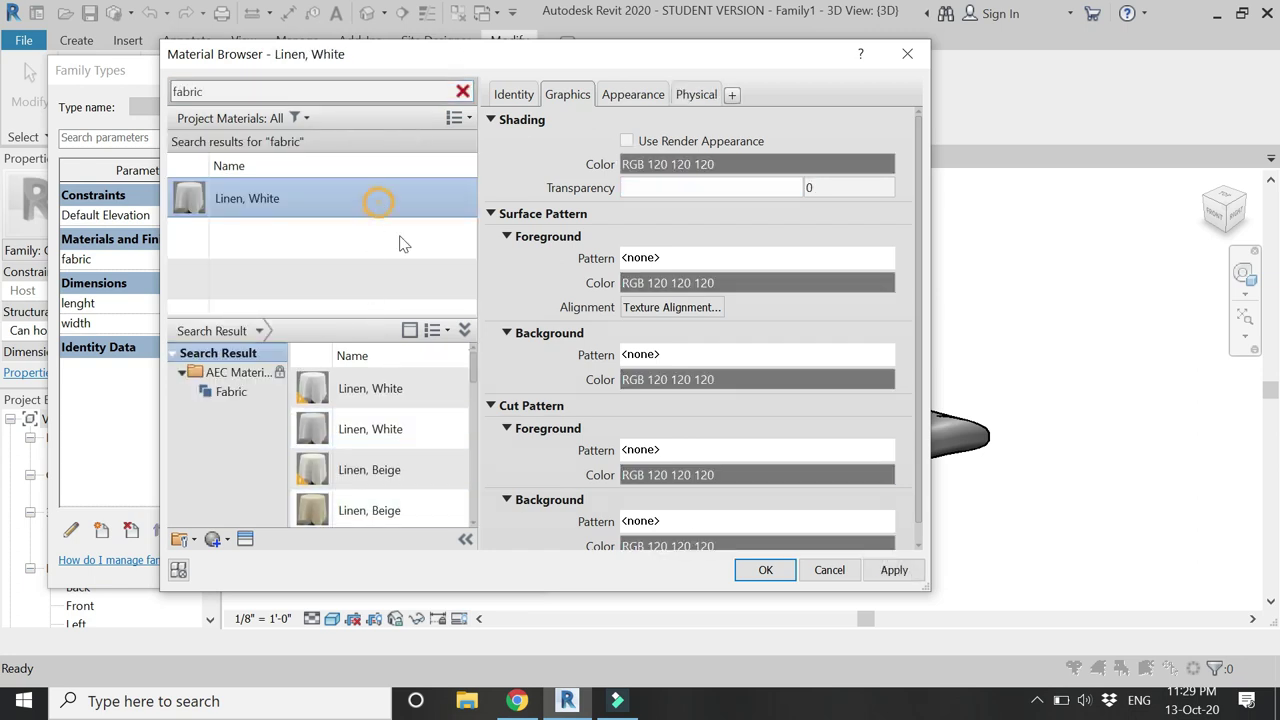
left_click(633, 94)
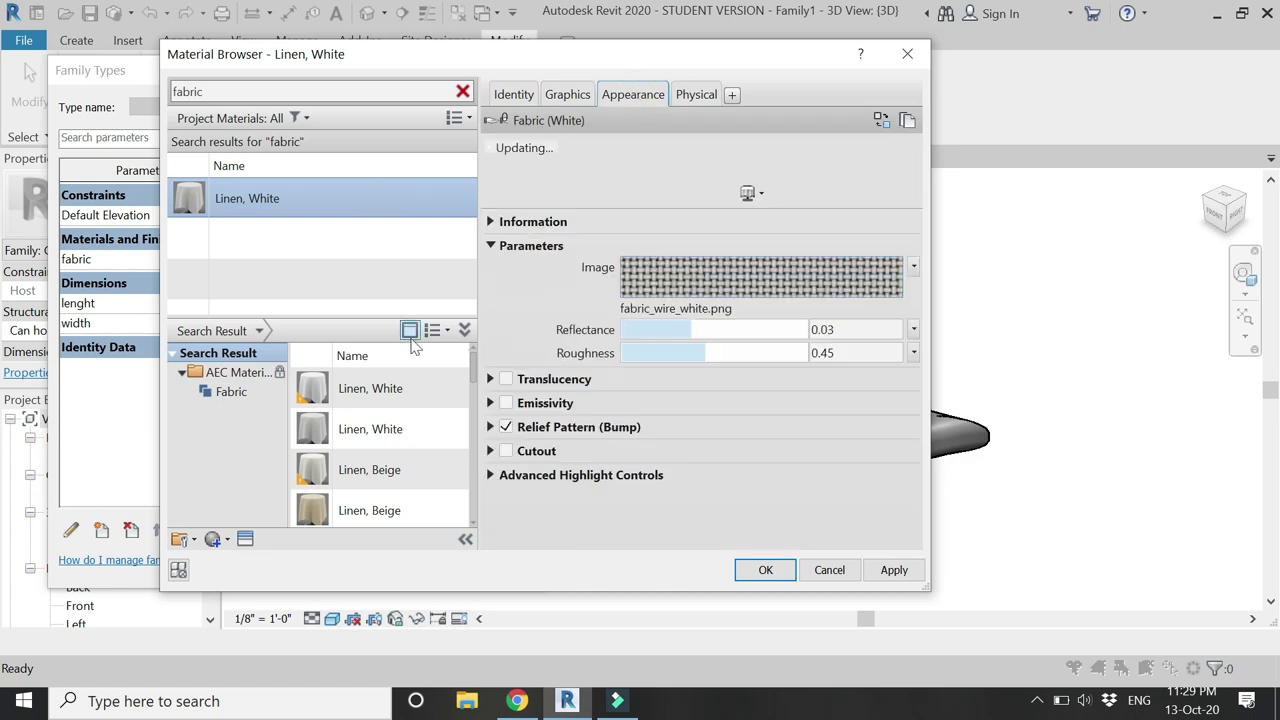
left_click(771, 570)
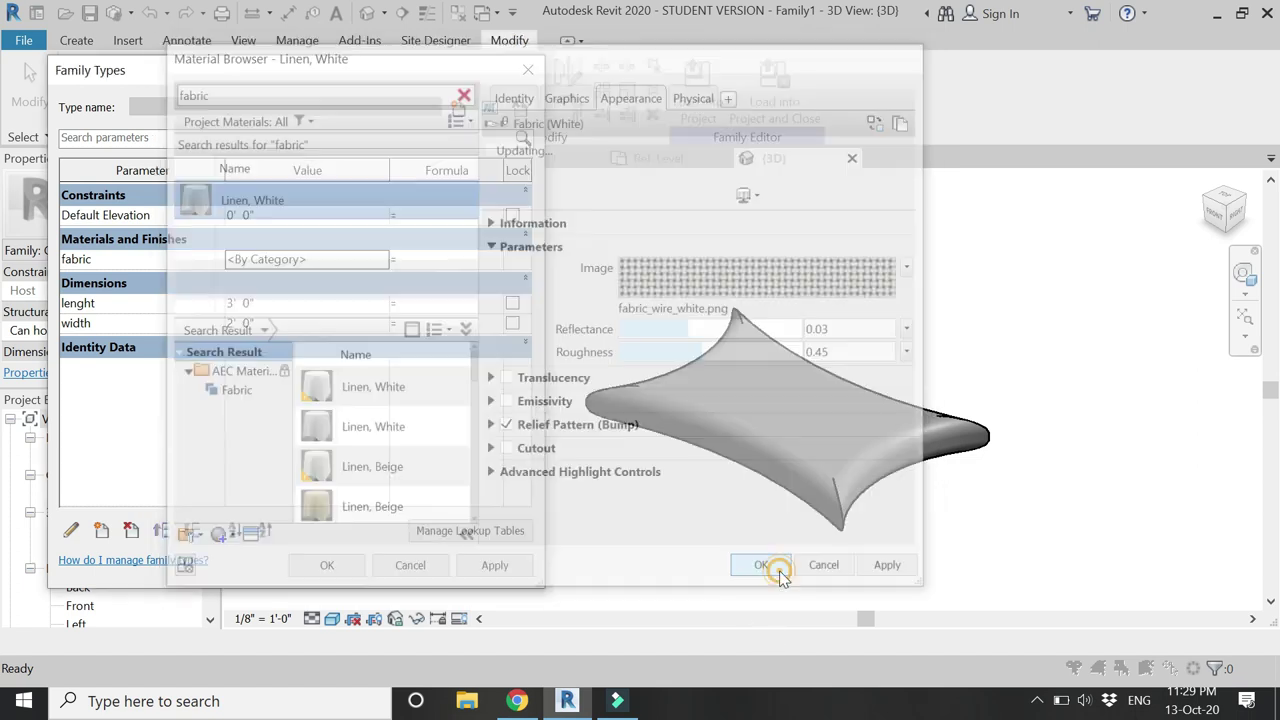
left_click(349, 566)
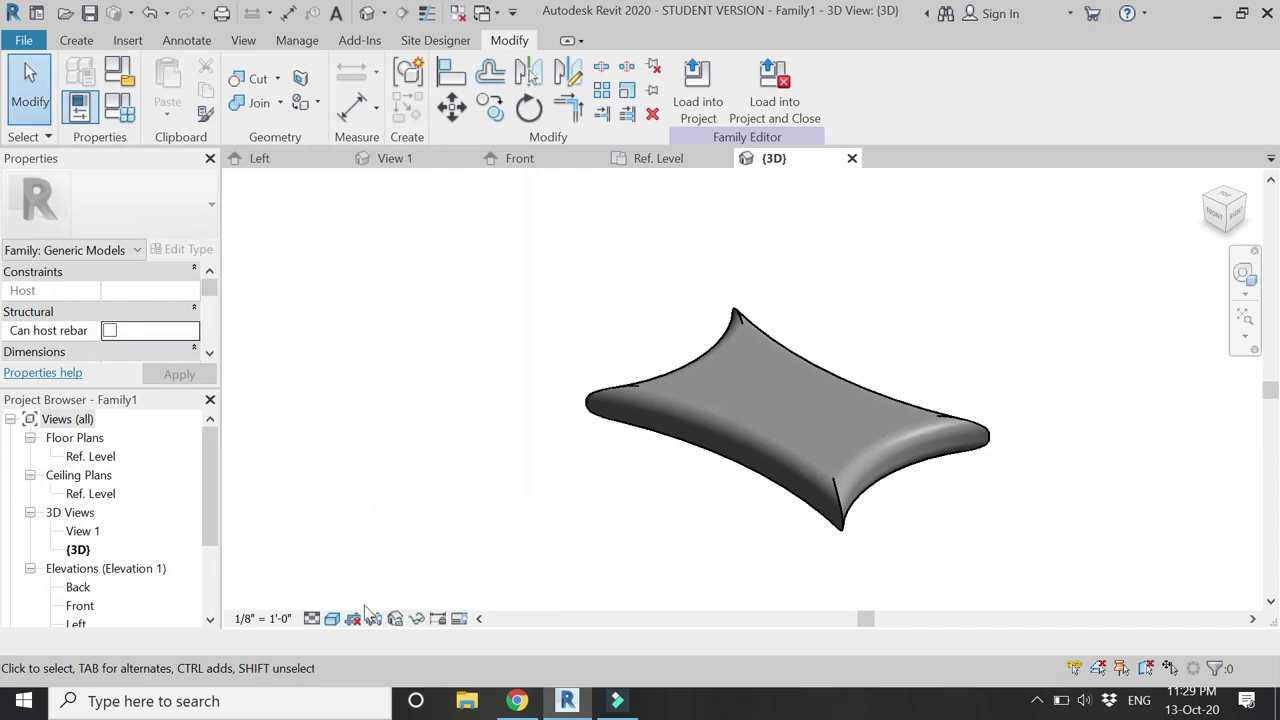
Show the model in Realistic style, then go back to the Ref. Level floor plan
left_click(332, 618)
left_click(360, 577)
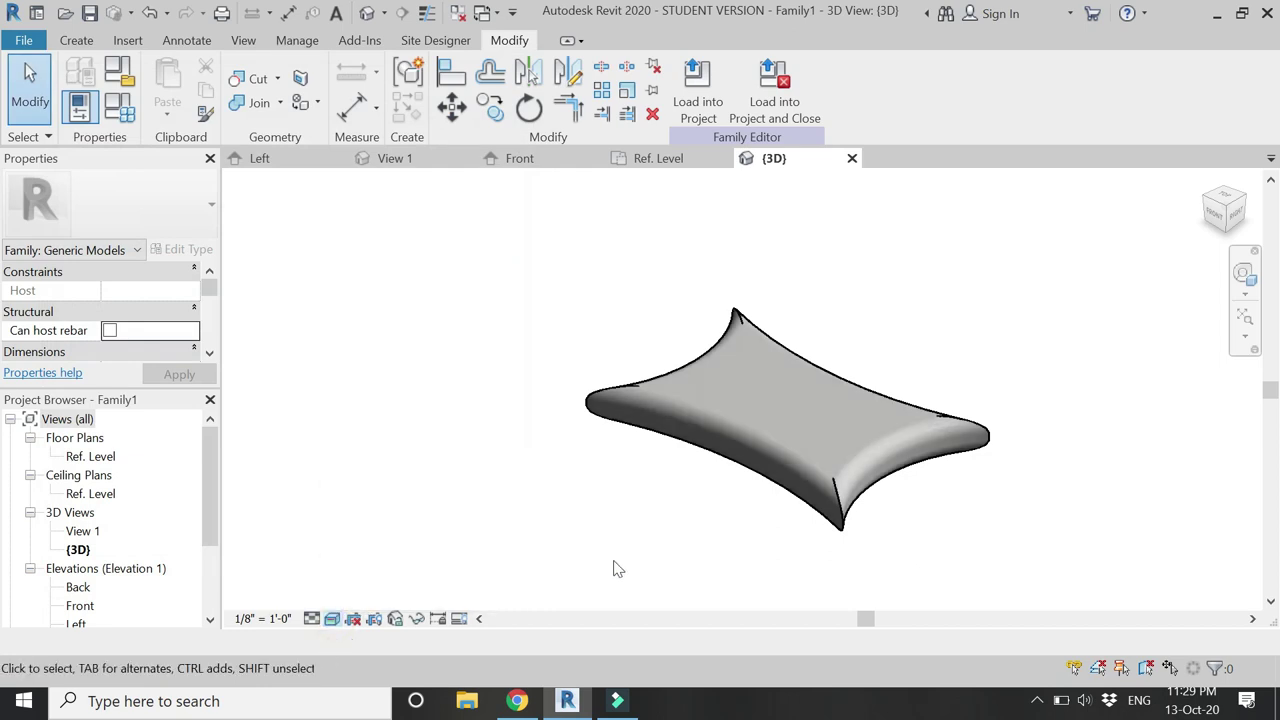
scroll(774, 418, "up", 5)
scroll(773, 420, "down", 5)
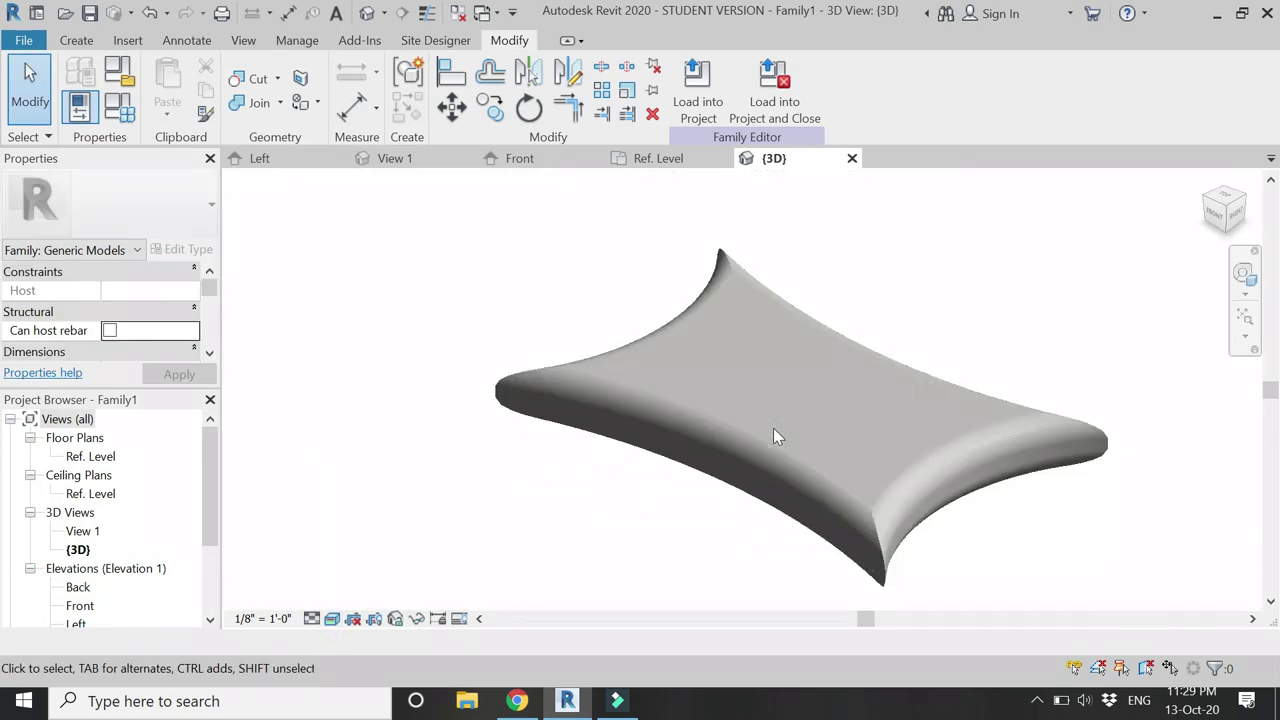
left_click(651, 158)
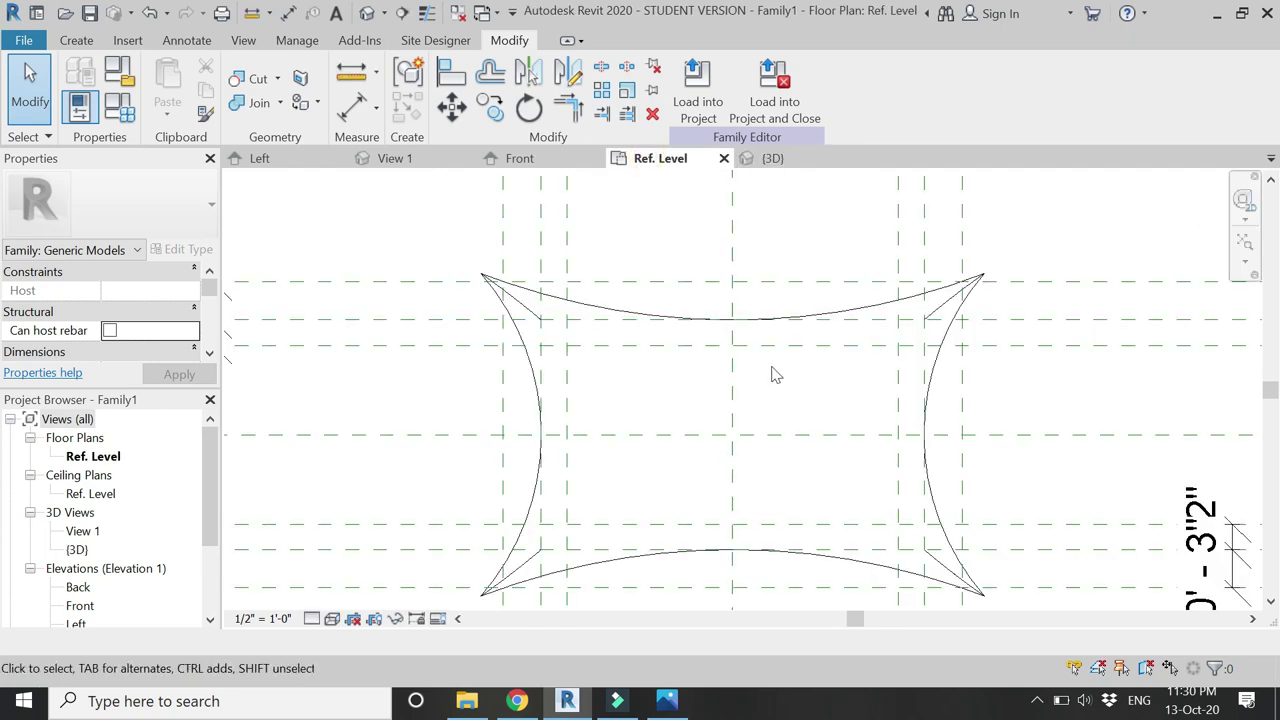
scroll(246, 213, "up", 1)
Add family types Standard Pillow, Queen Pillow and King Pillow in Family Types
left_click(128, 108)
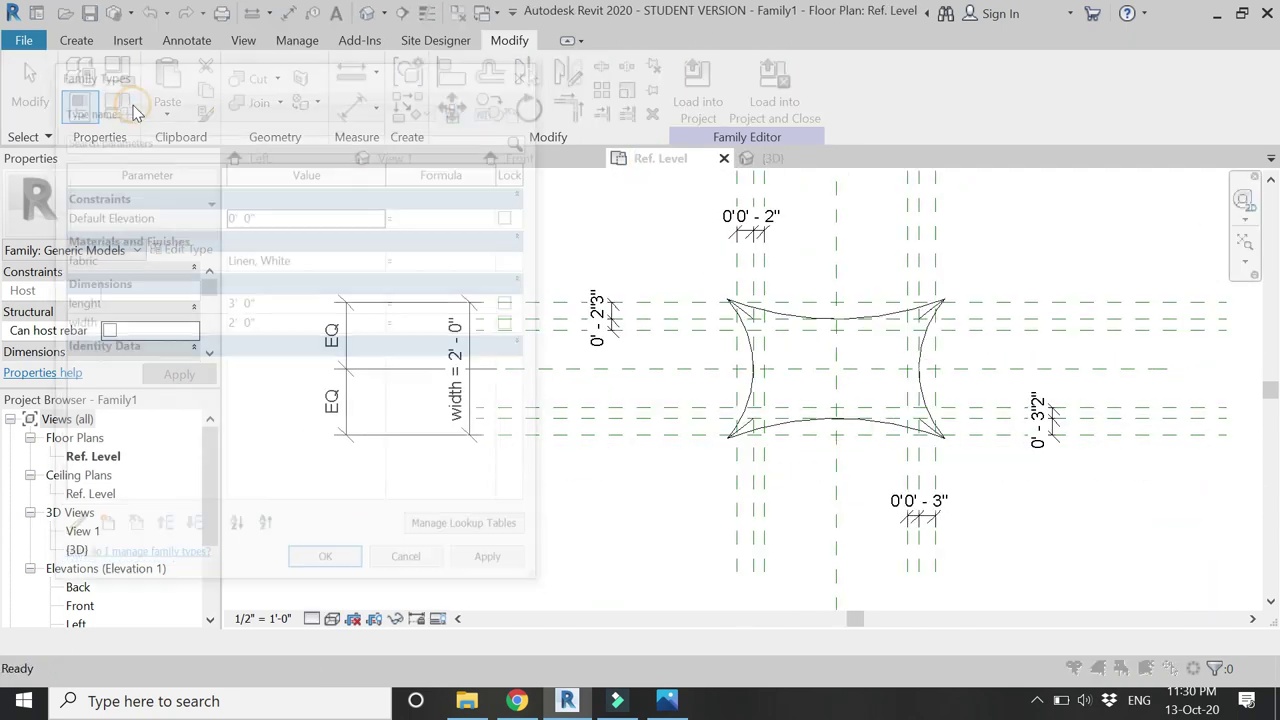
left_click(458, 110)
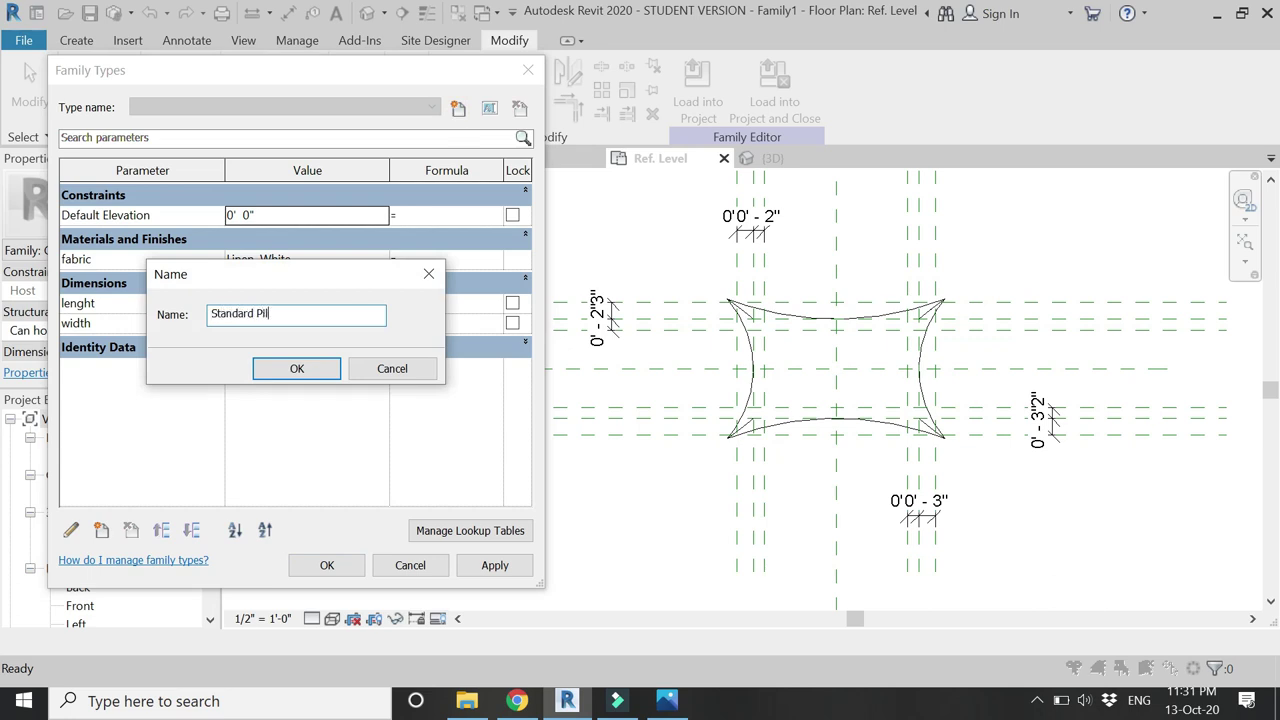
type("Standard Pillow")
key("Return")
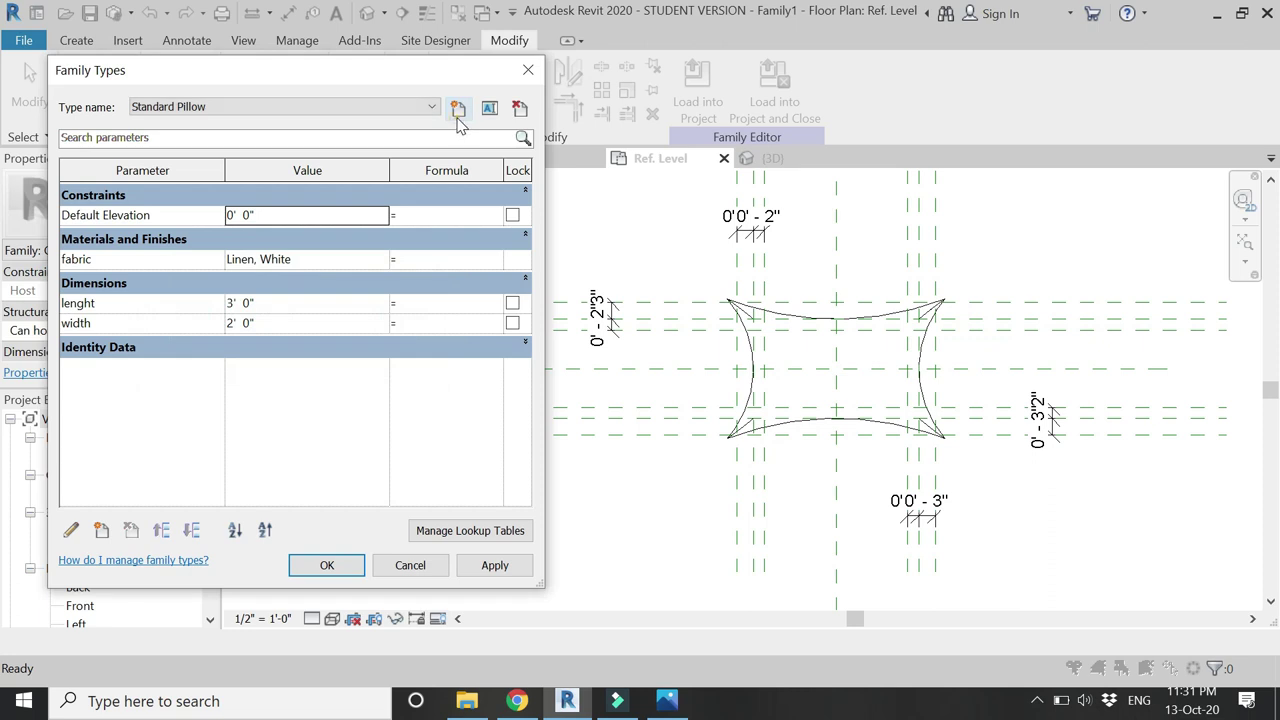
left_click(457, 117)
type("Qu")
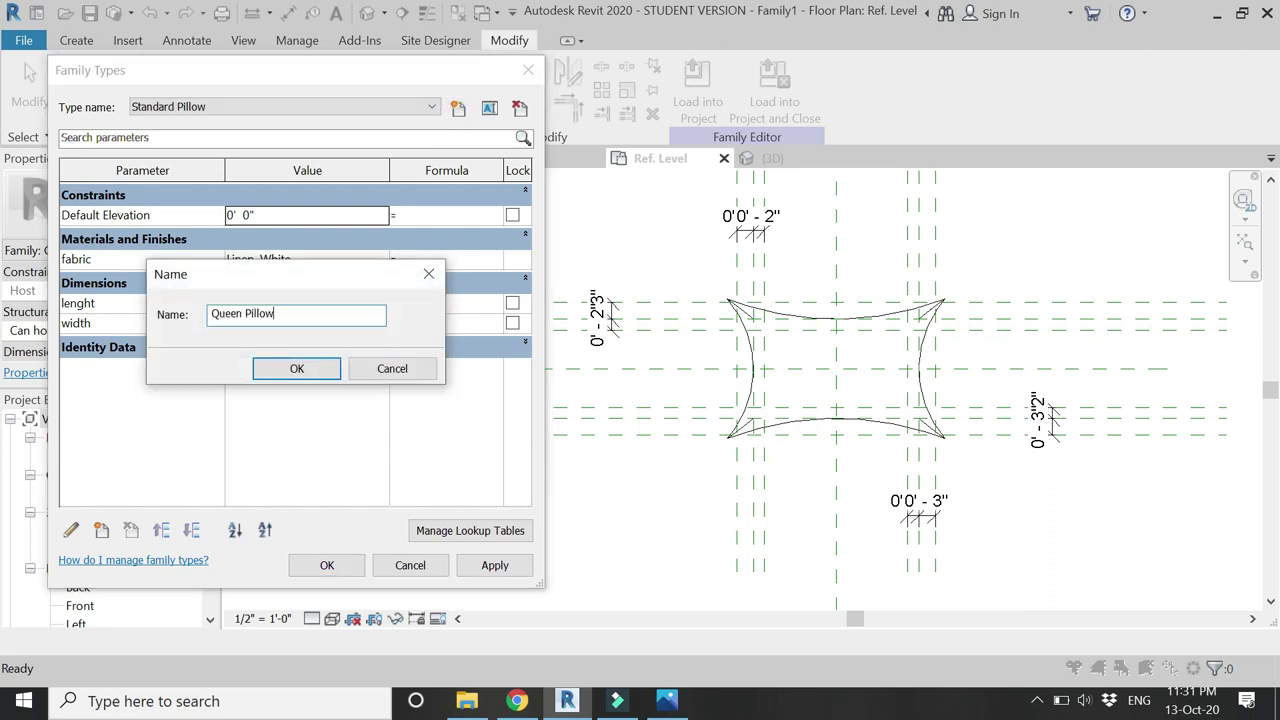
type("een Pillow")
key("Return")
left_click(458, 110)
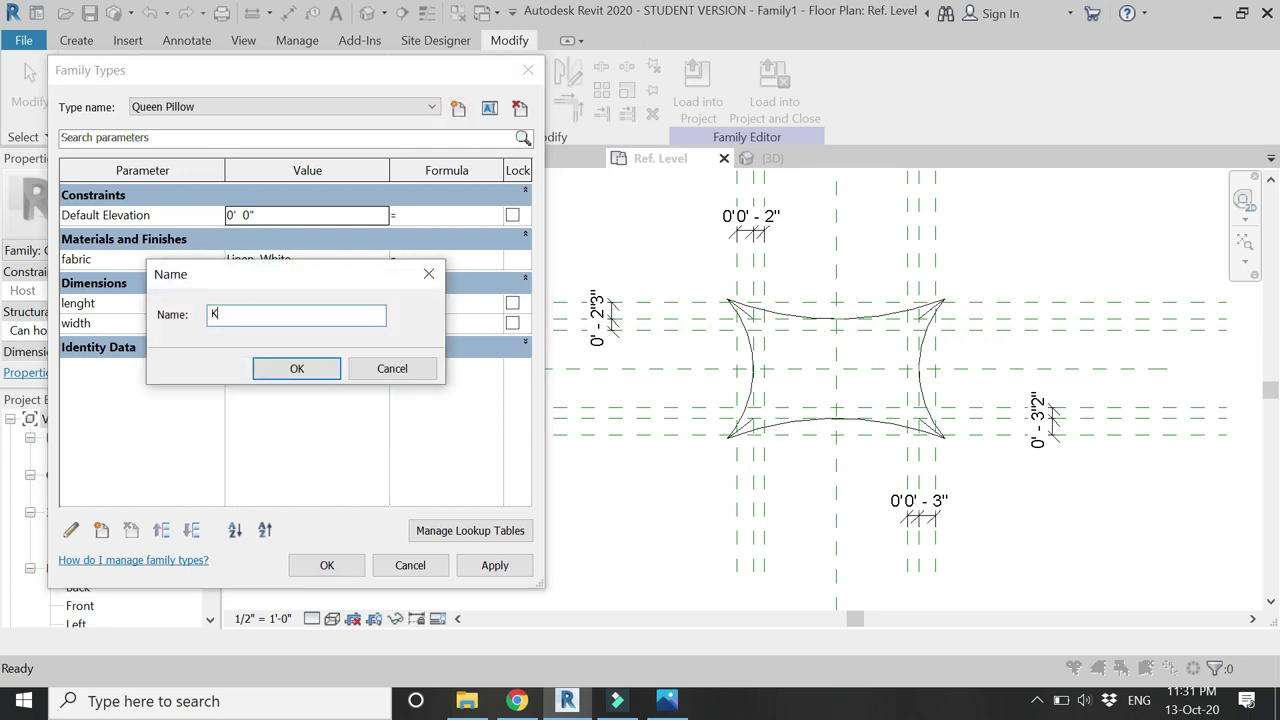
type("King Pillow")
key("Return")
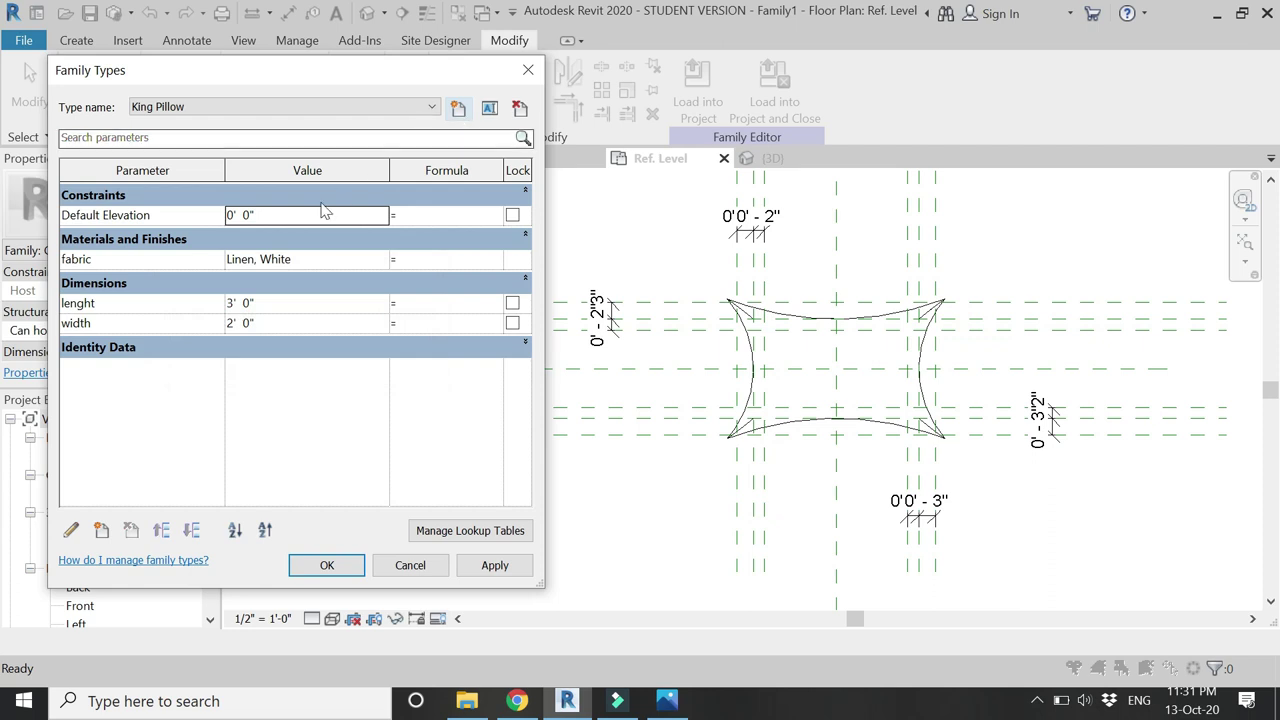
Size King Pillow to 3' 0" long by 1' 8" wide per the size chart
left_click(662, 695)
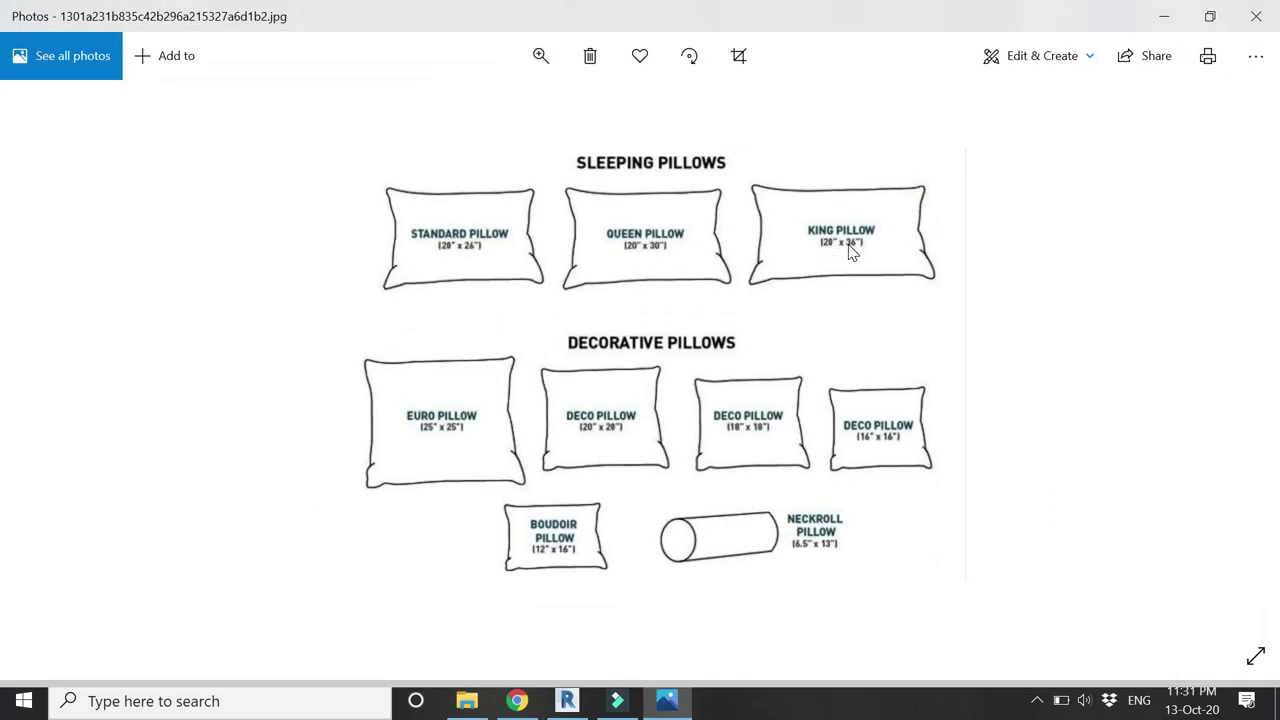
left_click(567, 700)
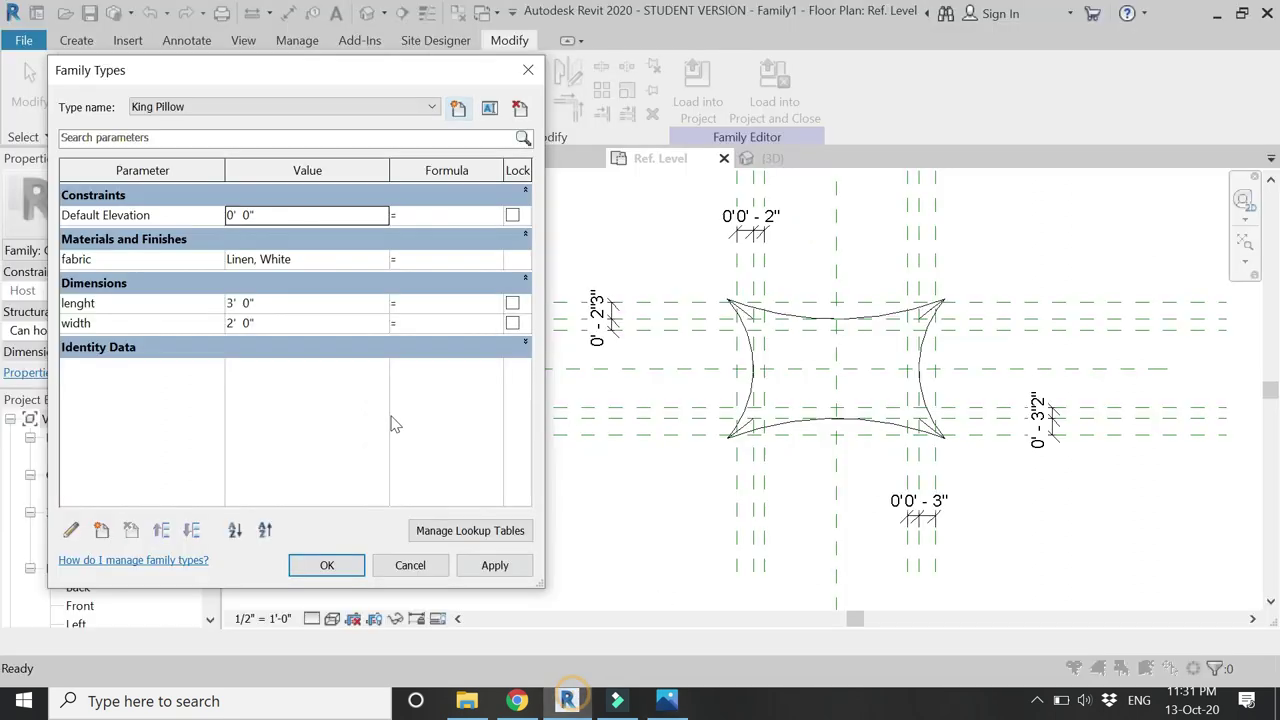
left_click(283, 323)
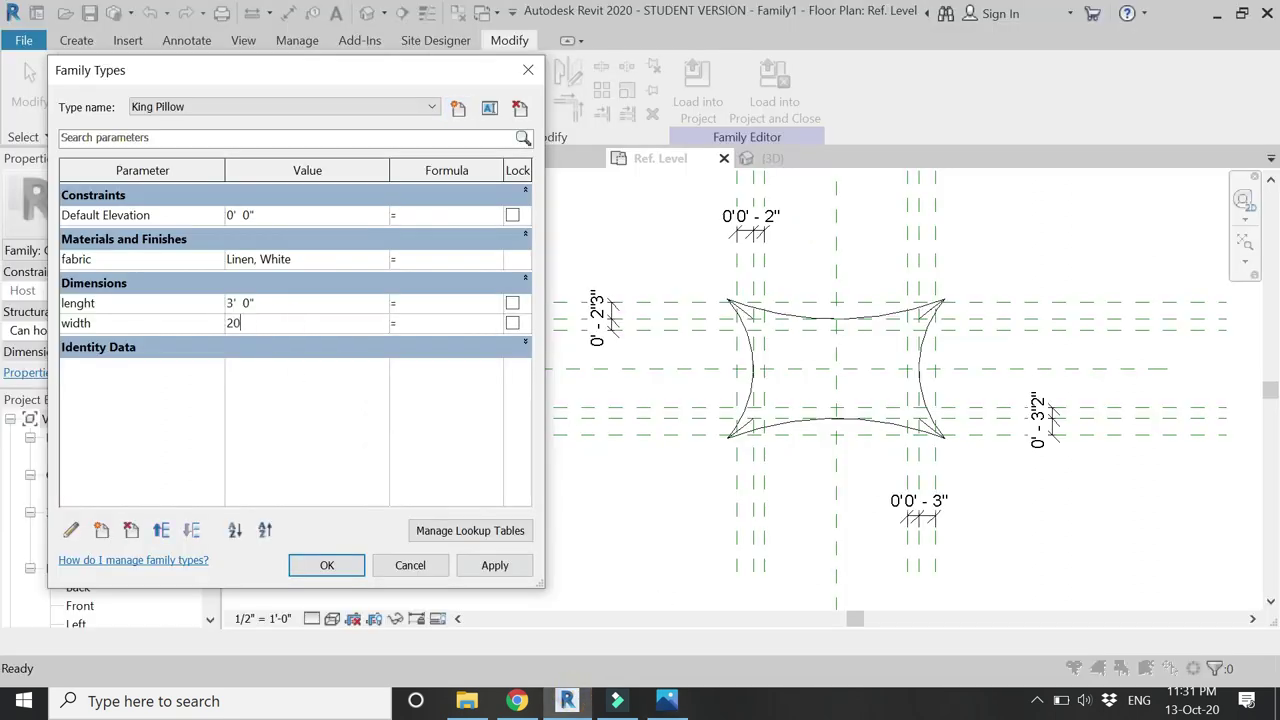
left_click(292, 302)
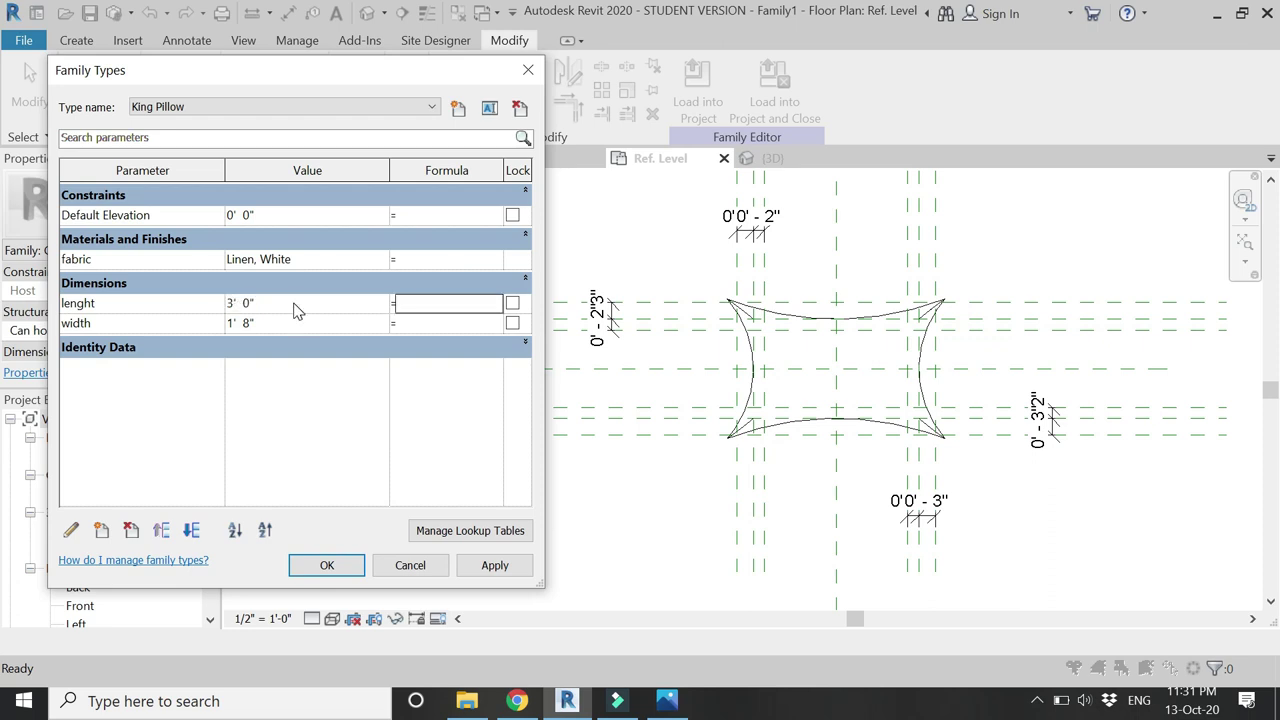
left_click(484, 567)
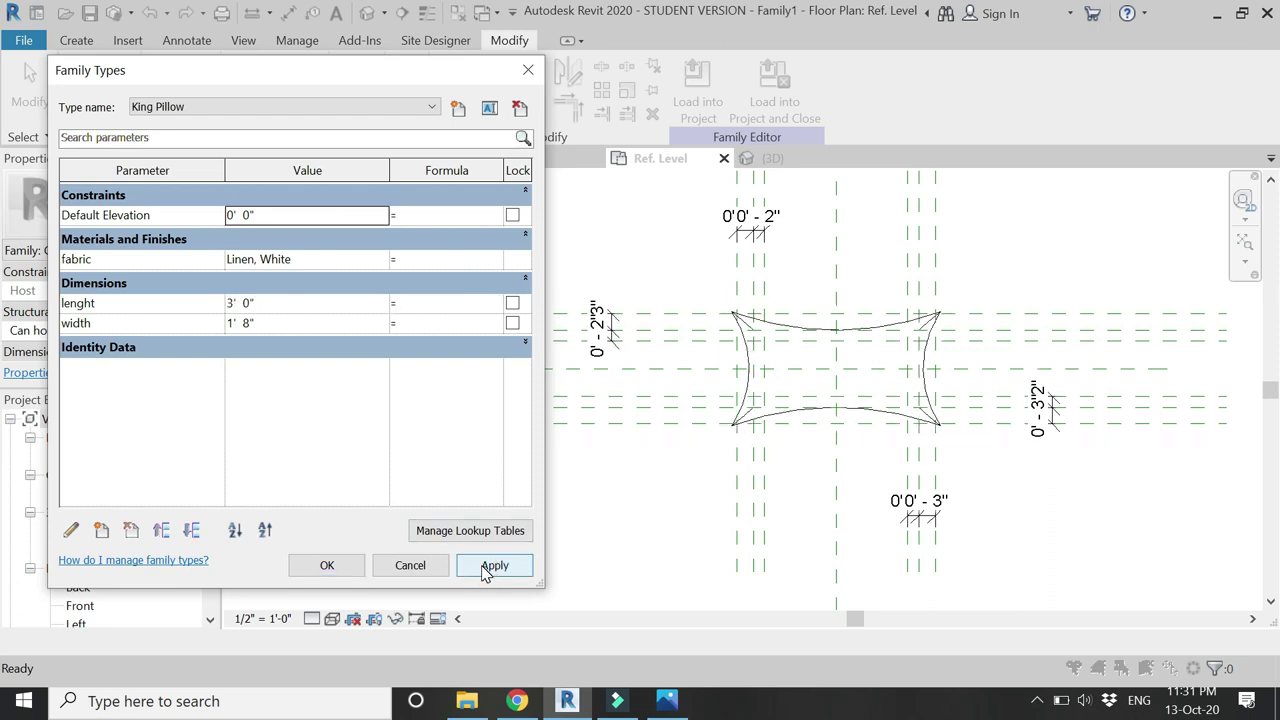
Size Queen Pillow to 2' 6" long by 1' 8" wide
left_click(352, 108)
left_click(335, 132)
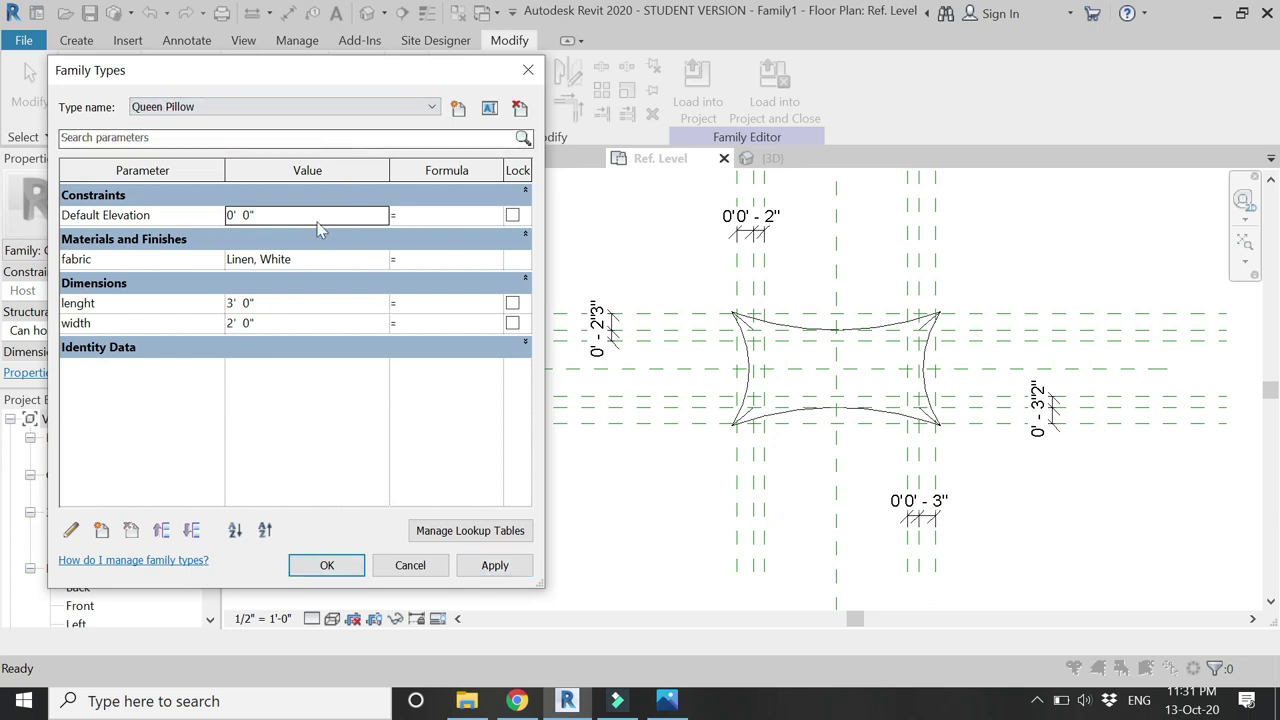
left_click(295, 324)
left_click(667, 700)
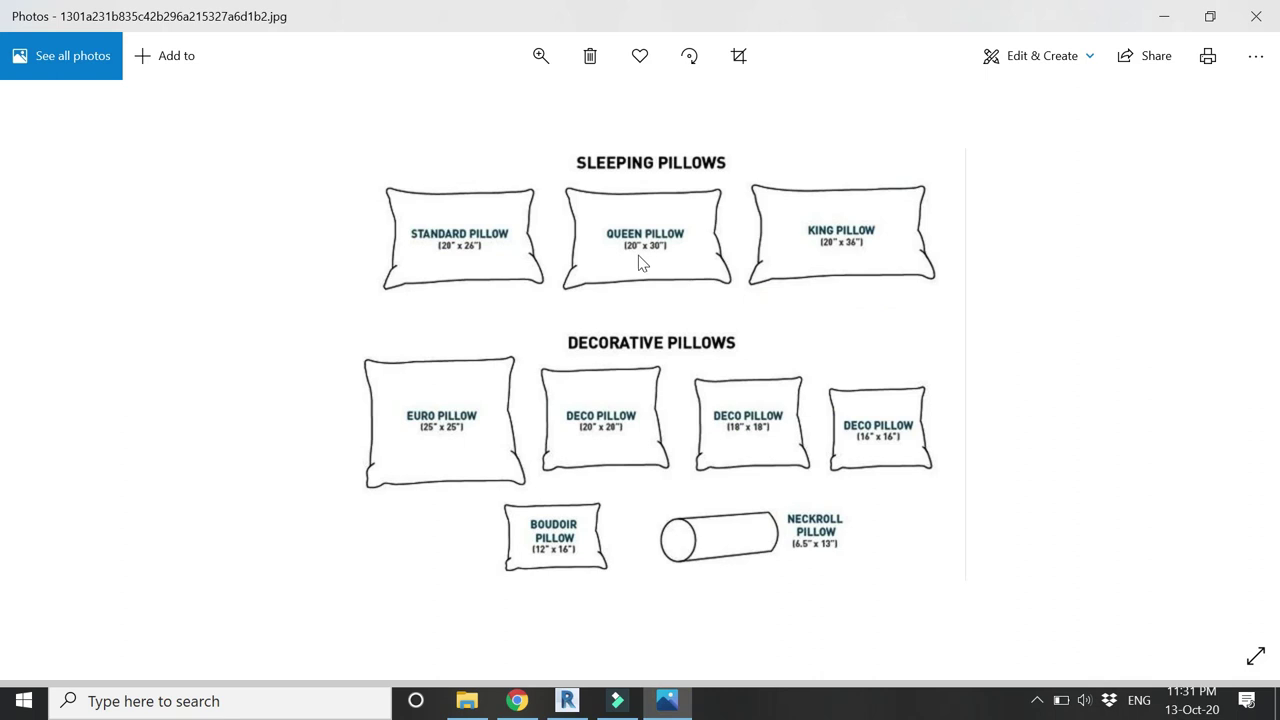
left_click(567, 700)
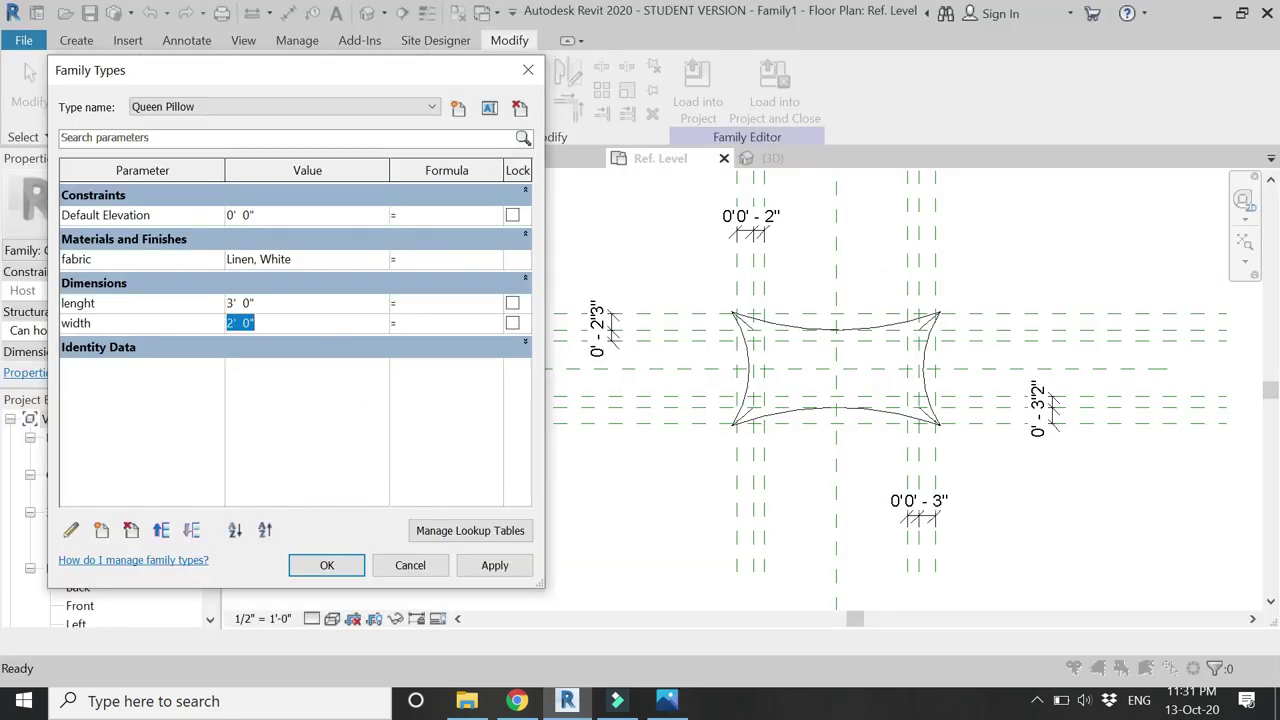
left_click(328, 304)
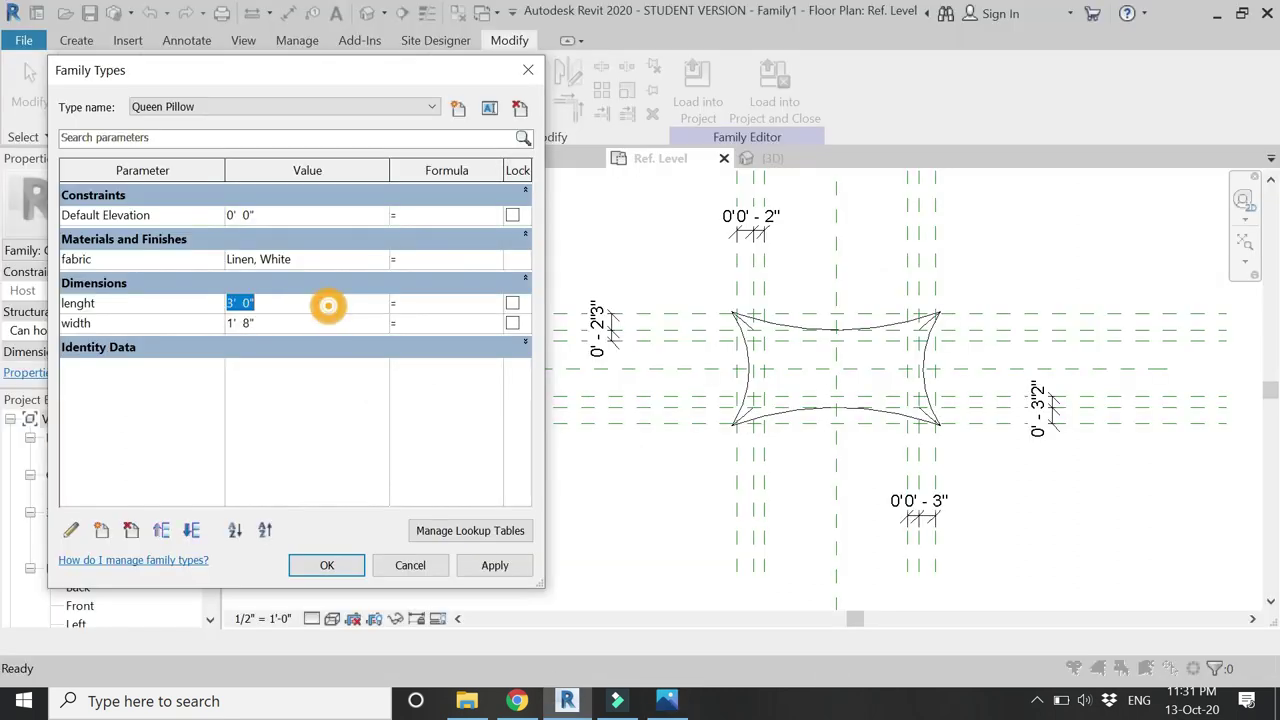
left_click(487, 566)
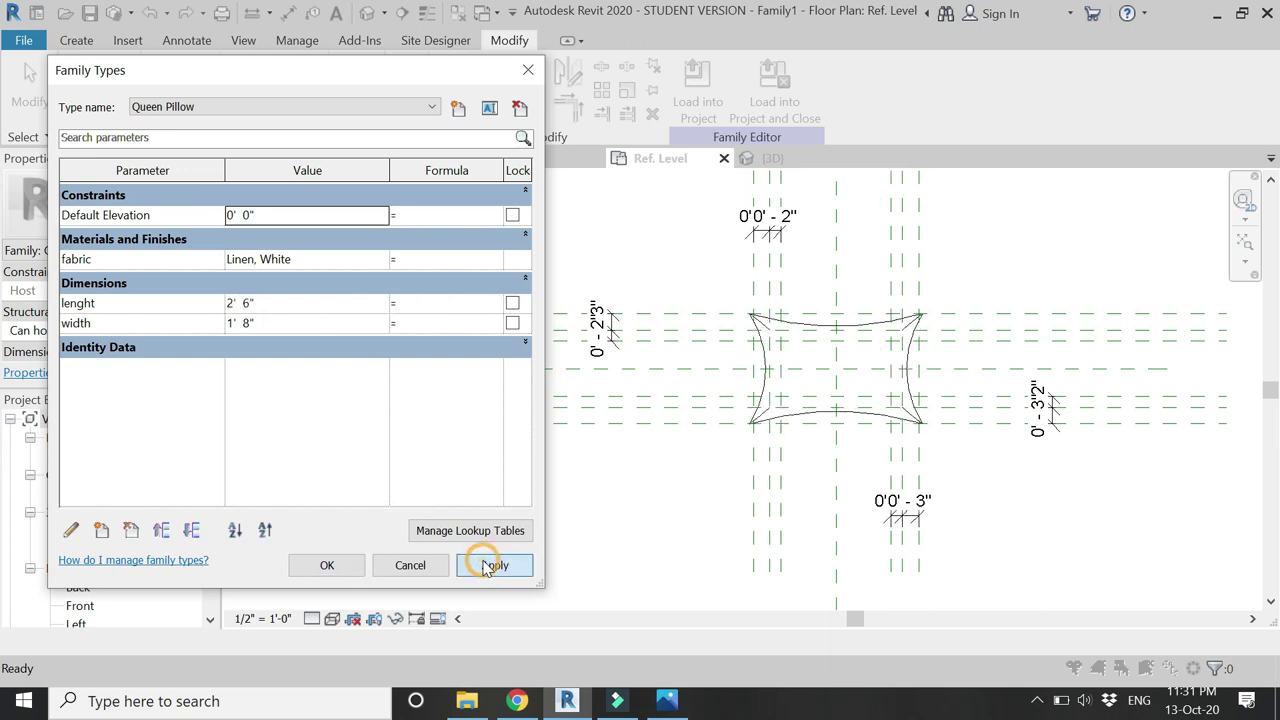
Size Standard Pillow to 2' 2" long by 1' 8" wide and close Family Types
left_click(269, 106)
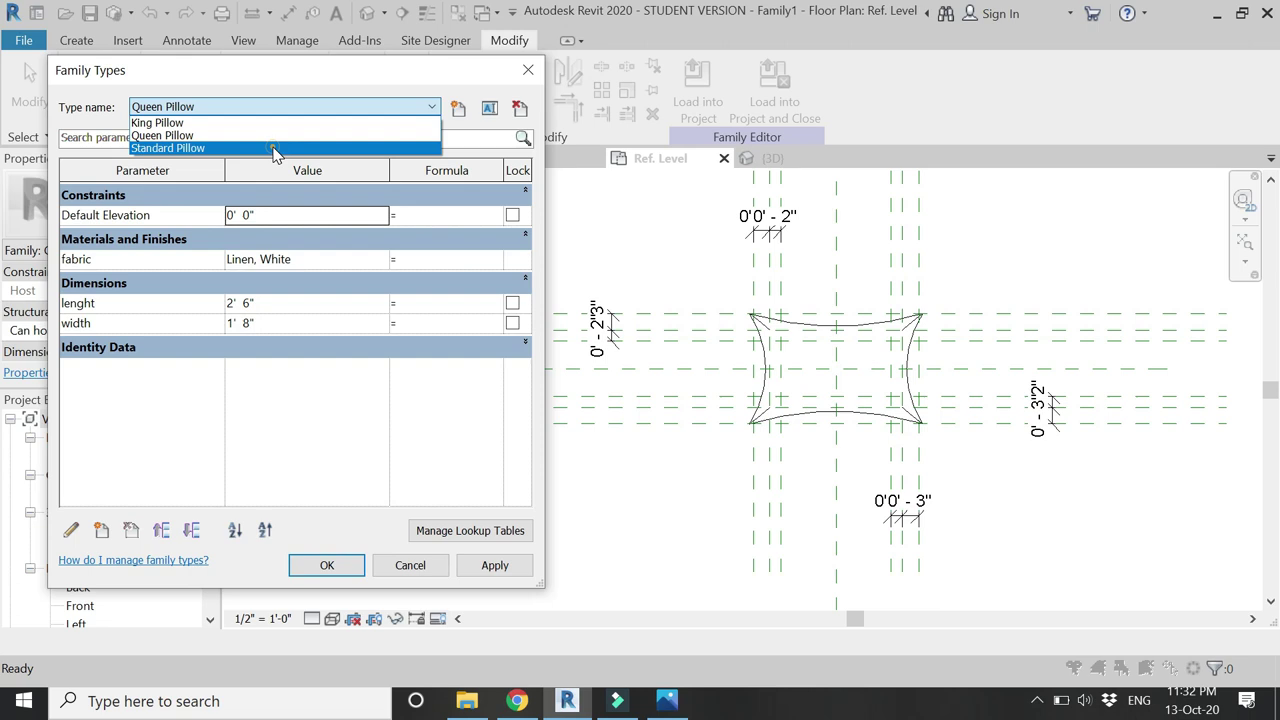
left_click(277, 148)
left_click(493, 565)
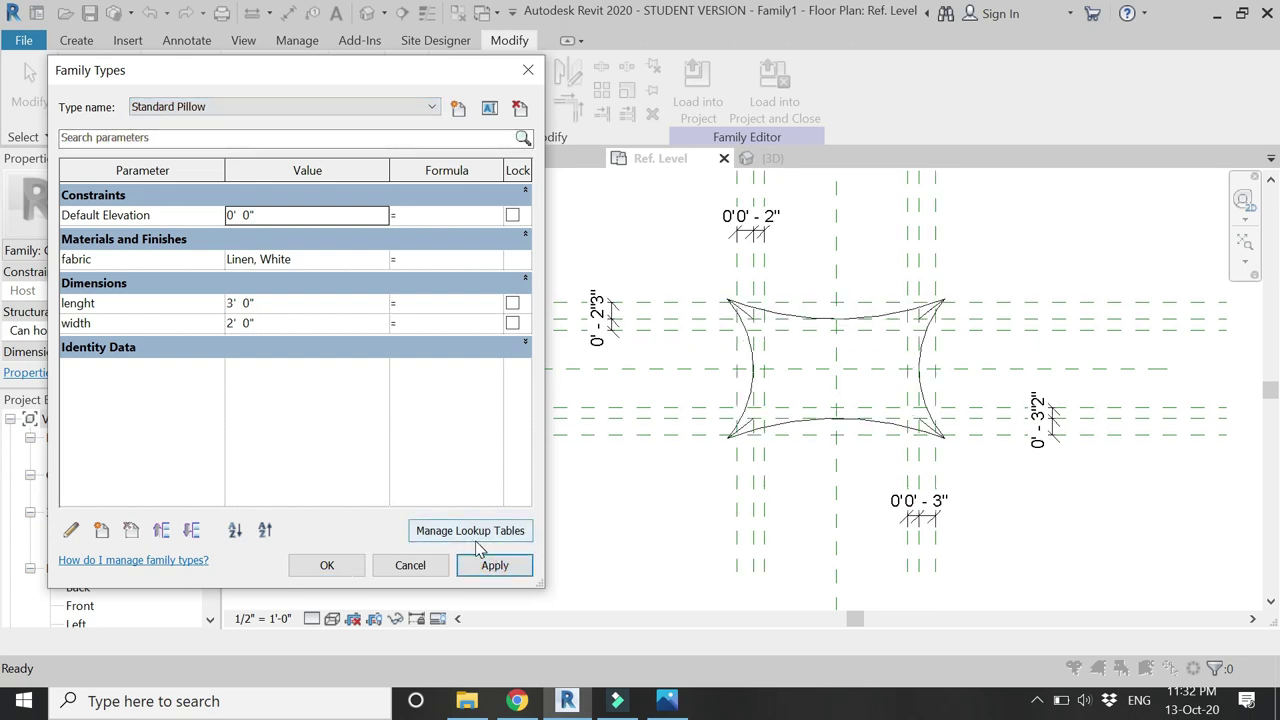
left_click(684, 704)
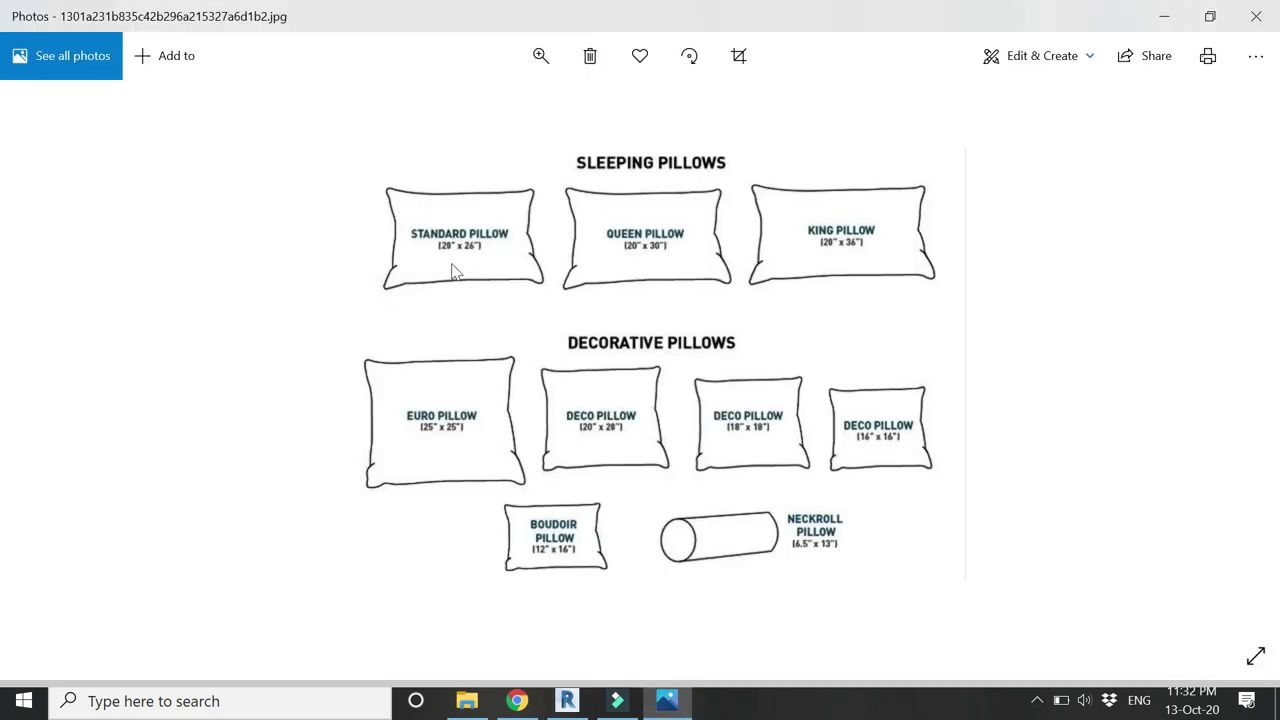
left_click(572, 711)
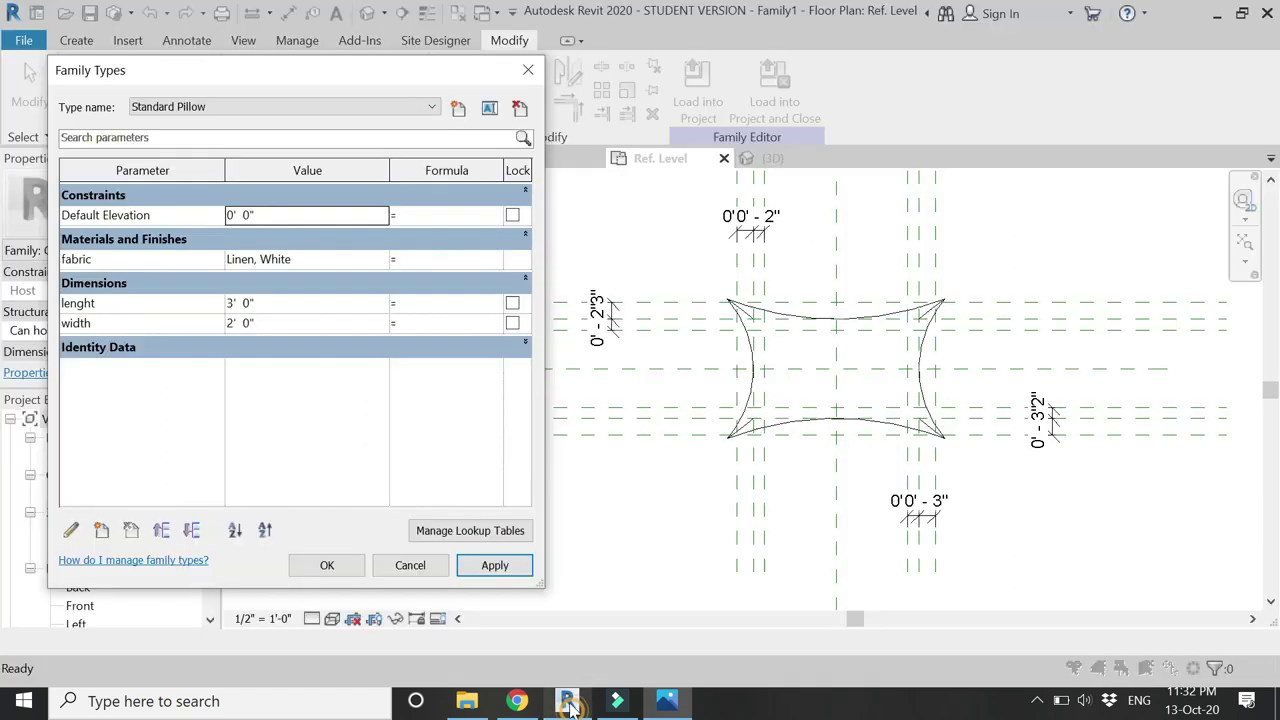
left_click(305, 323)
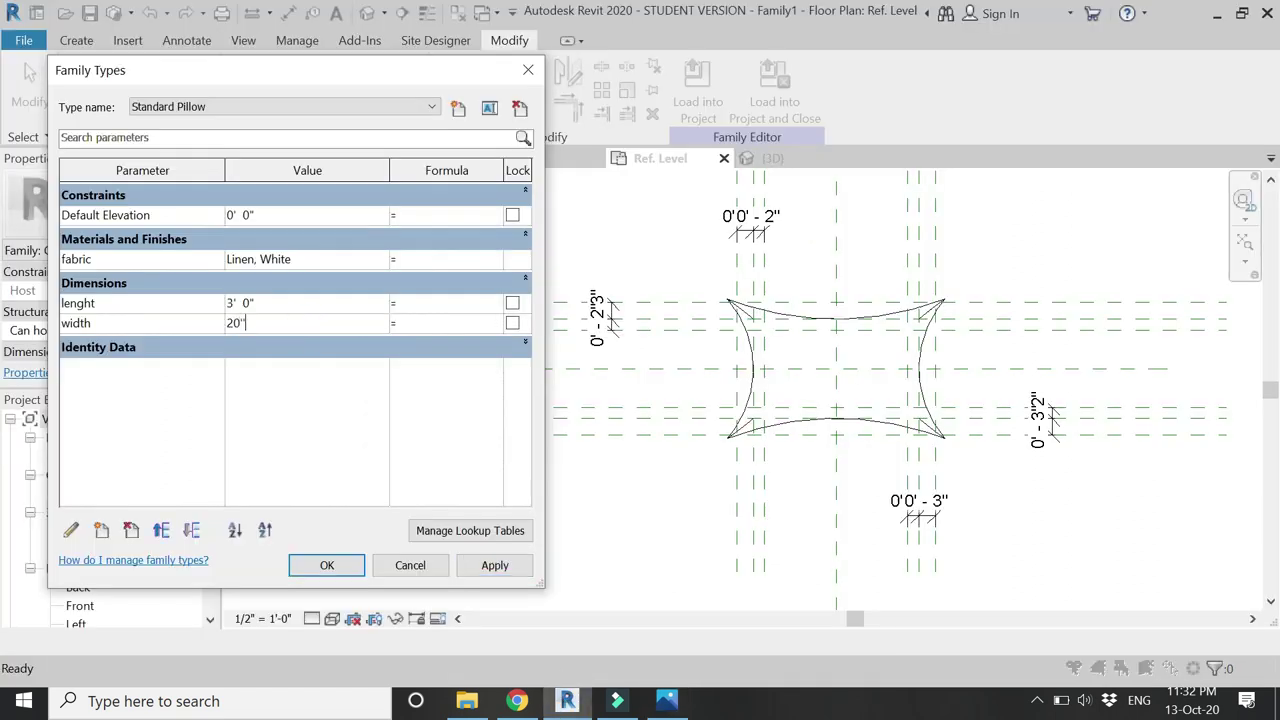
left_click(312, 304)
left_click(495, 565)
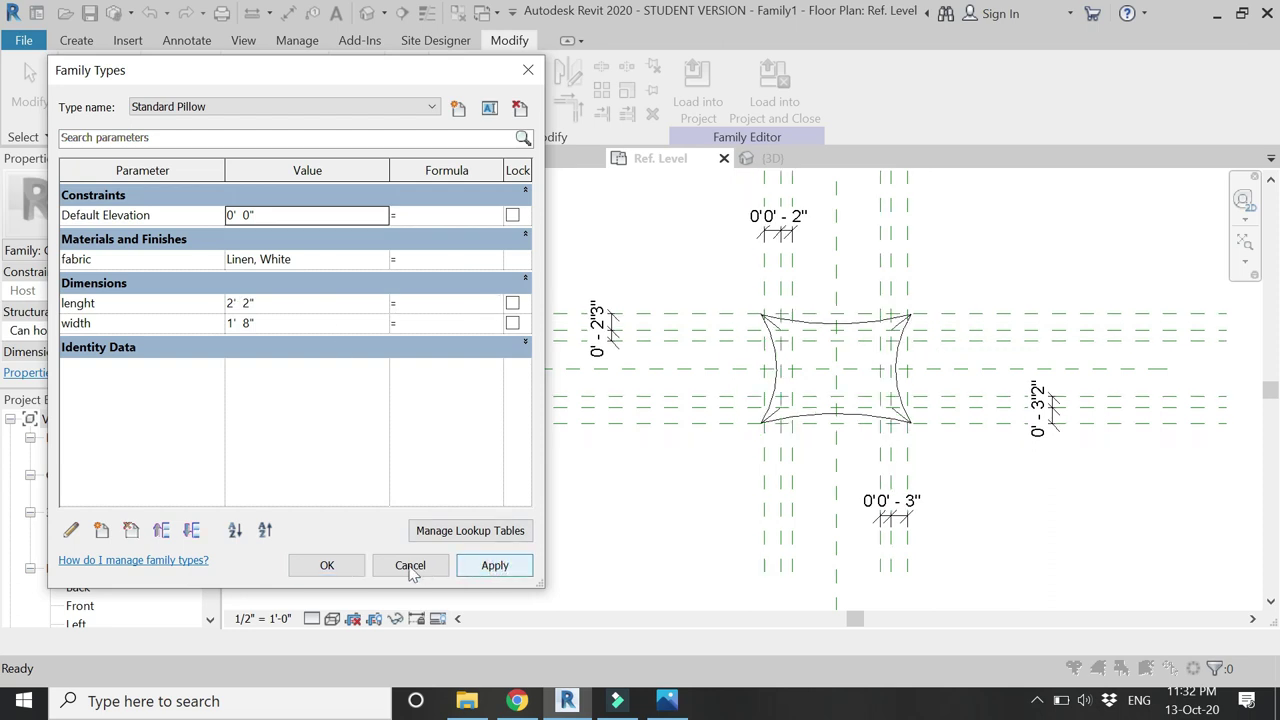
left_click(341, 566)
In the 3D view, flex the pillow to Queen Pillow, then King Pillow (3' 0" by 1' 8")
left_click(766, 160)
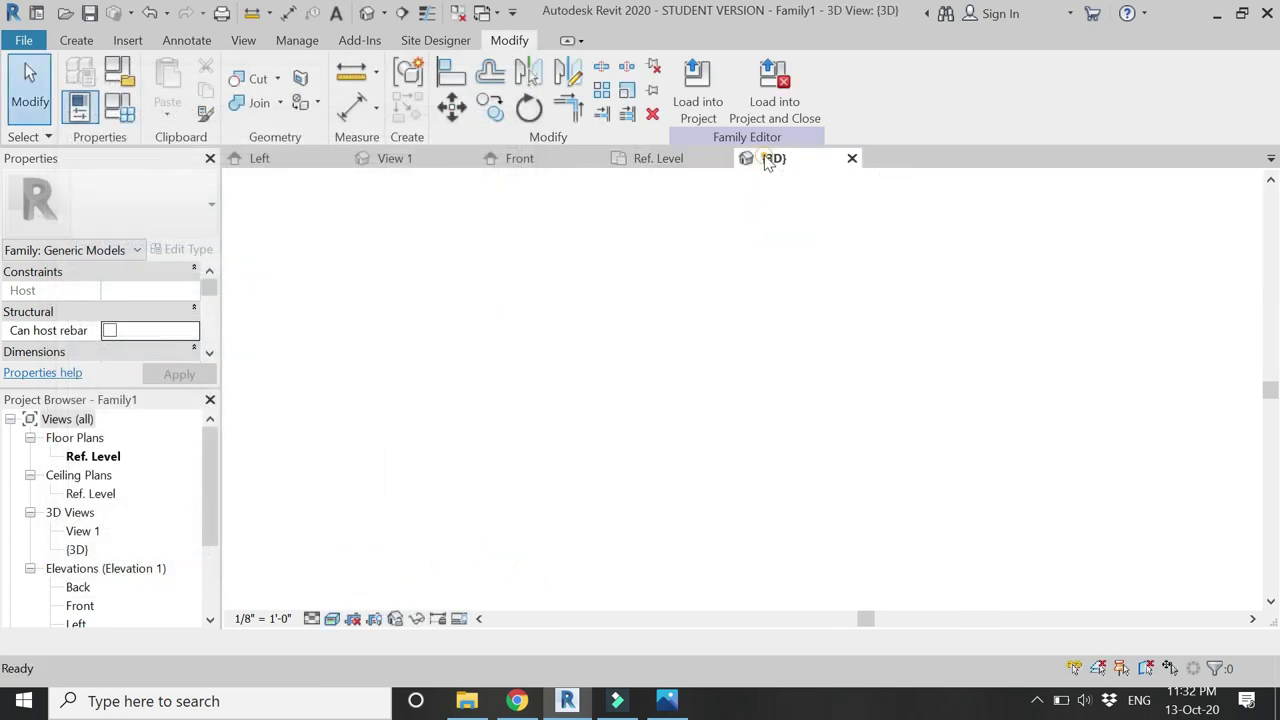
middle_click_drag(985, 455, 851, 435, "shift")
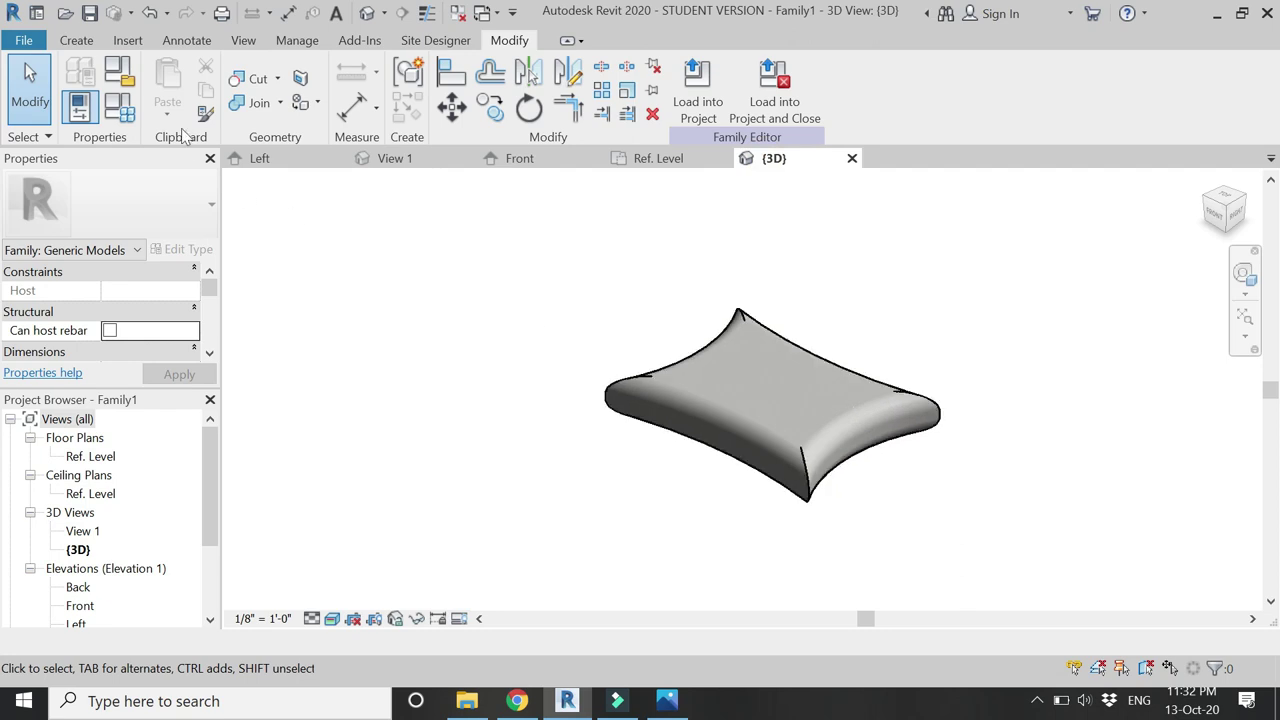
left_click(118, 106)
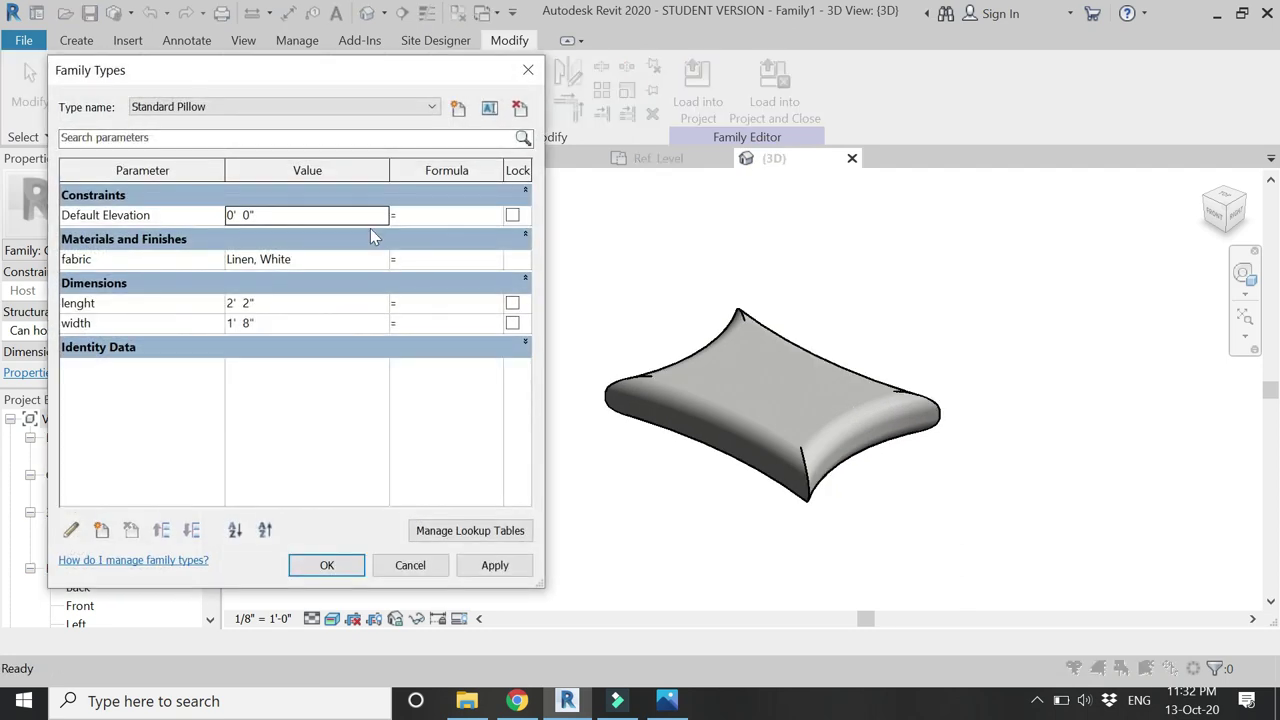
left_click(350, 106)
left_click(324, 133)
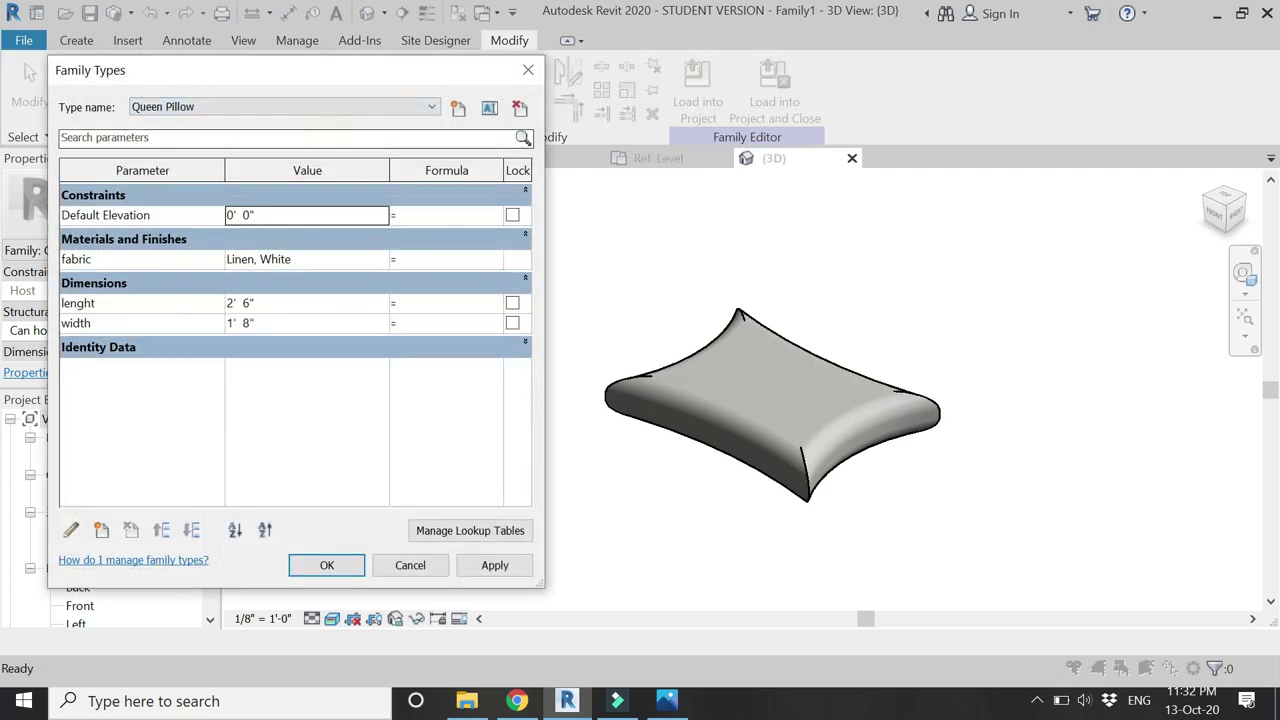
left_click(494, 565)
left_click(291, 106)
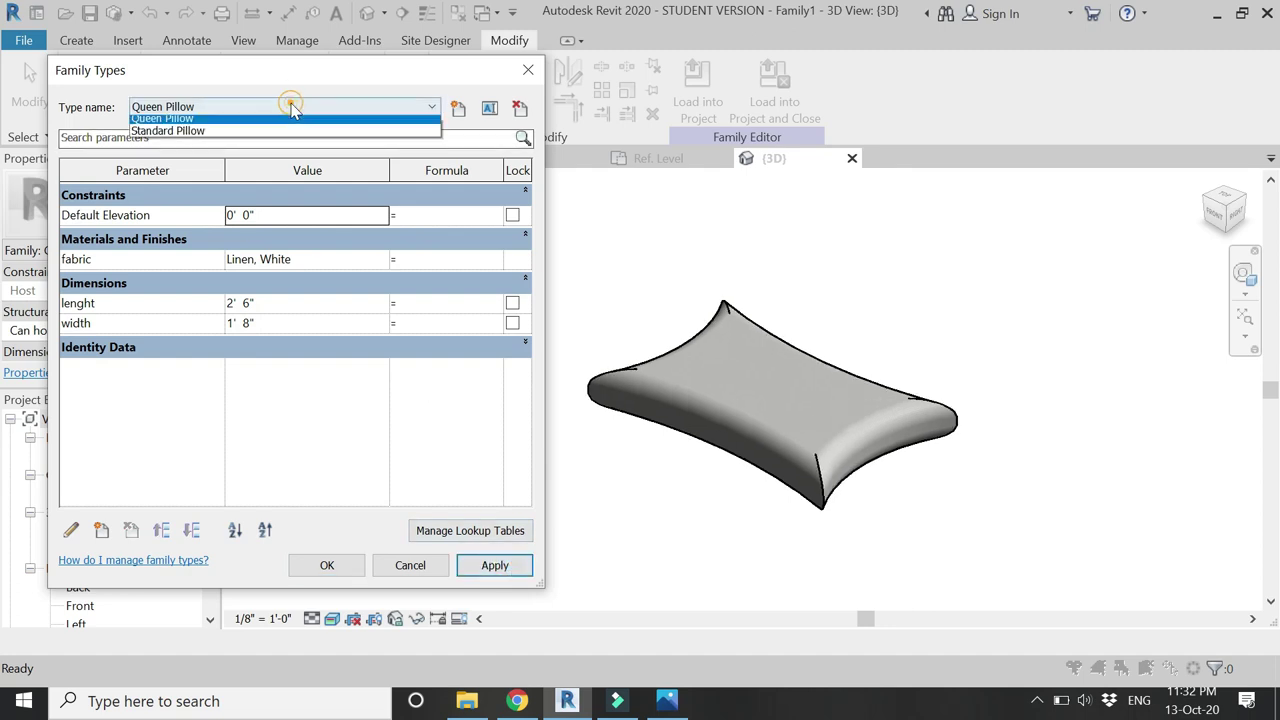
left_click(243, 118)
left_click(474, 567)
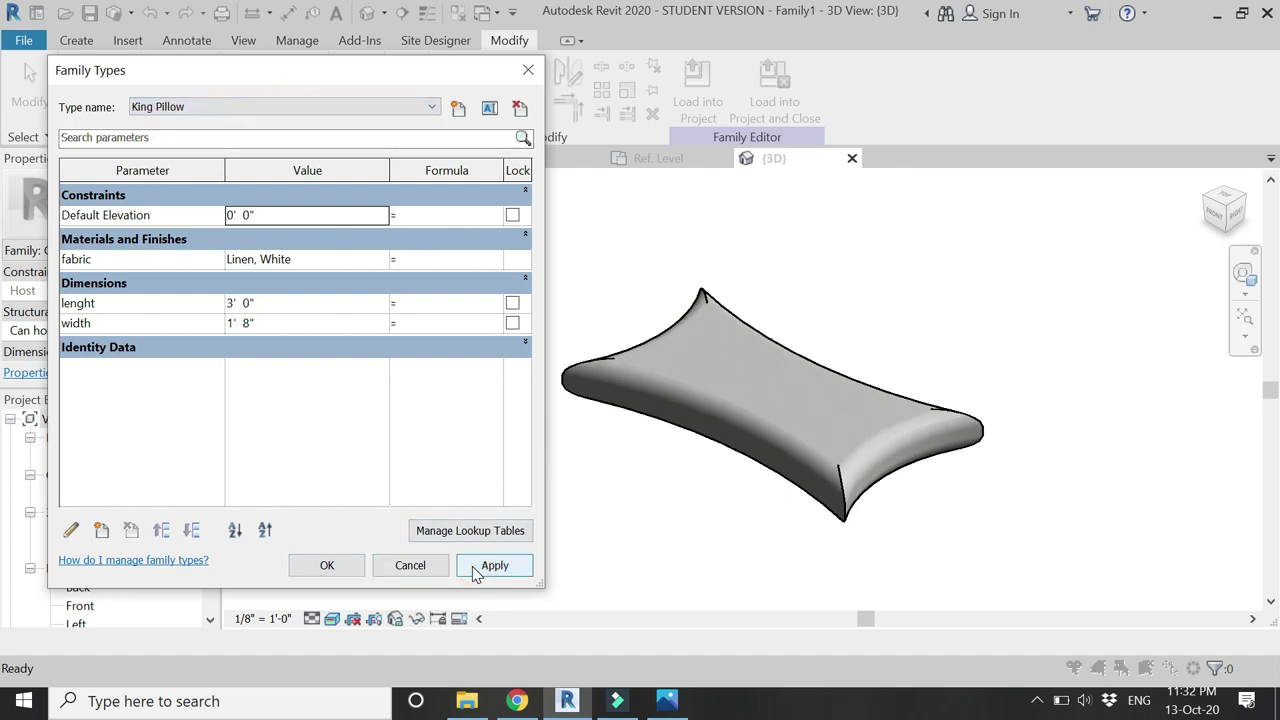
left_click(327, 565)
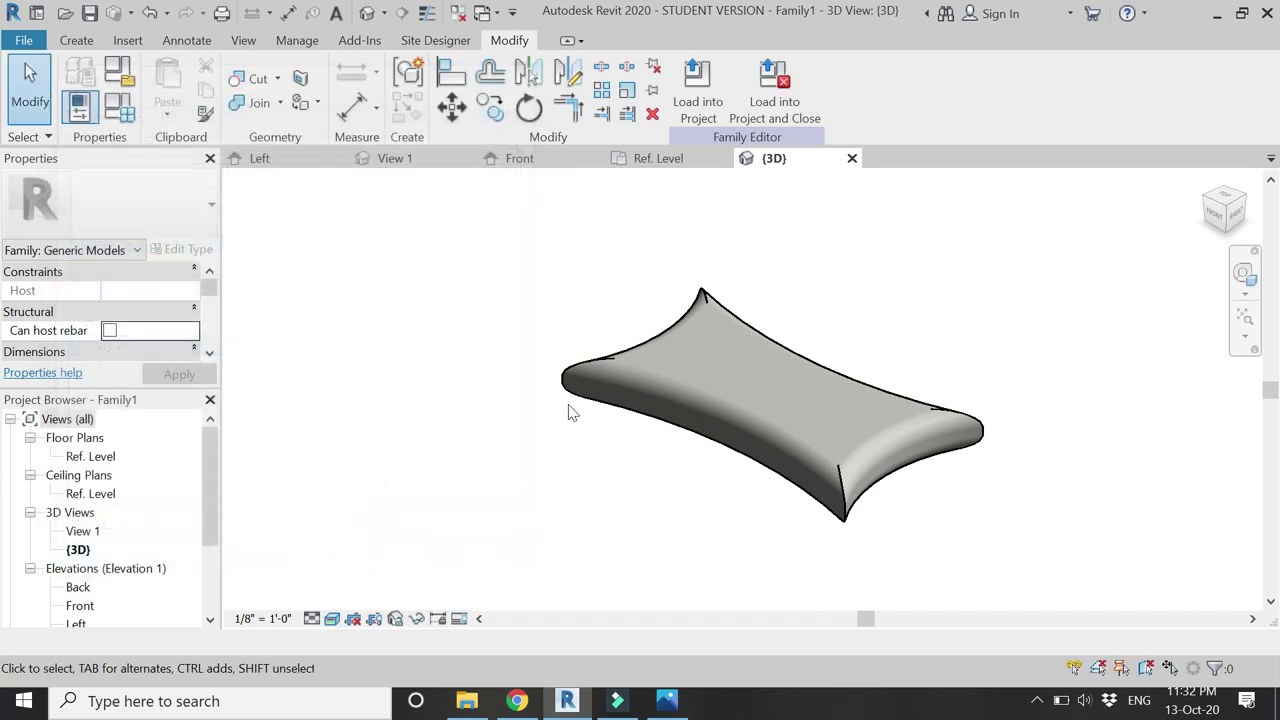